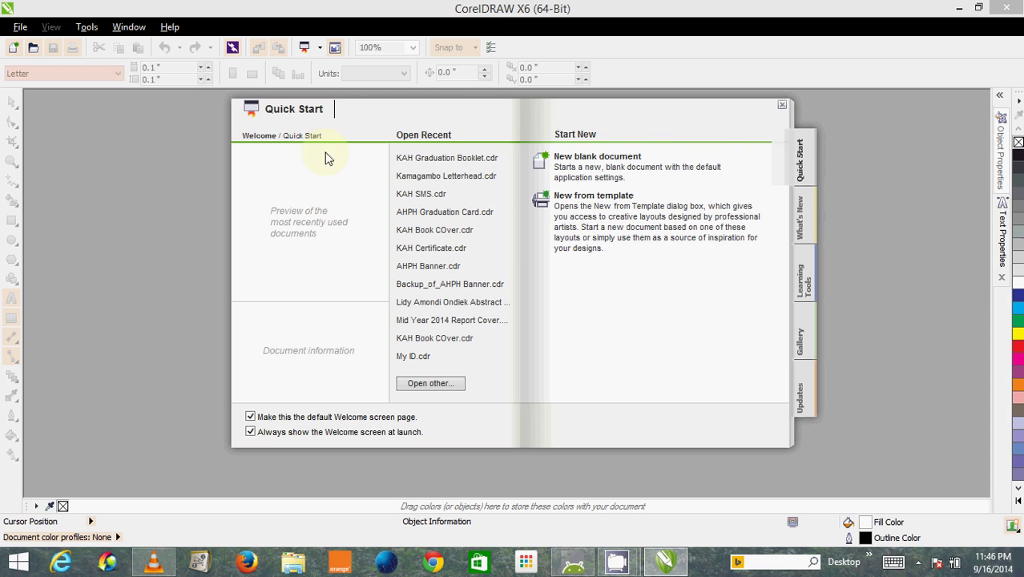
Look through the What's New, Learning Tools, Gallery and Updates pages of the Welcome screen, ending on Quick Start.
click(801, 221)
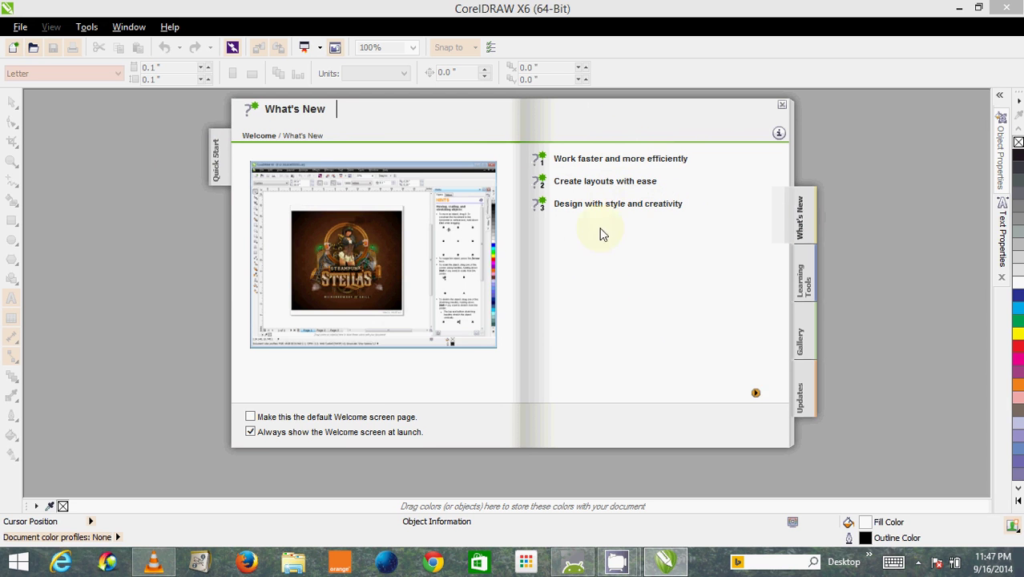
click(809, 274)
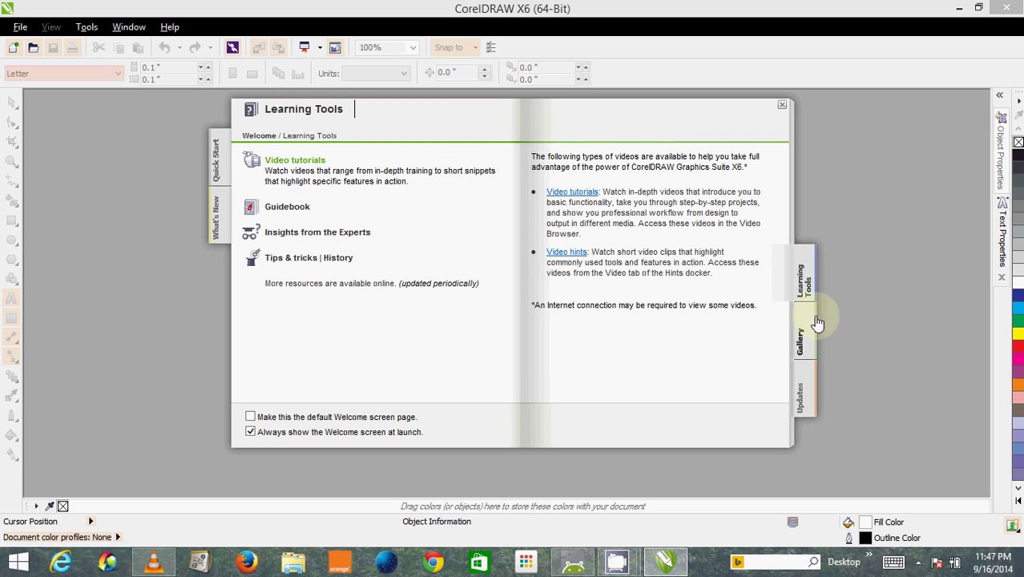
click(801, 340)
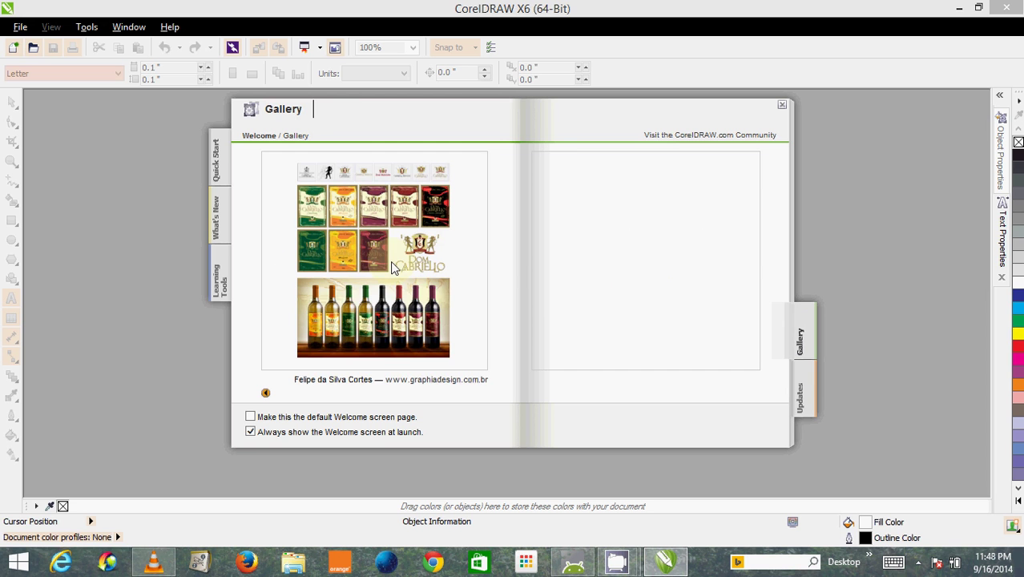
click(810, 395)
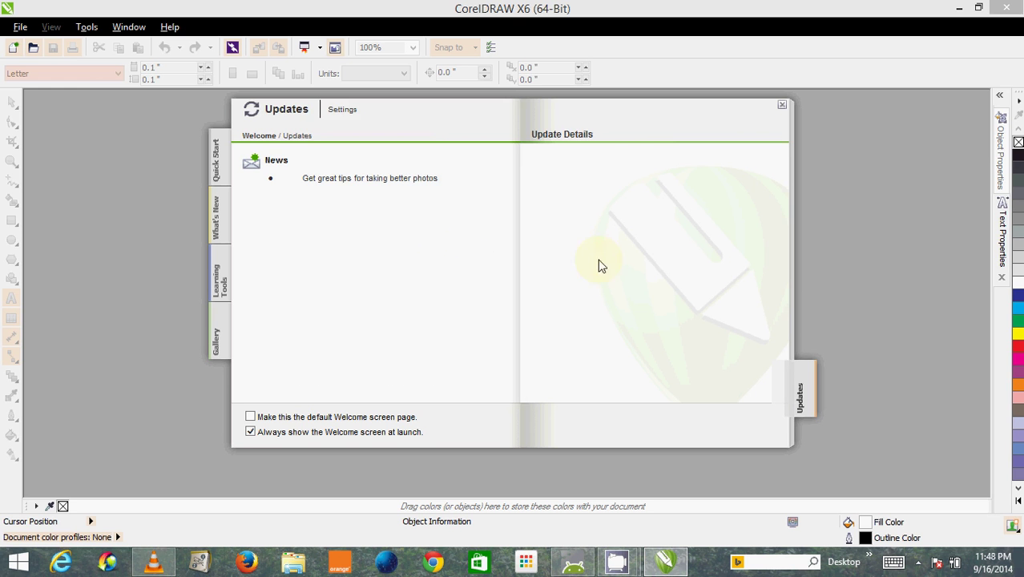
click(216, 159)
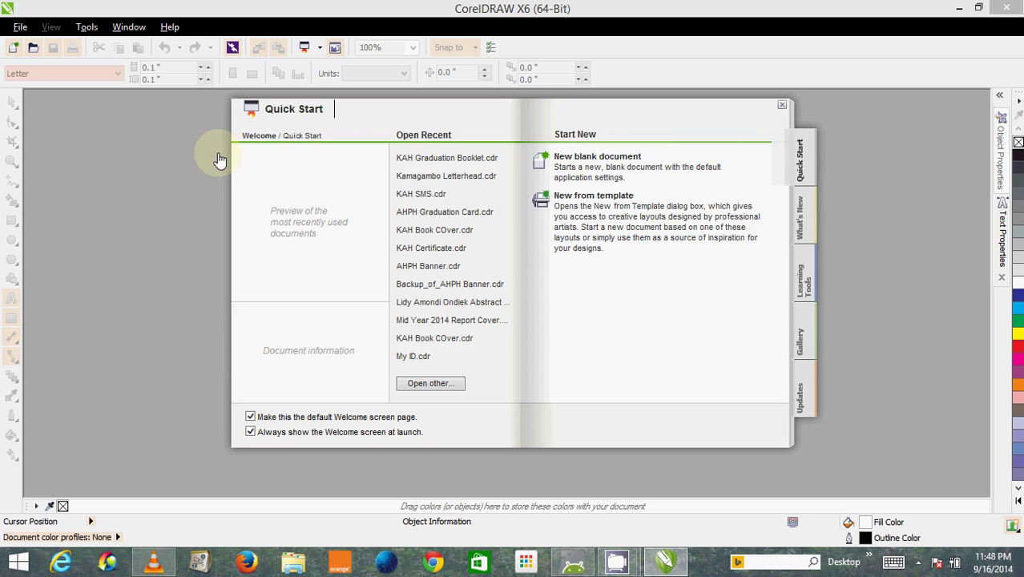
Start a new blank document named Lesson 1 and review the available preset destinations, keeping Custom.
click(577, 162)
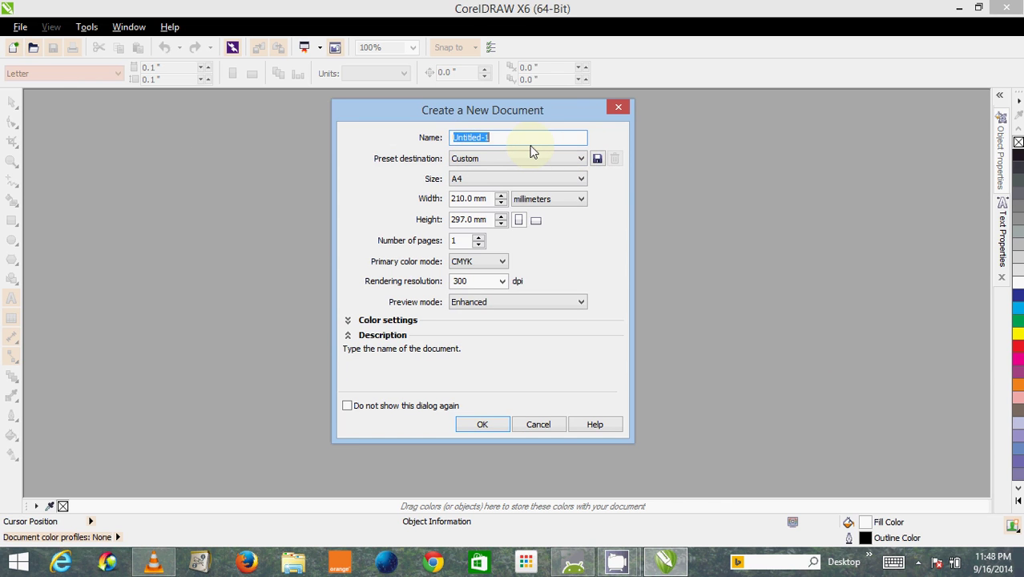
text(Lesson 1)
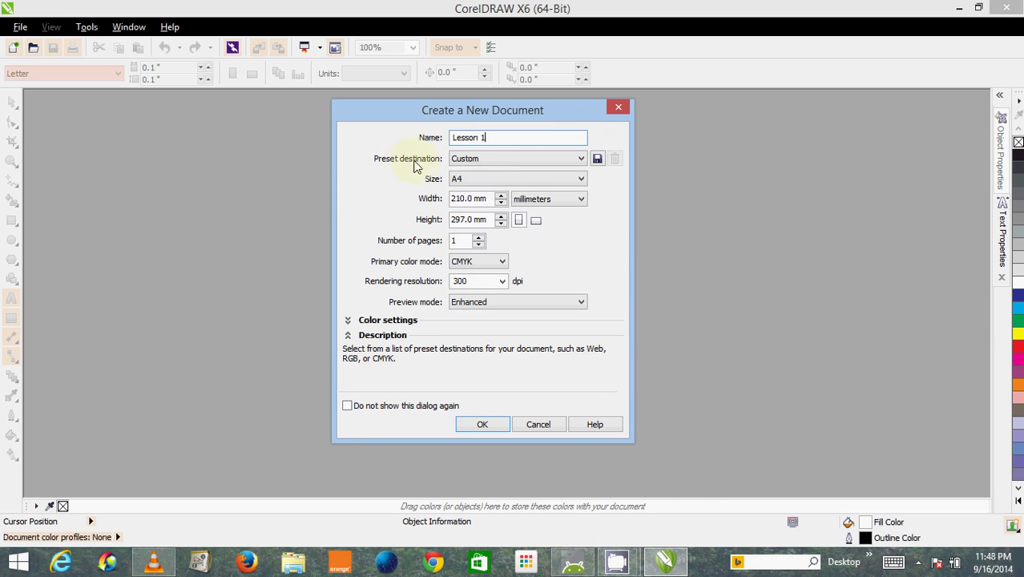
click(497, 160)
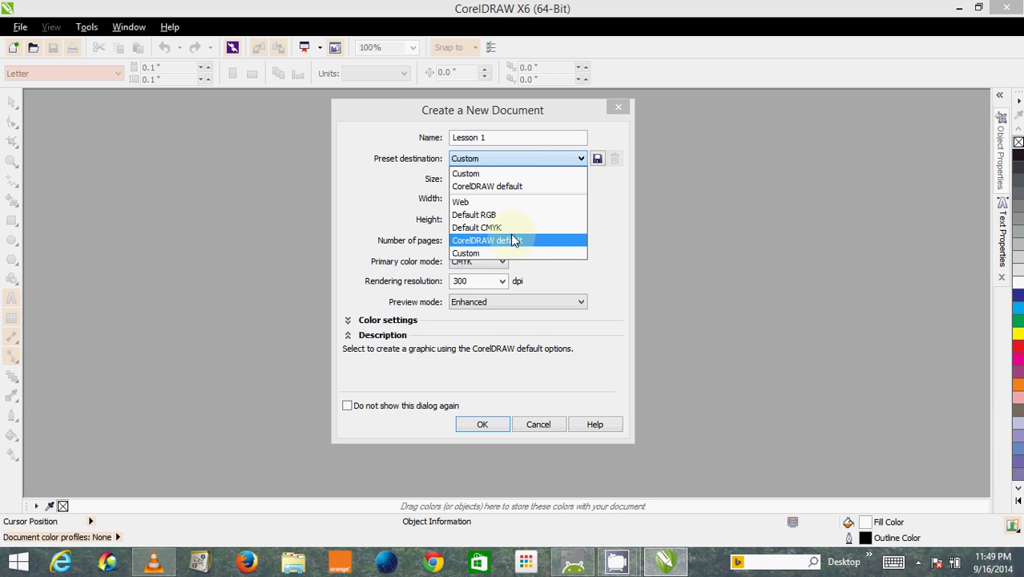
click(403, 180)
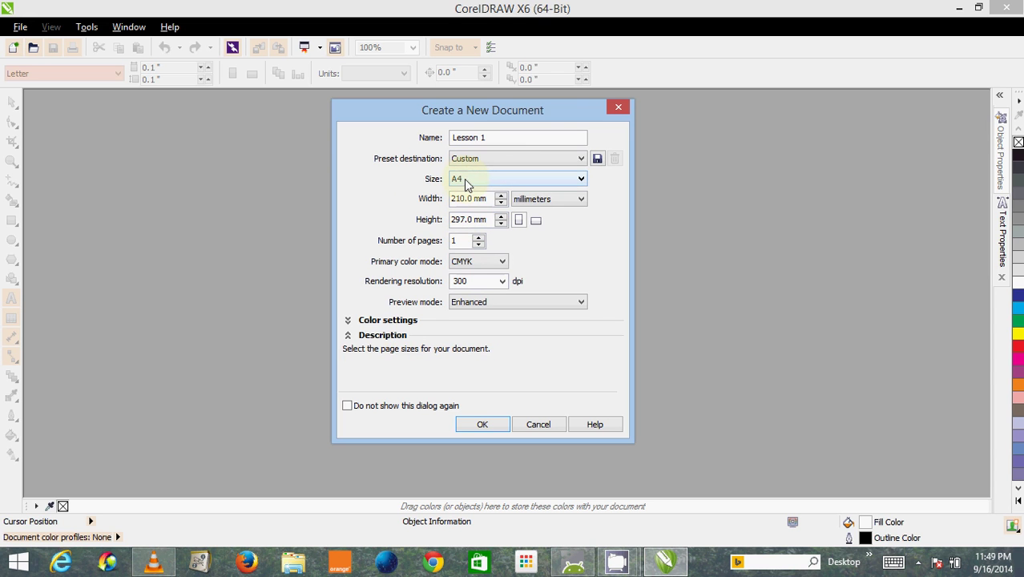
Set the new document's measurement unit to centimeters and create the A4 document.
click(547, 207)
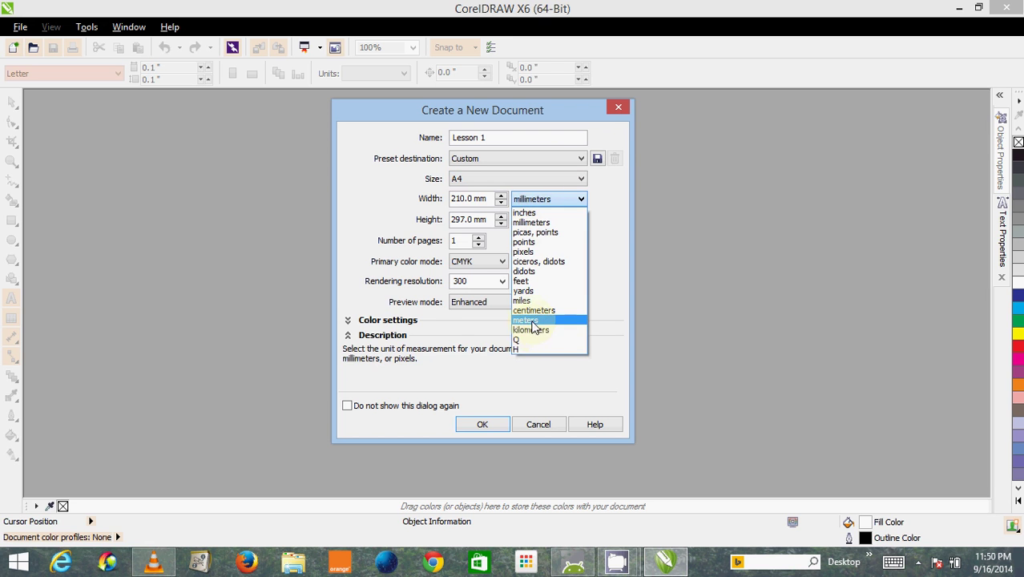
click(535, 321)
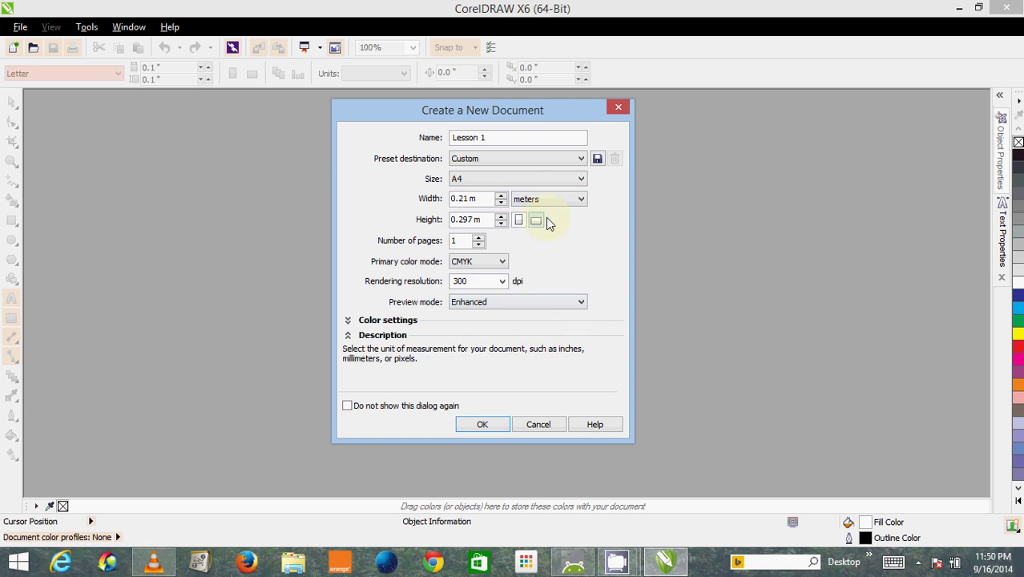
click(559, 200)
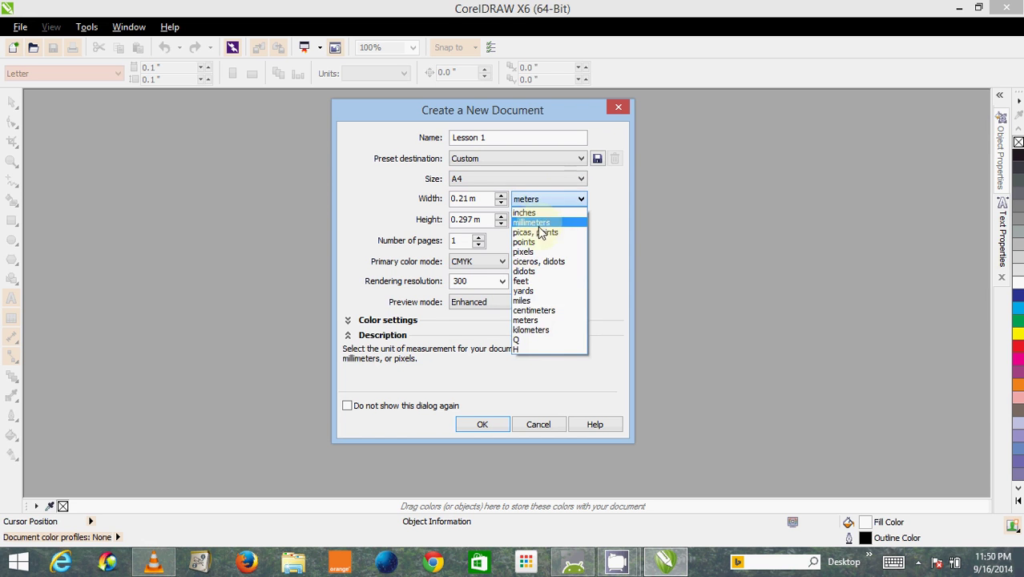
click(530, 311)
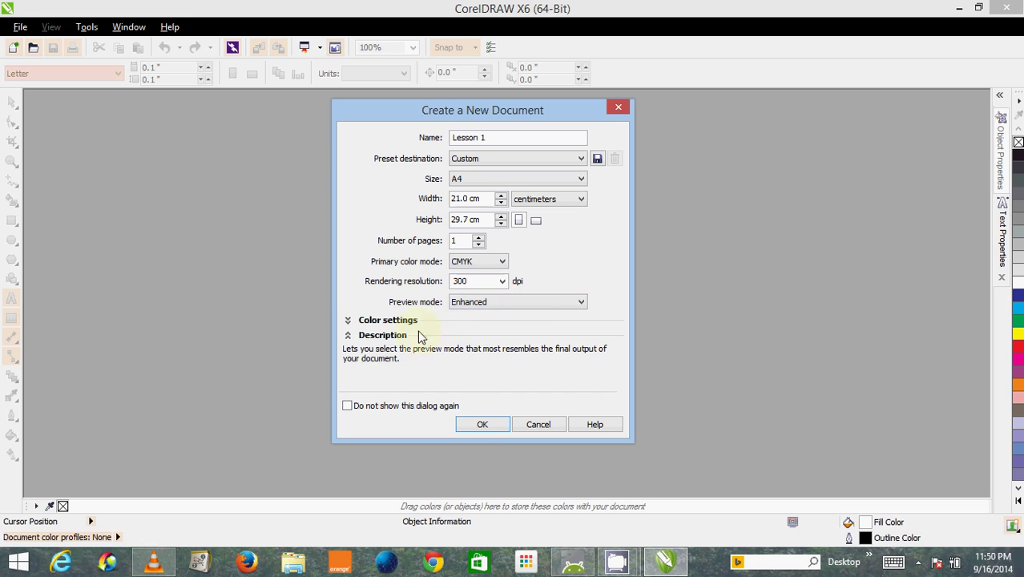
click(481, 425)
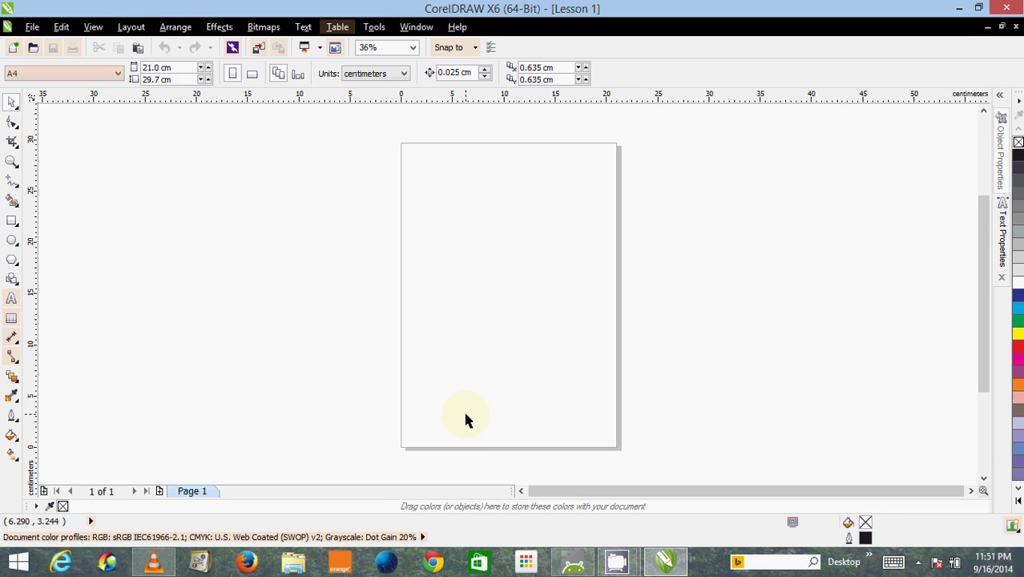
Examine the file formats offered for saving the drawing under a new name, and leave without saving.
click(32, 27)
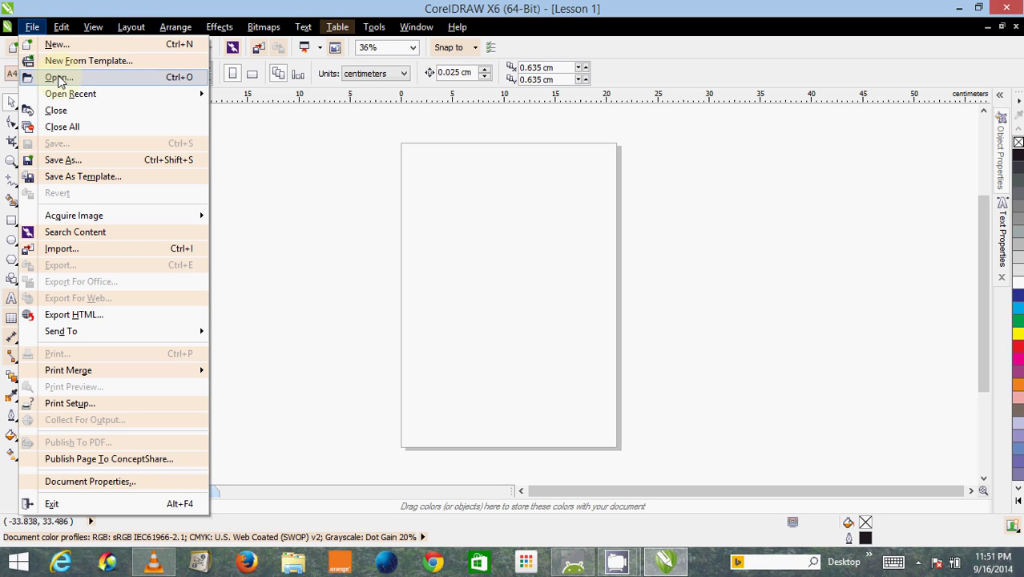
mouse_move(74, 96)
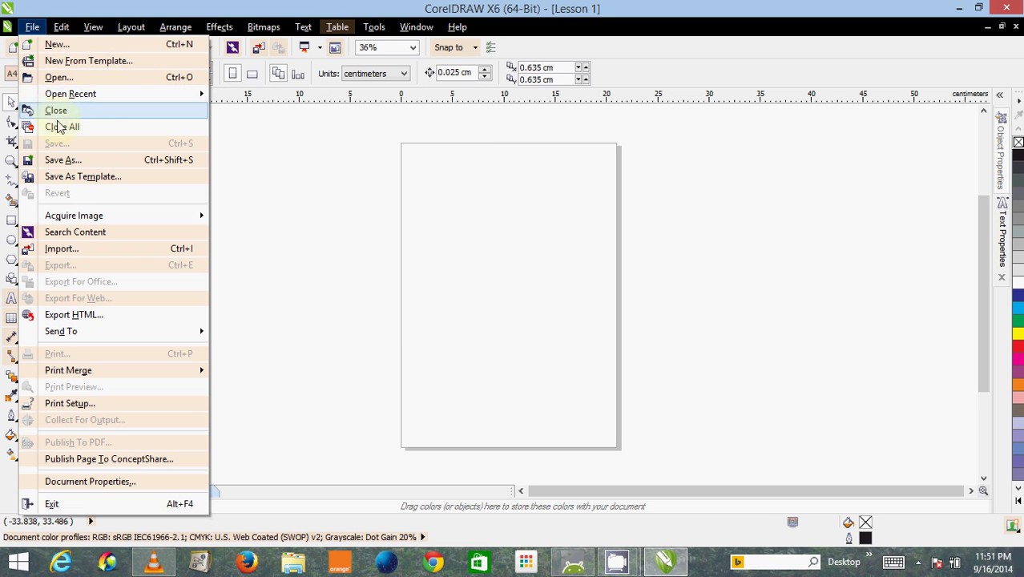
click(77, 163)
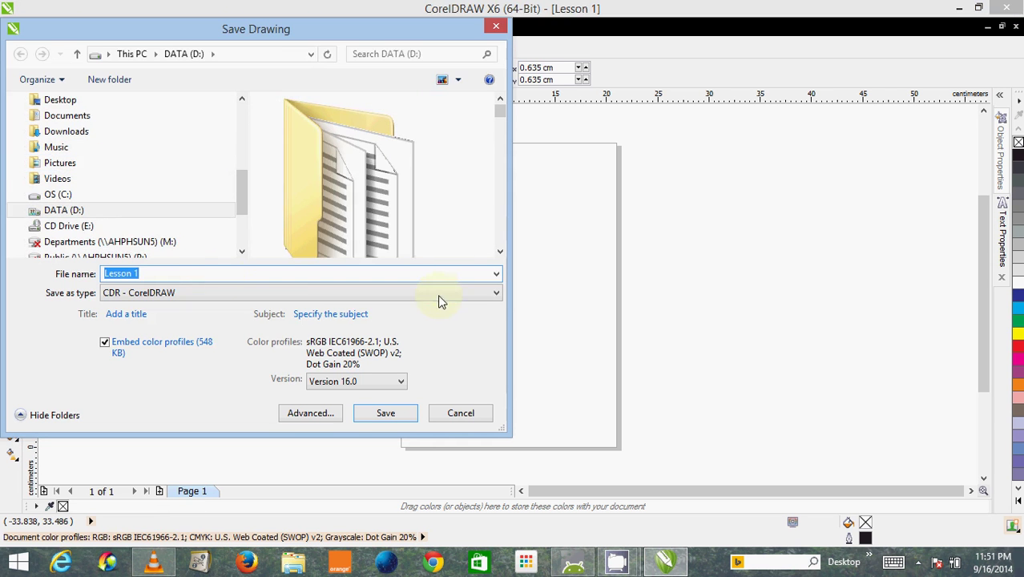
click(492, 294)
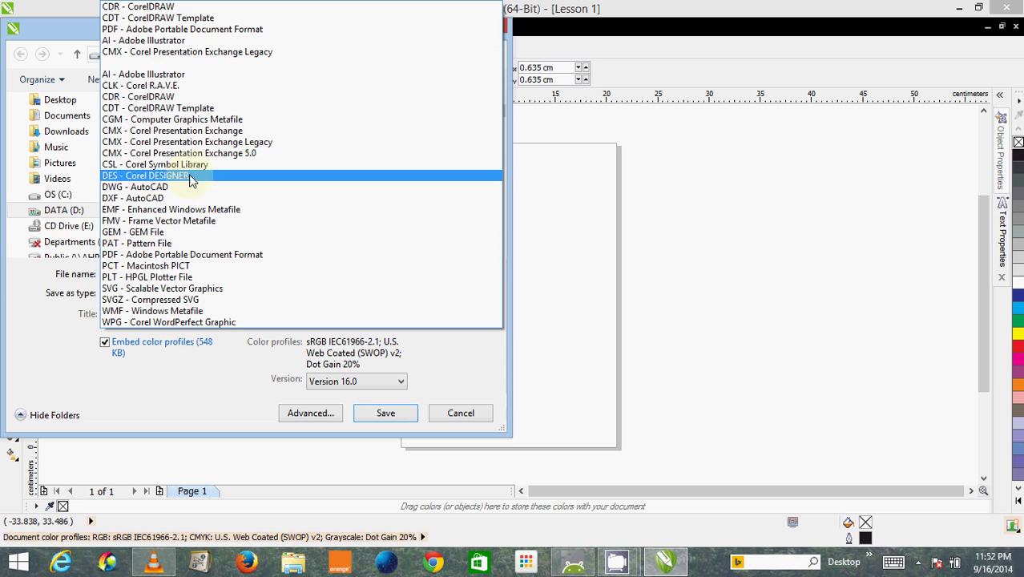
click(460, 410)
click(473, 414)
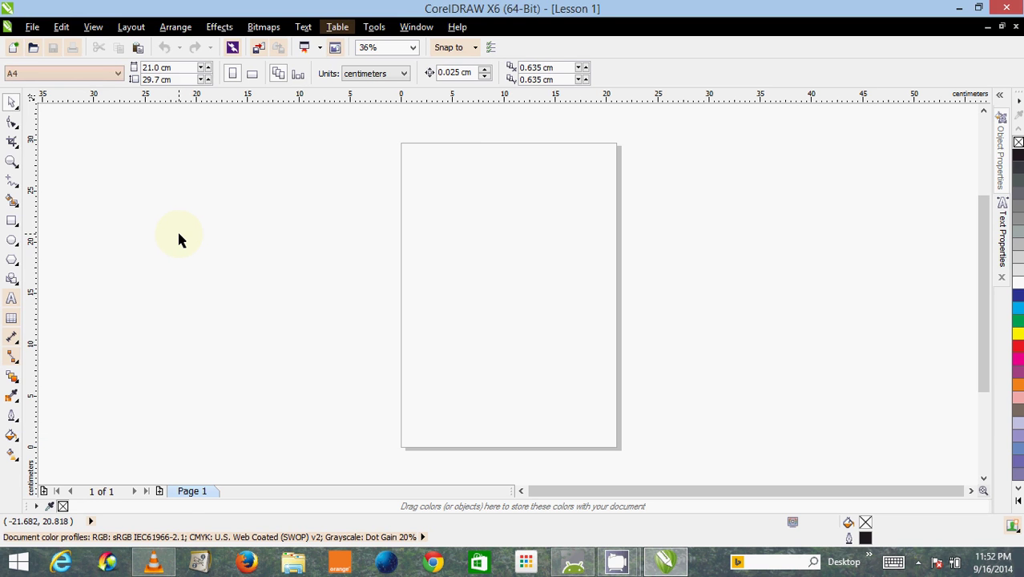
Examine the full list of file formats supported for import, and leave without importing a file.
click(34, 27)
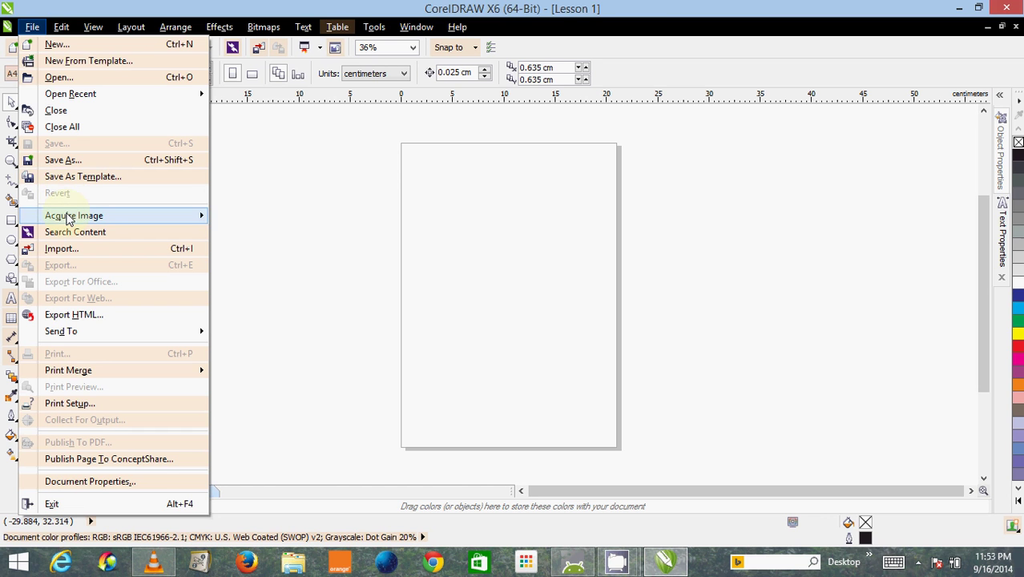
mouse_move(69, 220)
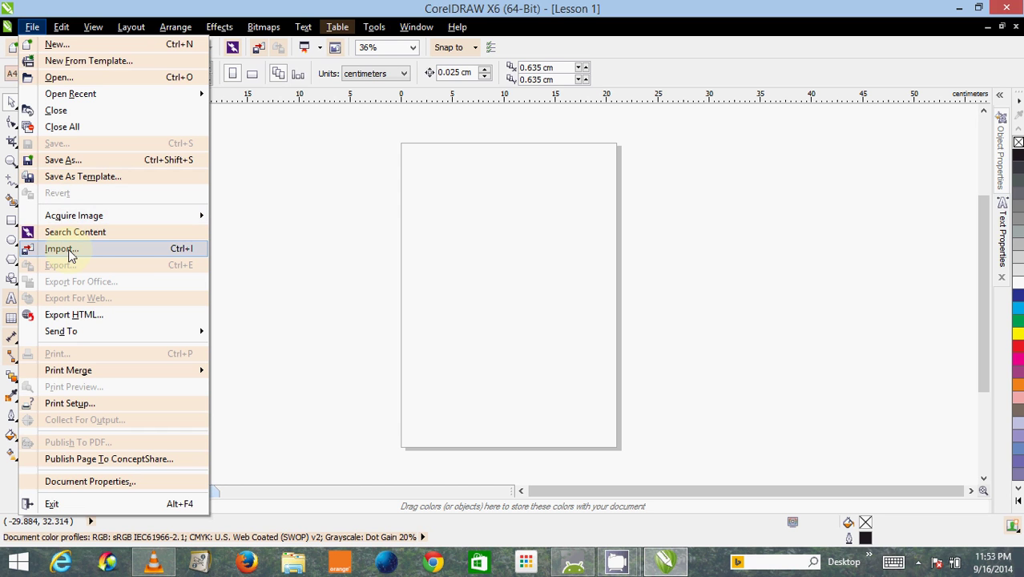
click(70, 252)
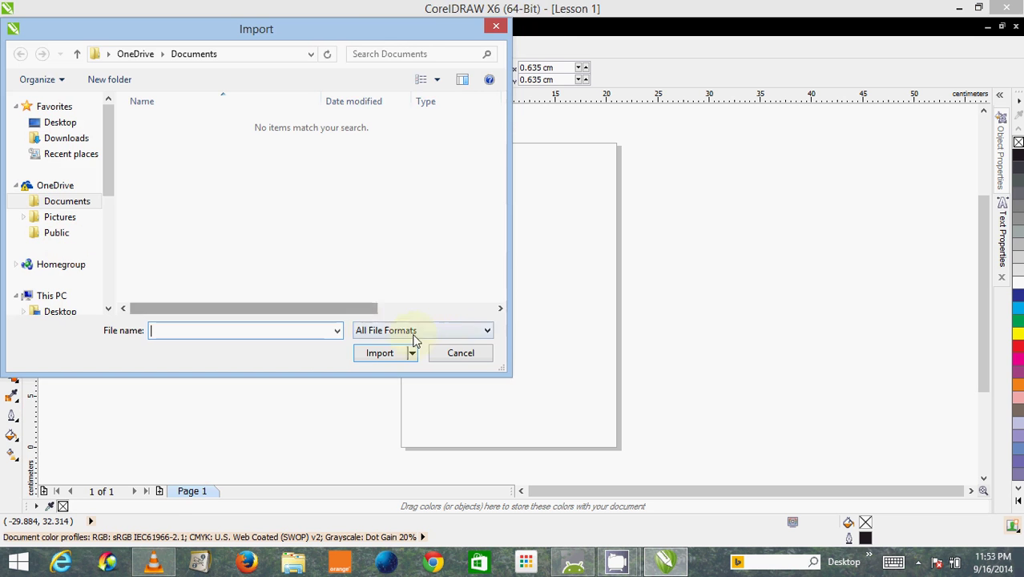
click(454, 332)
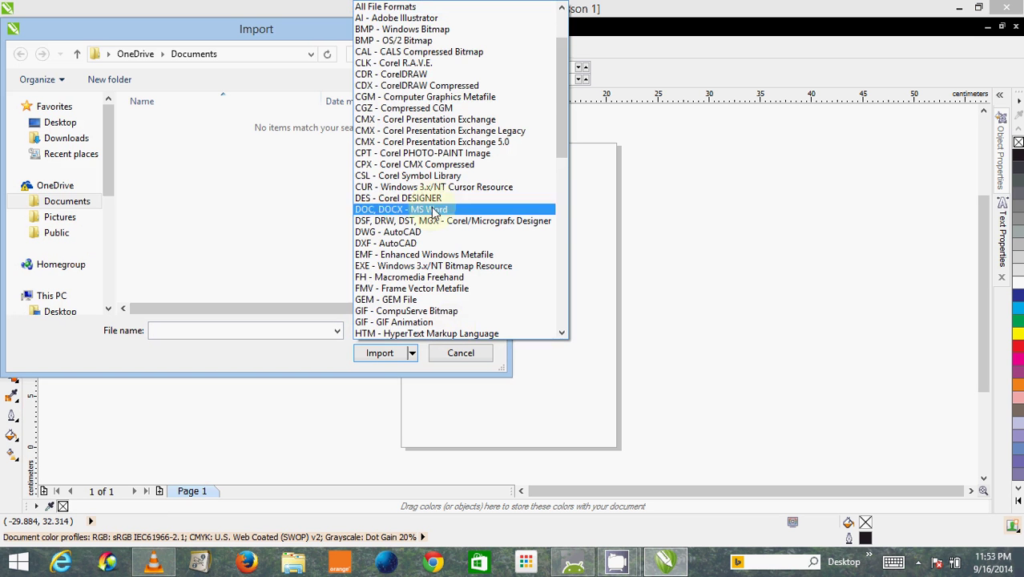
scroll(437, 84, down, 3)
scroll(439, 92, down, 10)
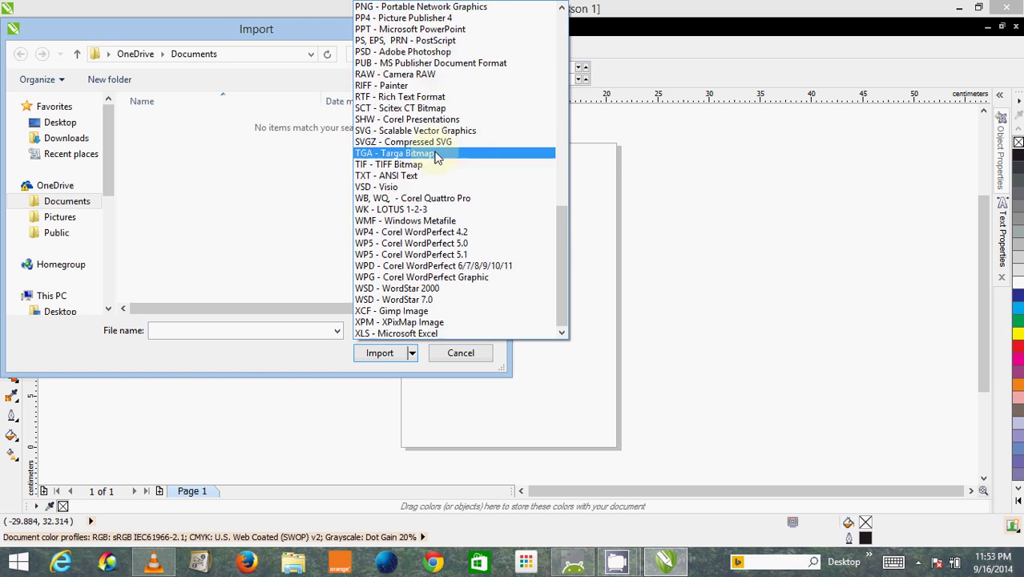
scroll(425, 269, up, 1)
scroll(425, 77, up, 5)
scroll(424, 77, up, 10)
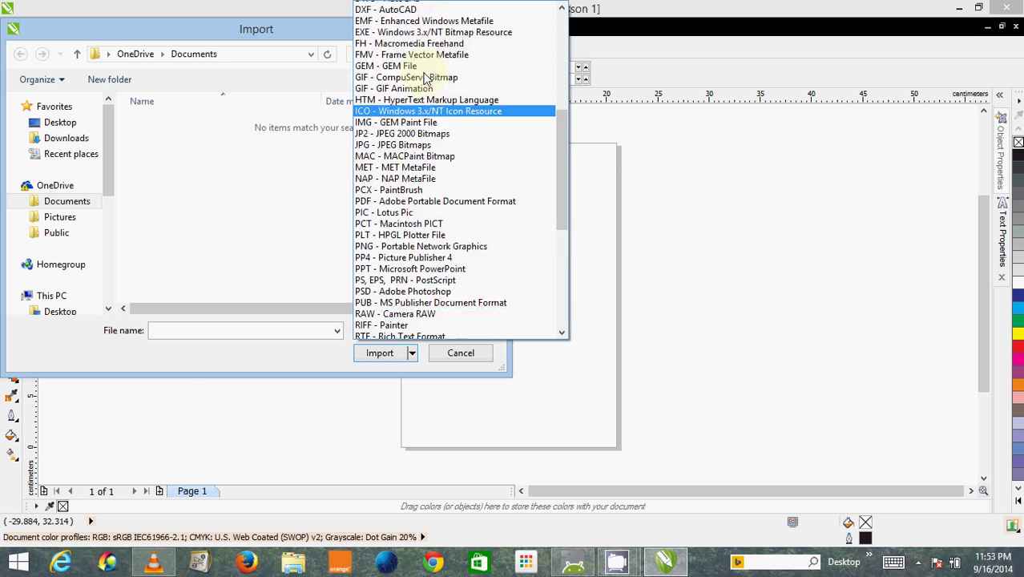
scroll(425, 77, up, 1)
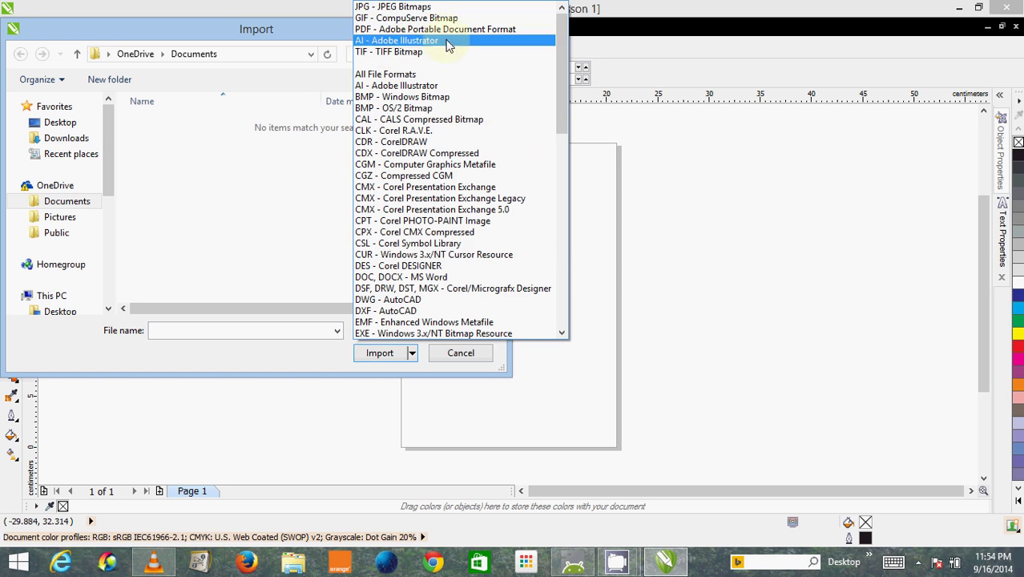
click(288, 245)
click(497, 32)
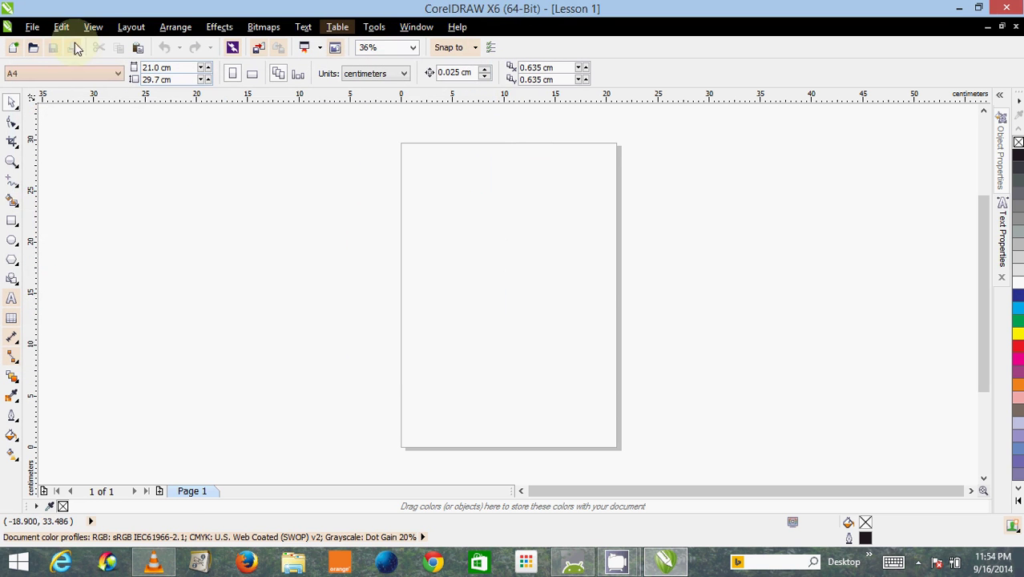
Draw a rectangle about 3.4 cm wide and 5.1 cm high in the upper left part of the page.
click(31, 28)
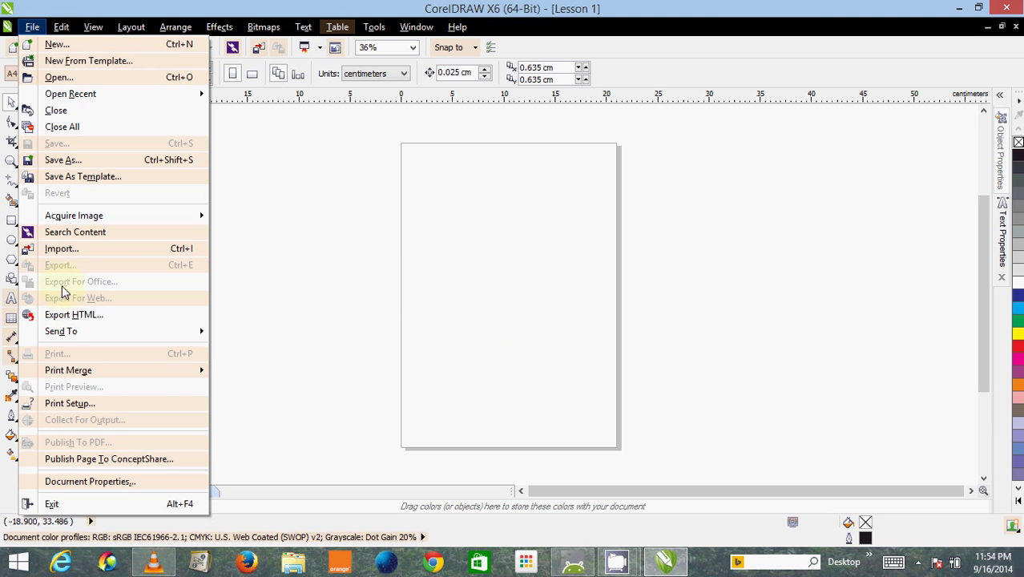
click(231, 254)
click(12, 221)
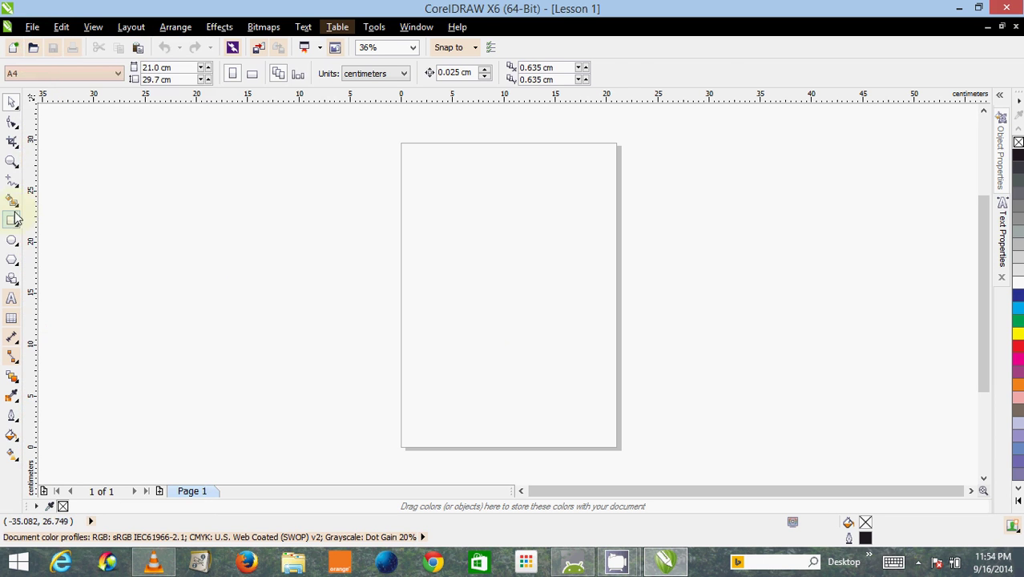
drag(447, 210, 481, 262)
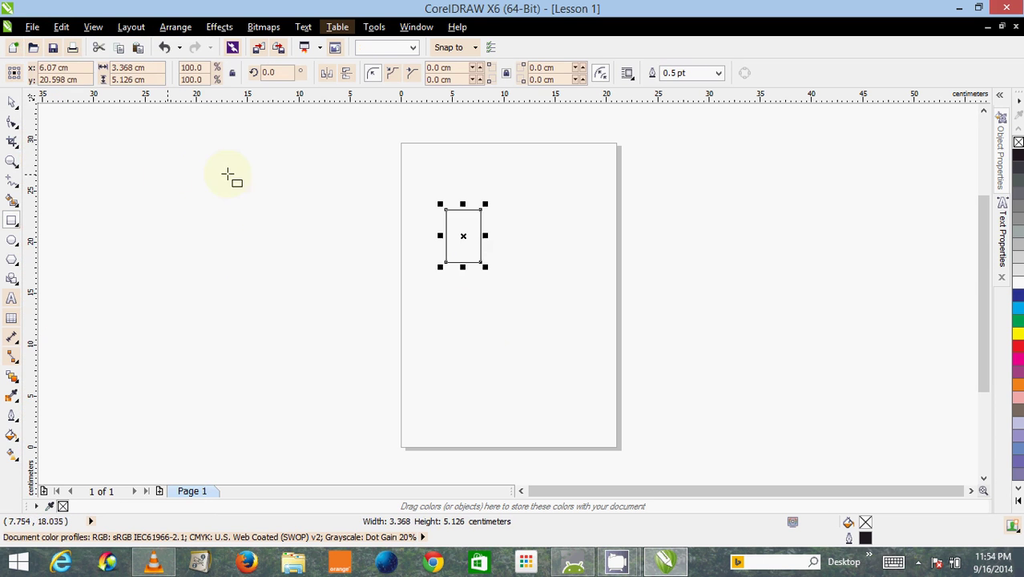
View the Export For Web preview and settings for the drawing, and leave without exporting.
click(32, 26)
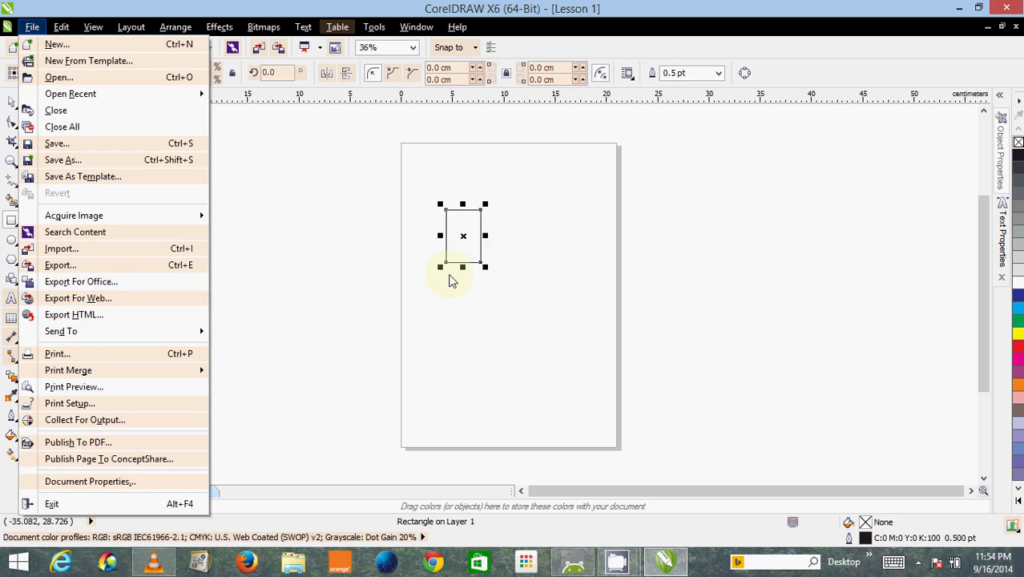
click(87, 300)
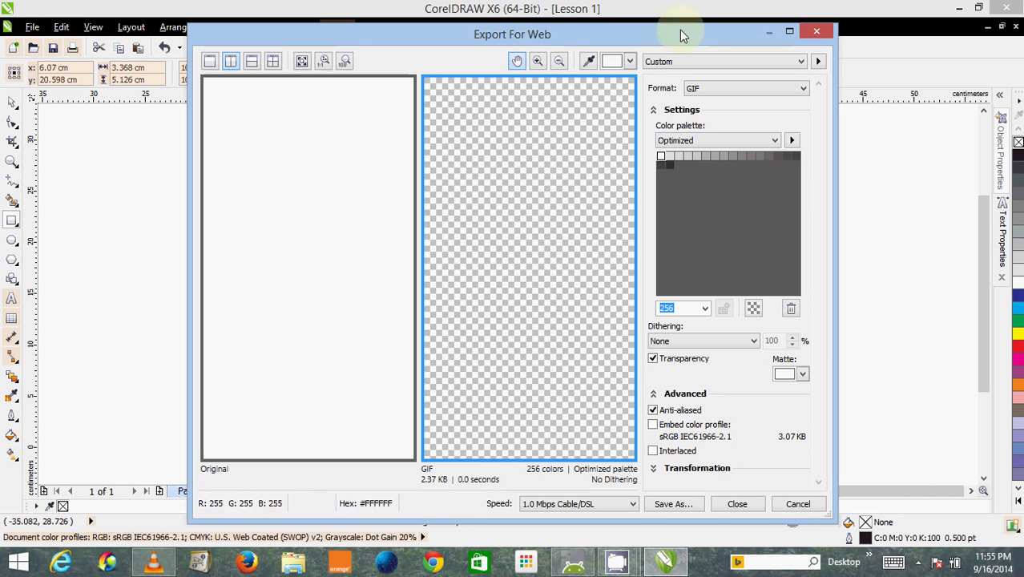
click(813, 33)
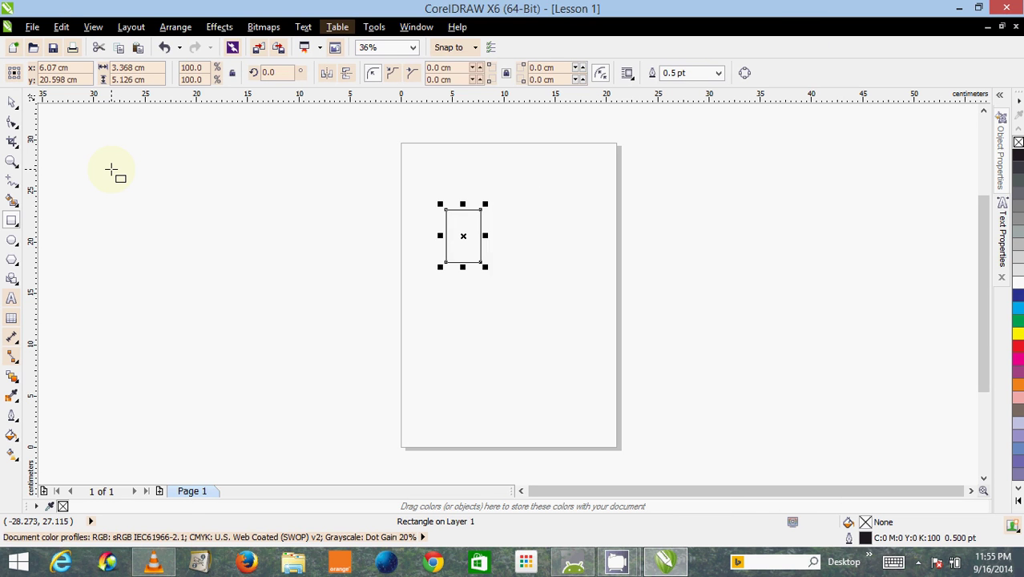
click(32, 27)
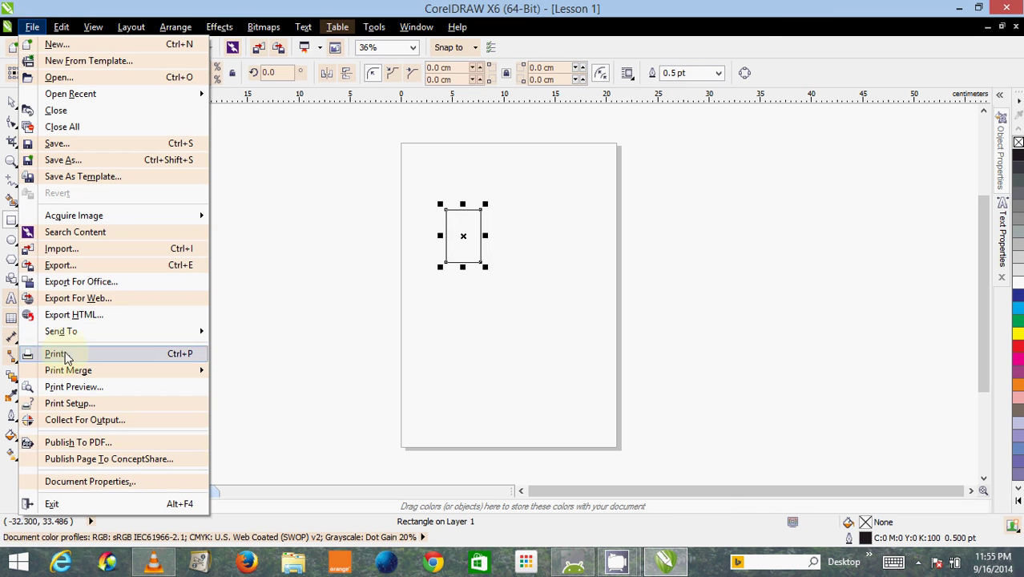
mouse_move(81, 337)
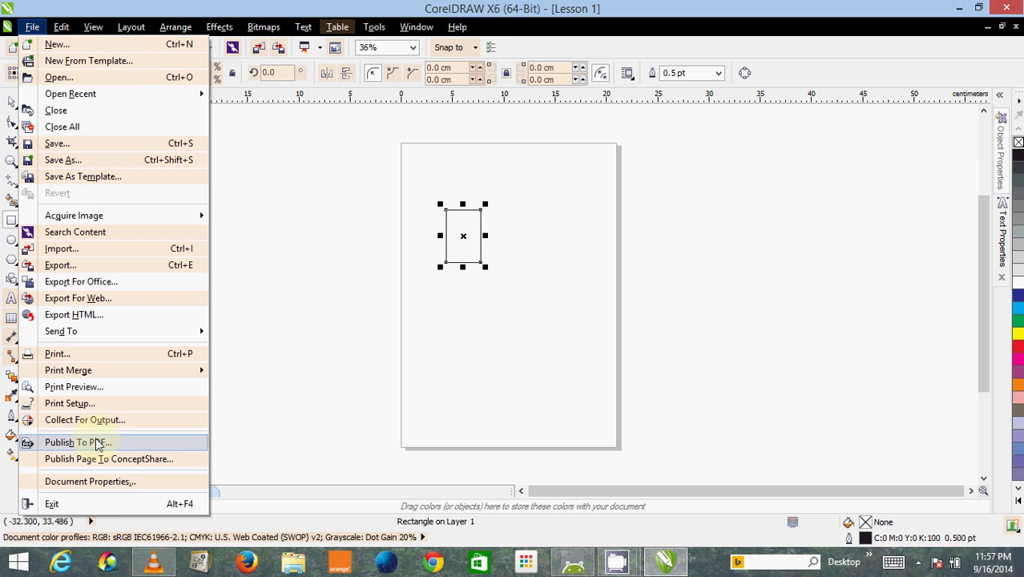
Examine the PDF presets offered for publishing the drawing to PDF, and leave without publishing.
click(97, 444)
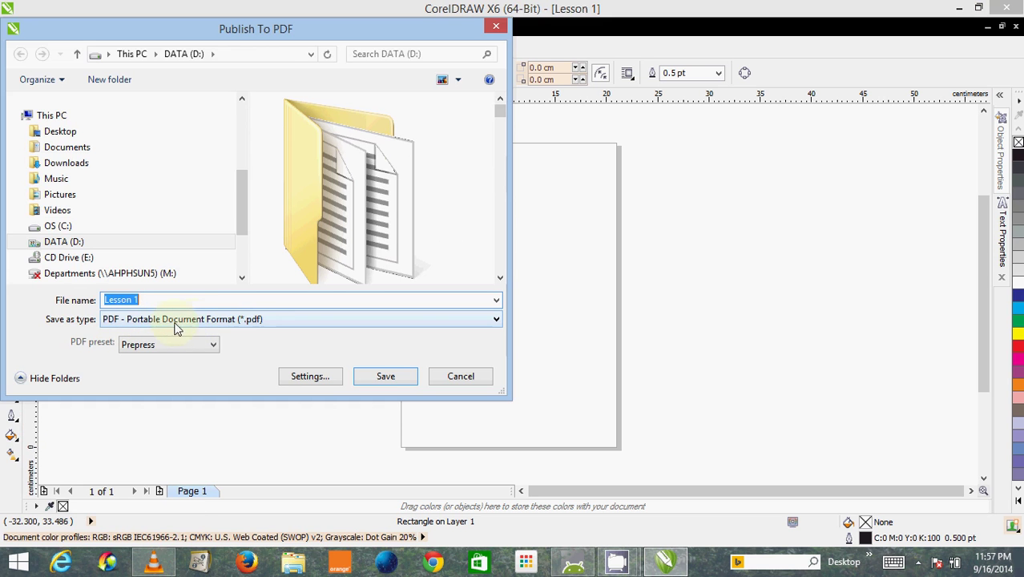
click(147, 347)
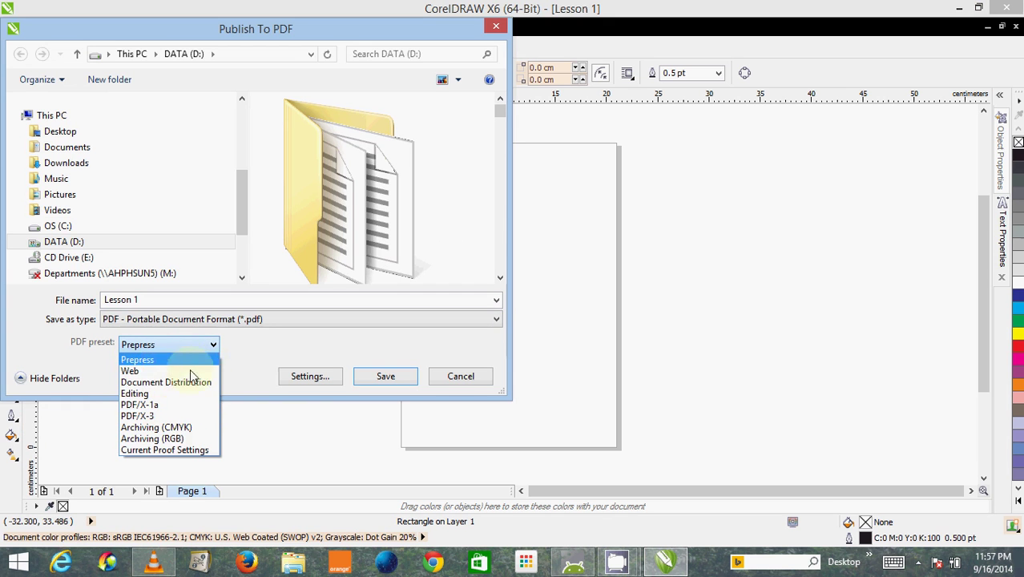
click(248, 365)
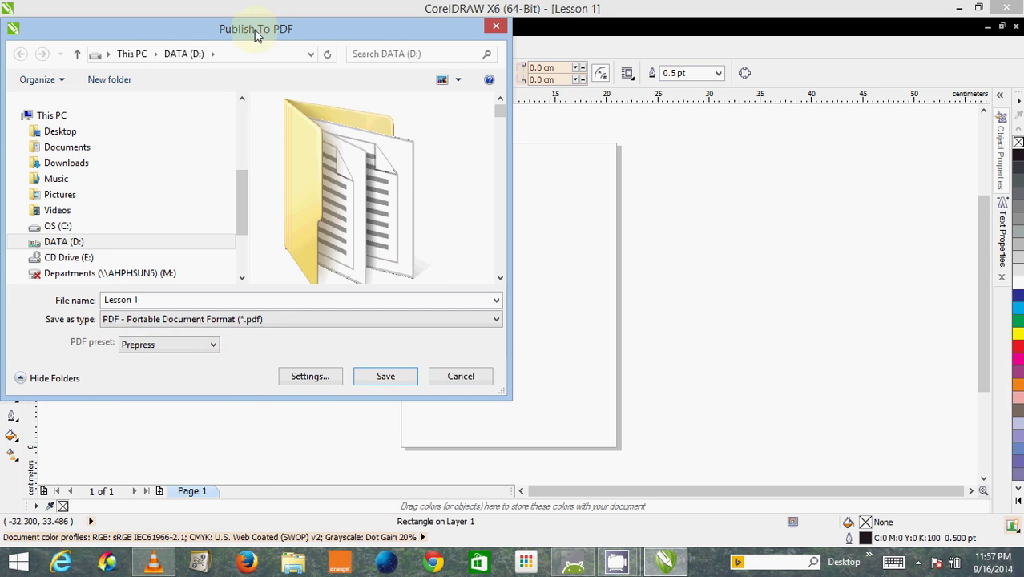
click(497, 29)
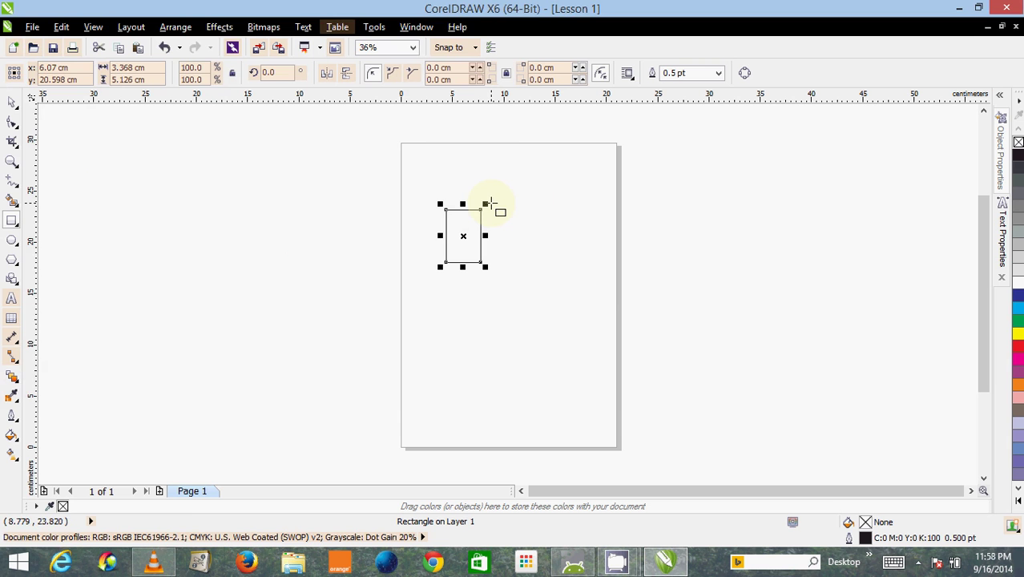
click(33, 27)
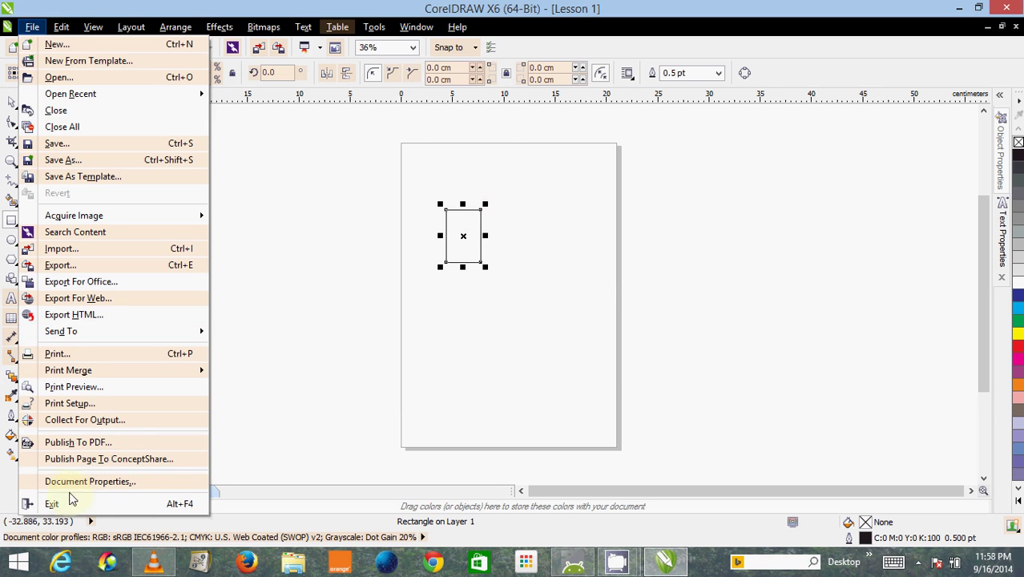
mouse_move(122, 210)
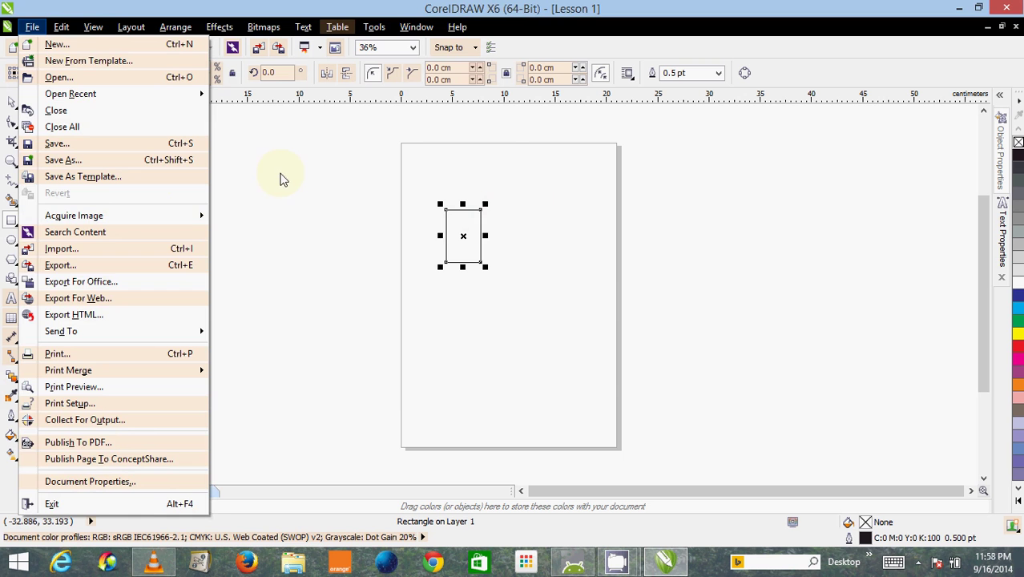
click(35, 26)
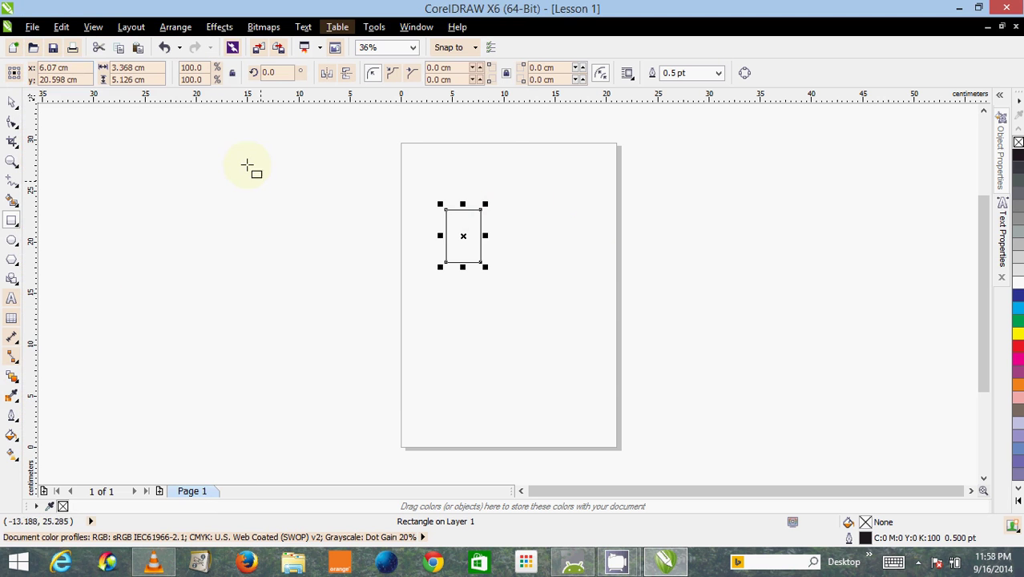
Delete the rectangle from the upper left part of the page.
click(11, 102)
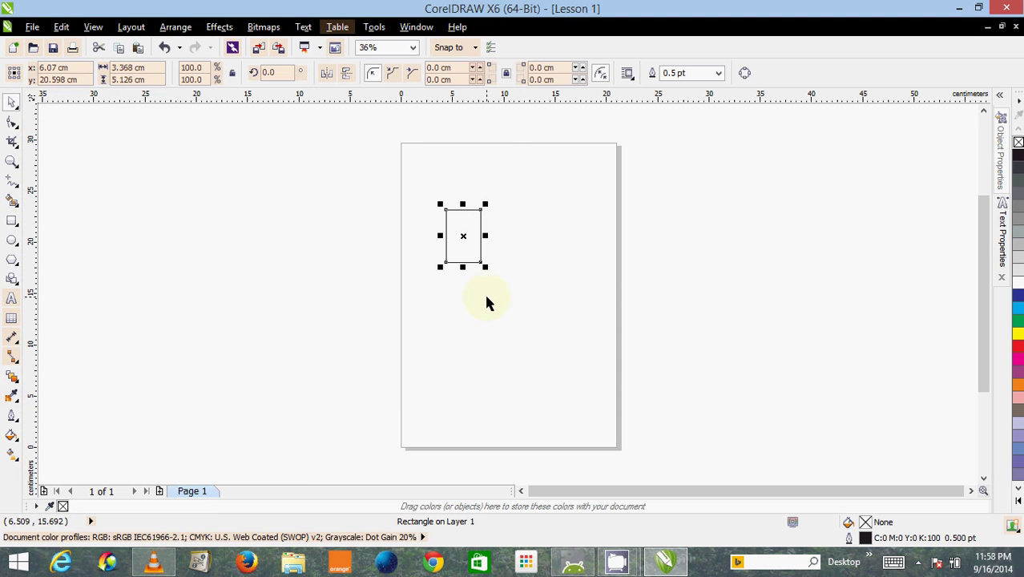
click(466, 247)
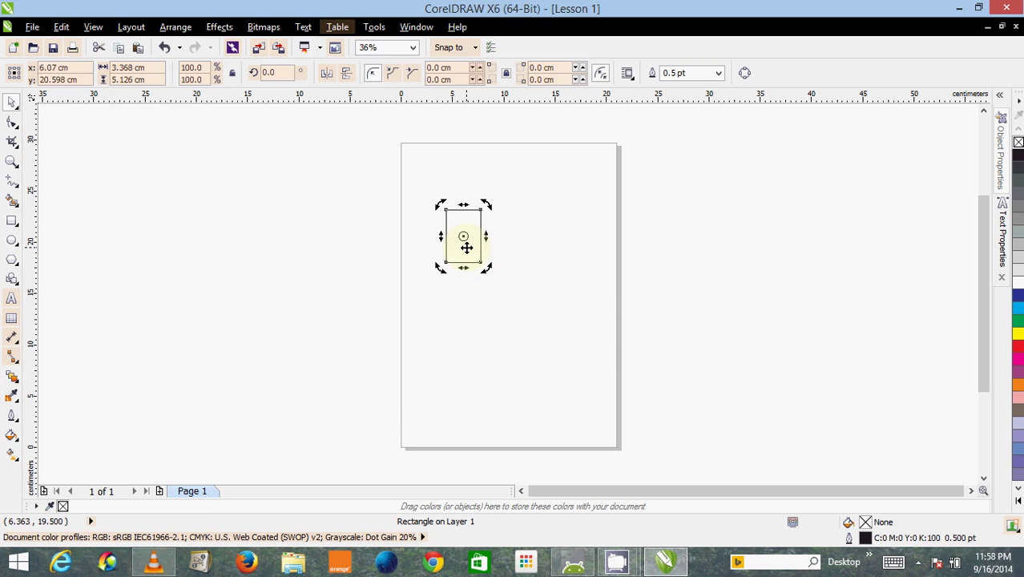
key(Delete)
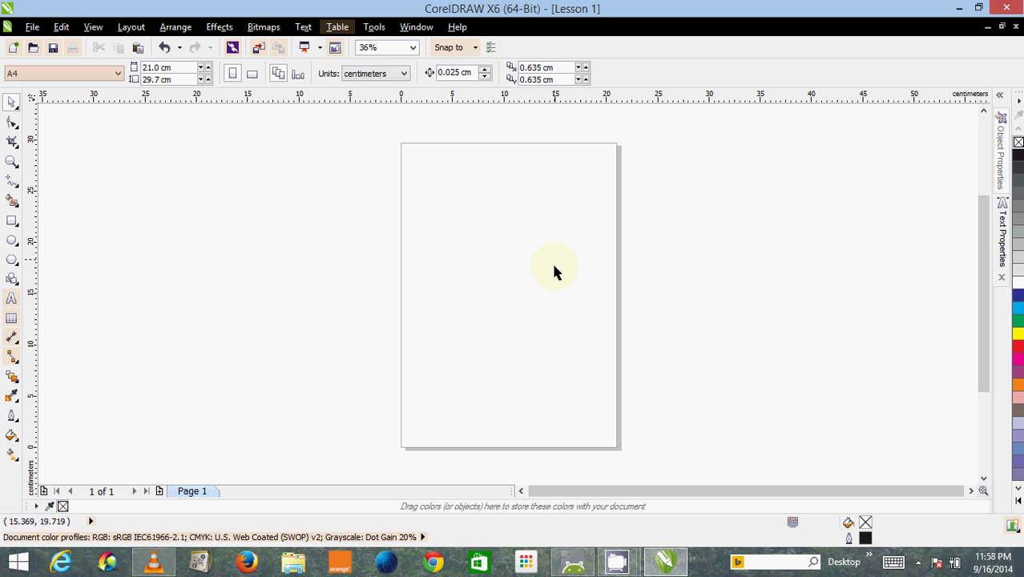
Draw a paragraph text frame about 13.3 cm wide and 12.6 cm high in the upper part of the page.
click(10, 299)
click(10, 299)
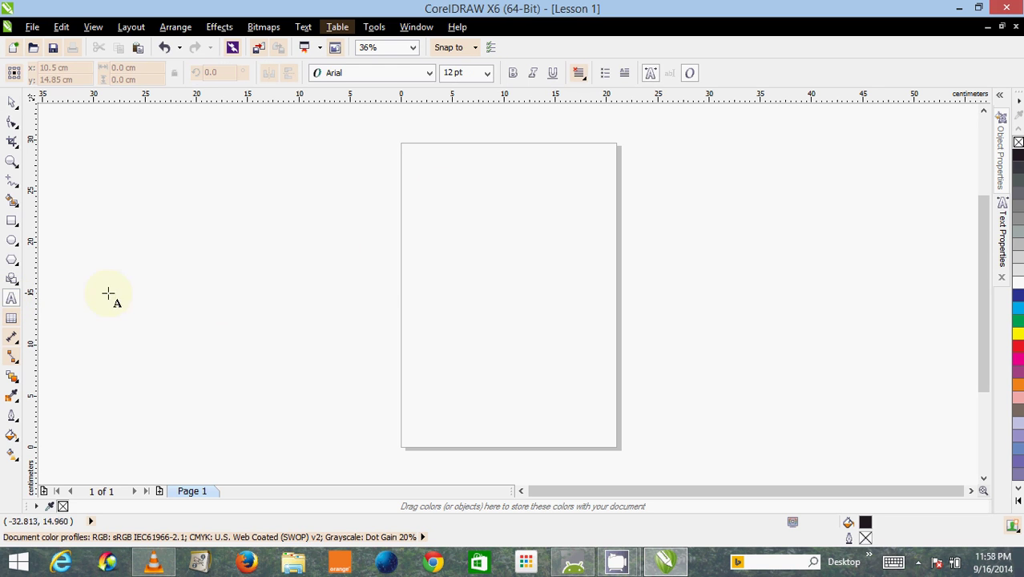
click(431, 190)
drag(432, 190, 565, 302)
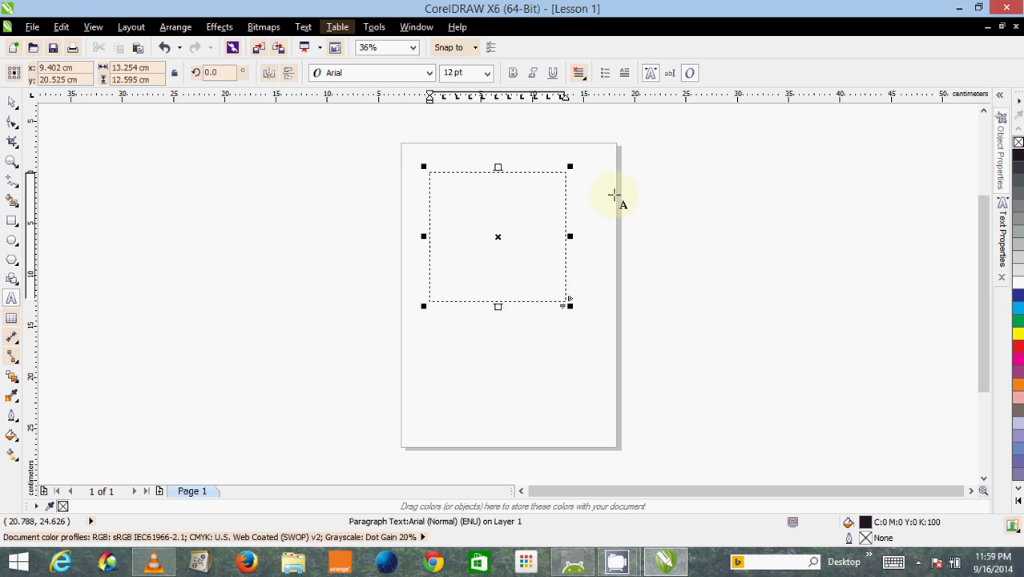
scroll(444, 177, up, 4)
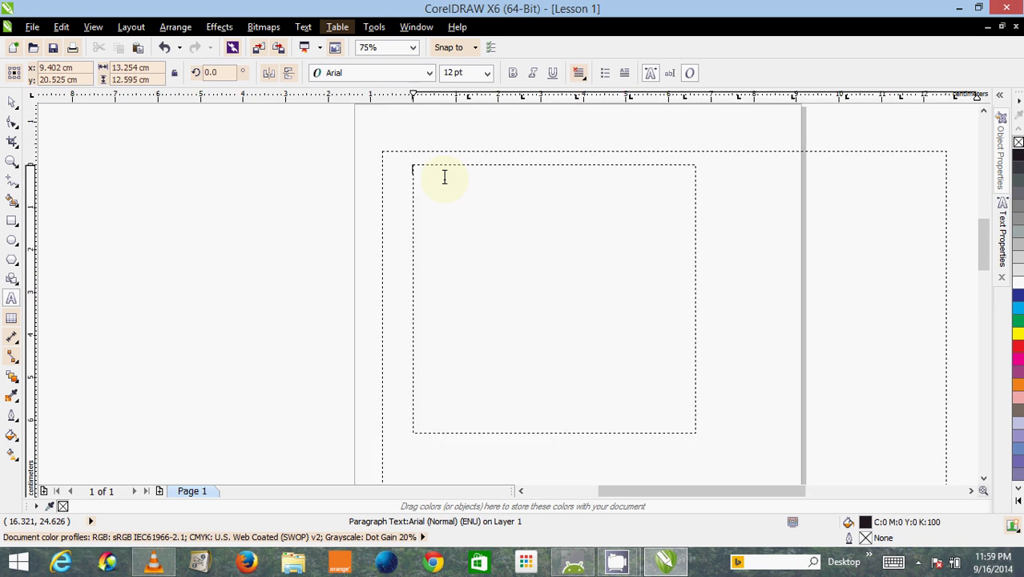
scroll(444, 177, down, 1)
scroll(444, 177, up, 1)
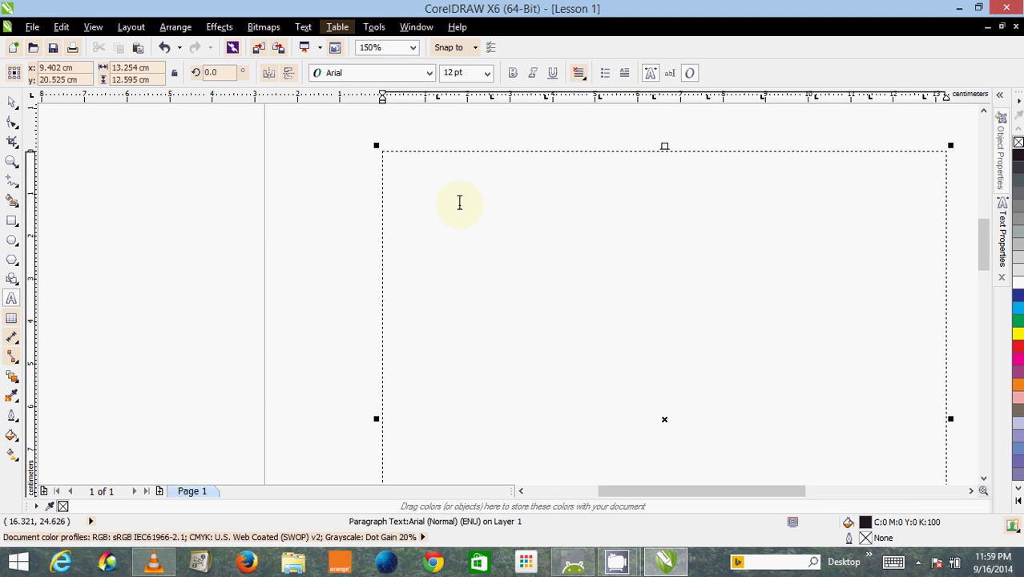
scroll(459, 202, down, 2)
scroll(514, 209, up, 2)
scroll(514, 209, down, 2)
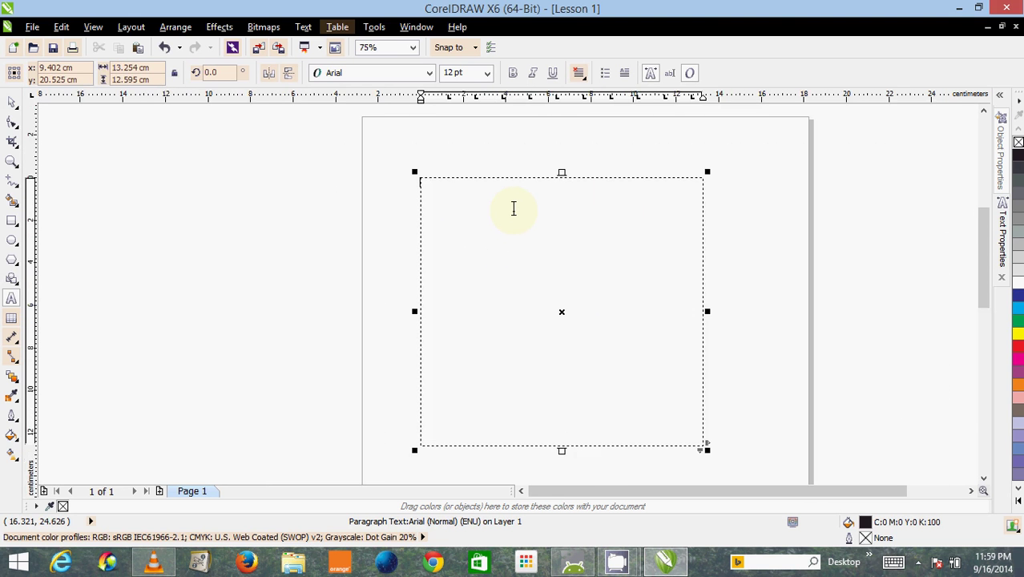
scroll(513, 209, up, 2)
scroll(514, 208, down, 6)
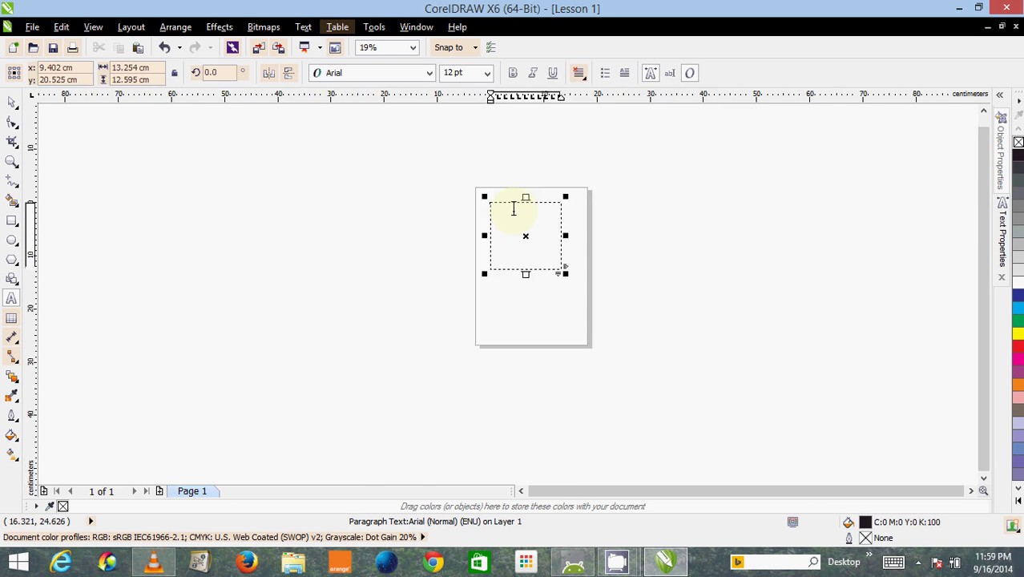
scroll(514, 209, up, 6)
scroll(514, 209, down, 2)
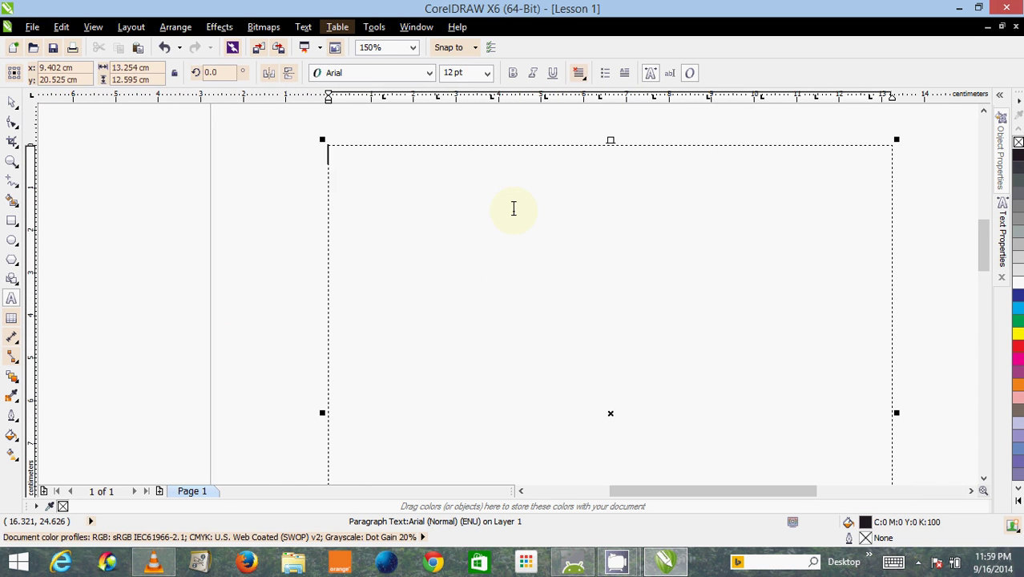
Enter "This is the day that we need to learn something new" in the paragraph text frame.
click(343, 153)
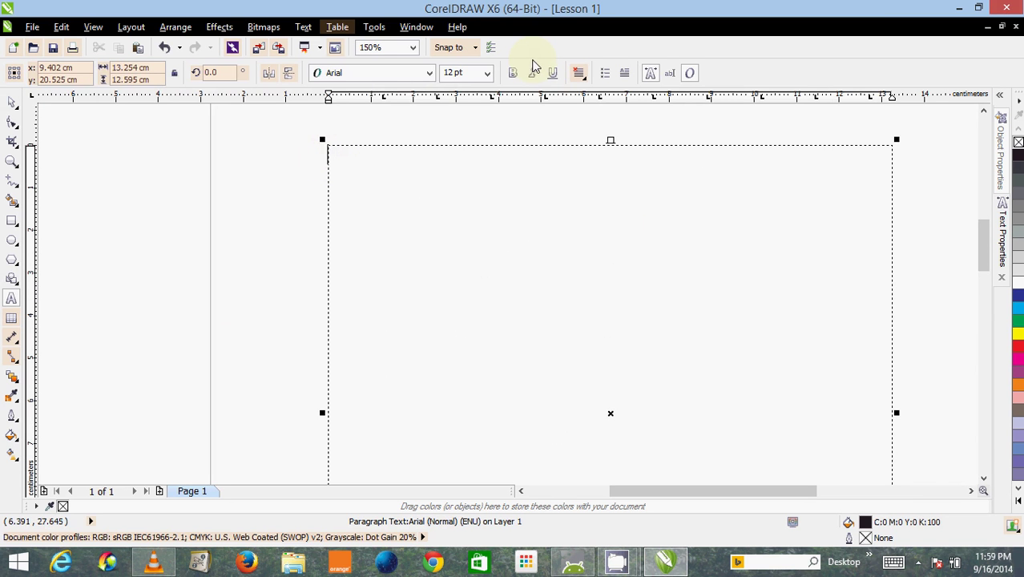
text(This)
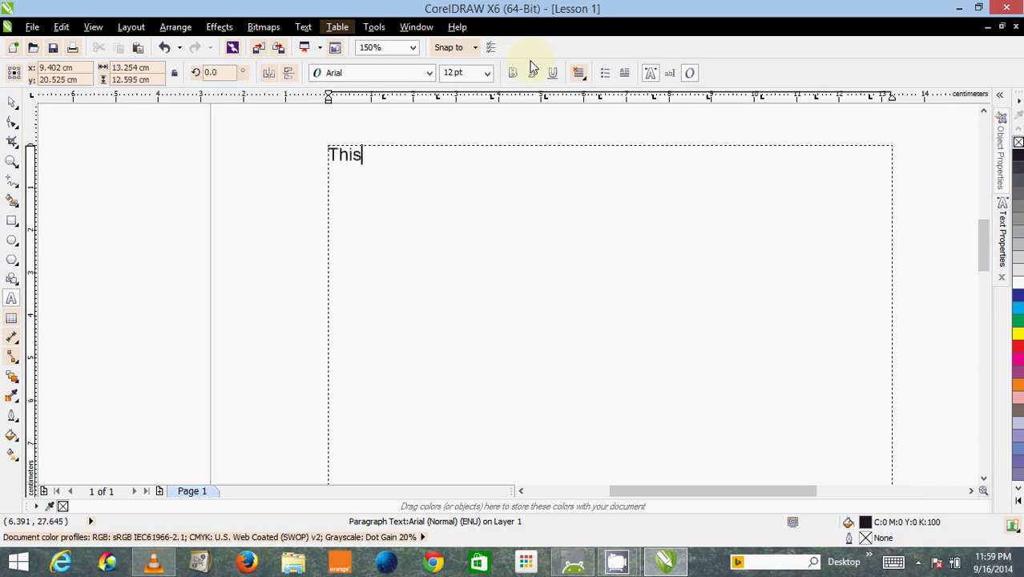
text( is the day )
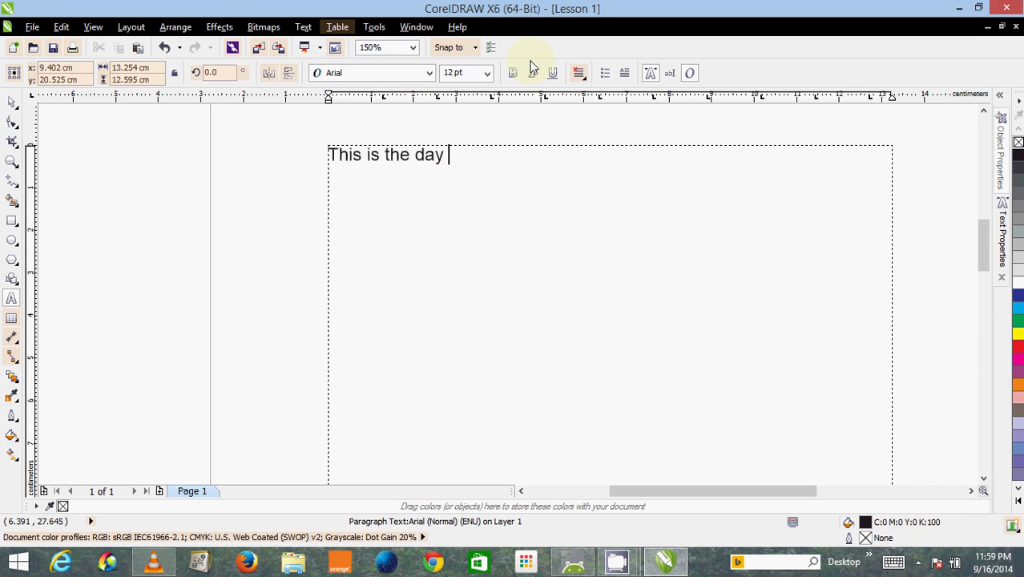
text(that we ne)
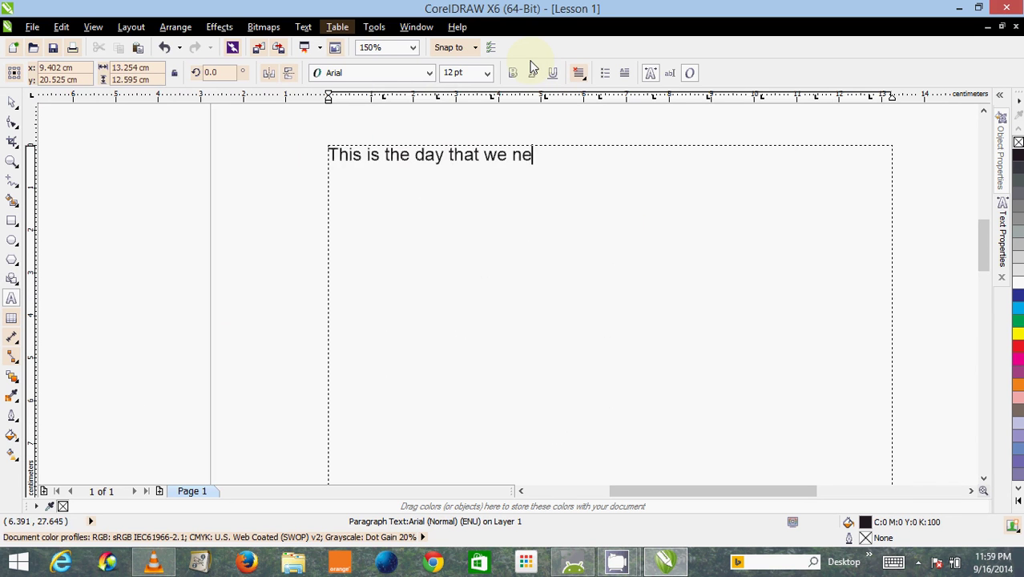
text(ed to lea)
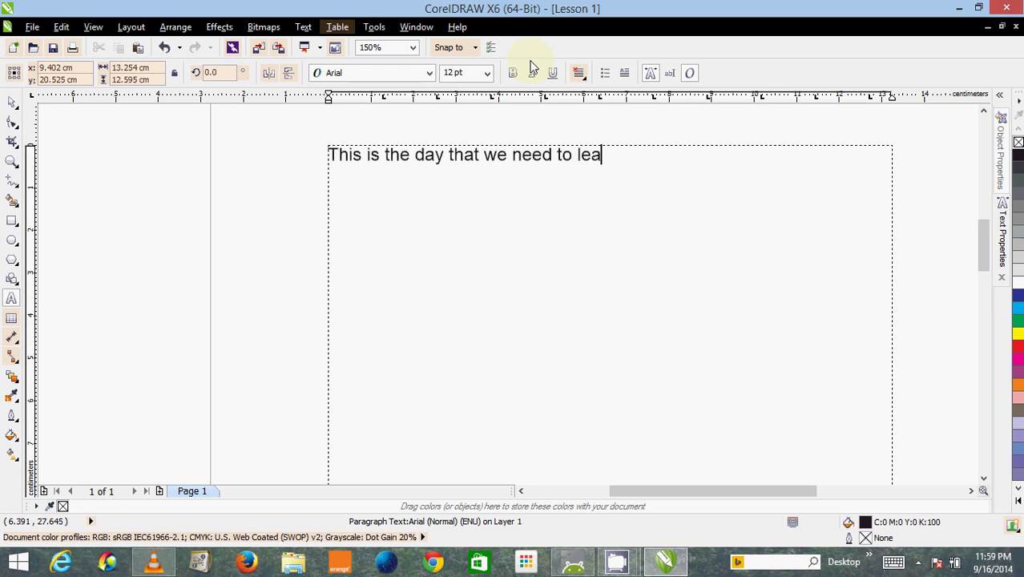
text(rn somethi)
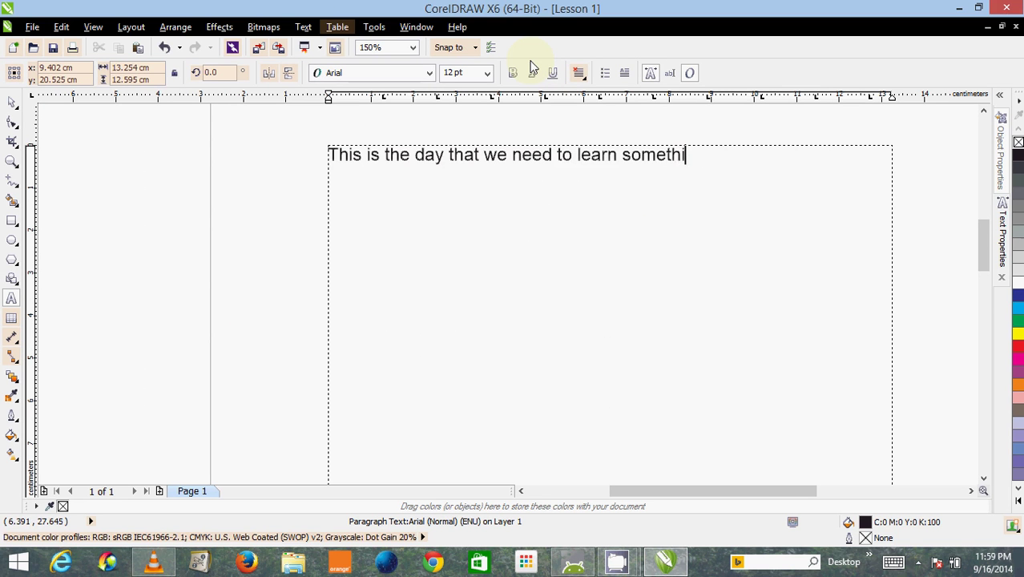
text(ng new)
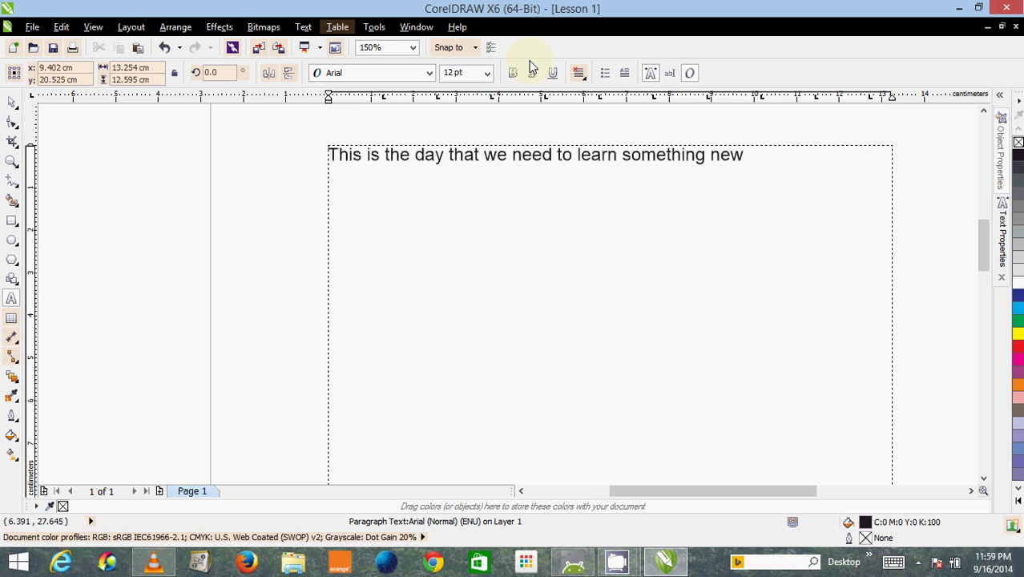
Resize the paragraph text frame from its side handles to about 16.7 cm wide and 11.8 cm high.
scroll(469, 116, down, 2)
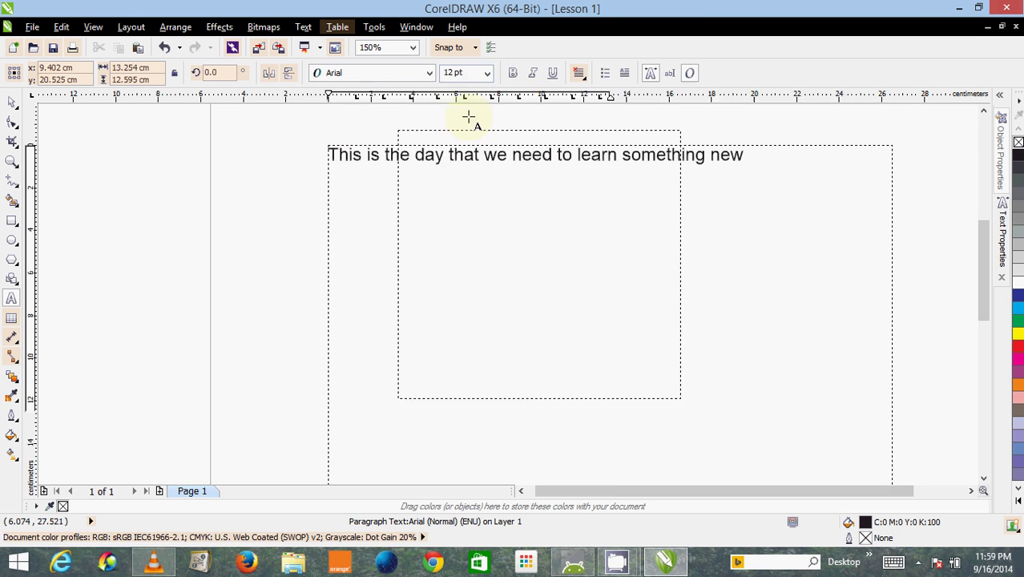
click(984, 114)
click(984, 114)
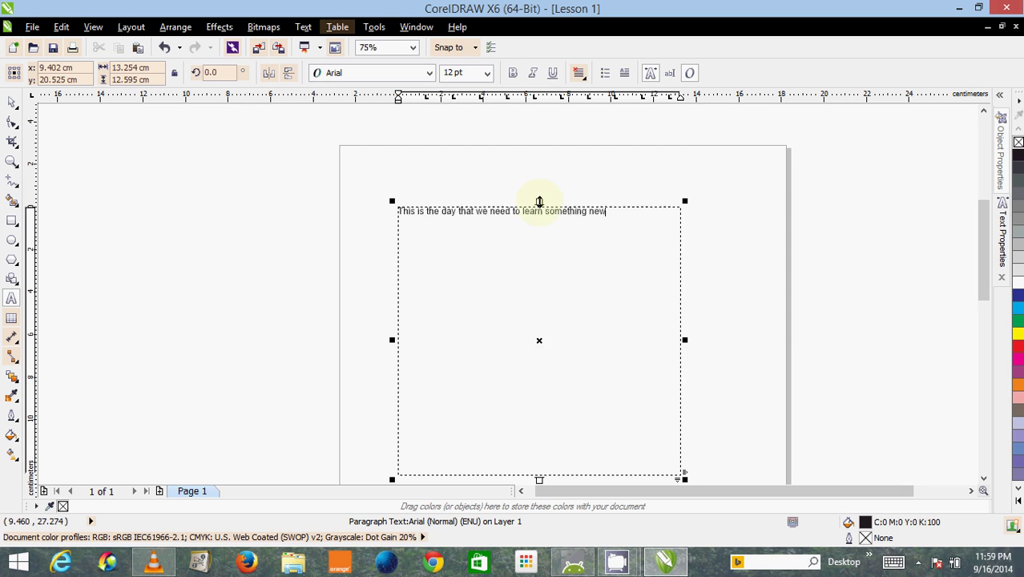
drag(539, 201, 539, 225)
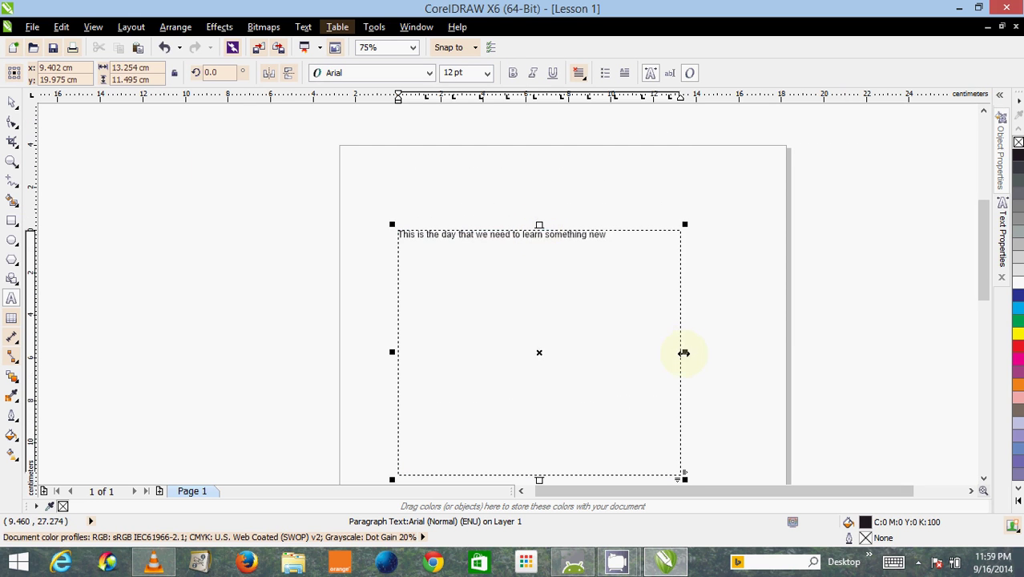
drag(683, 353, 727, 352)
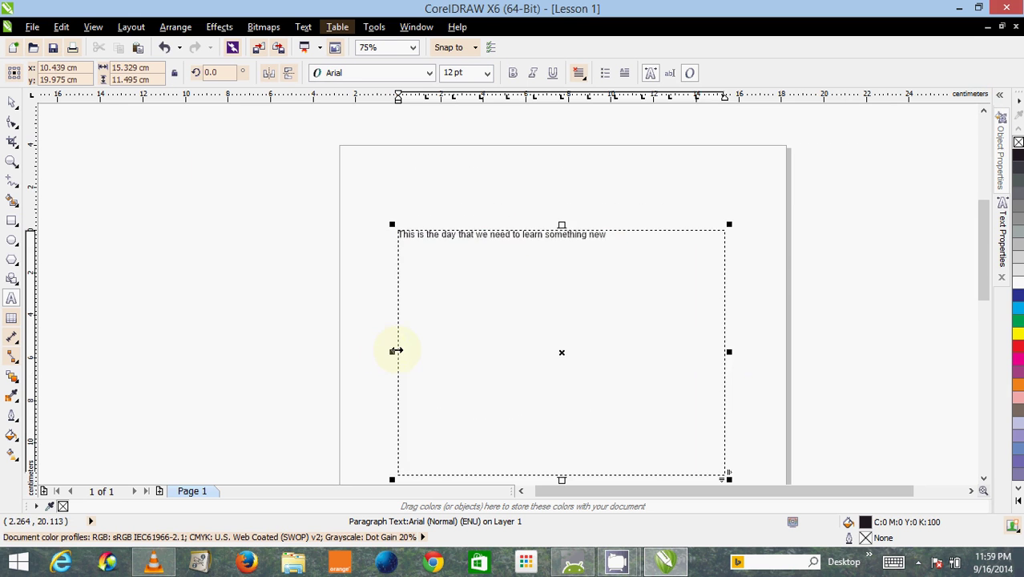
drag(396, 350, 368, 351)
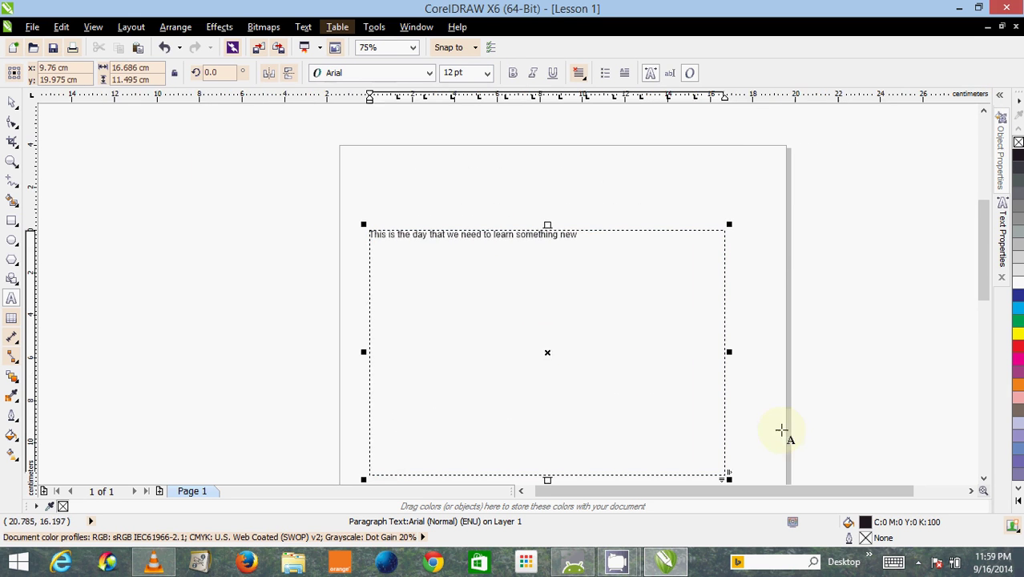
scroll(770, 425, down, 2)
scroll(717, 347, up, 2)
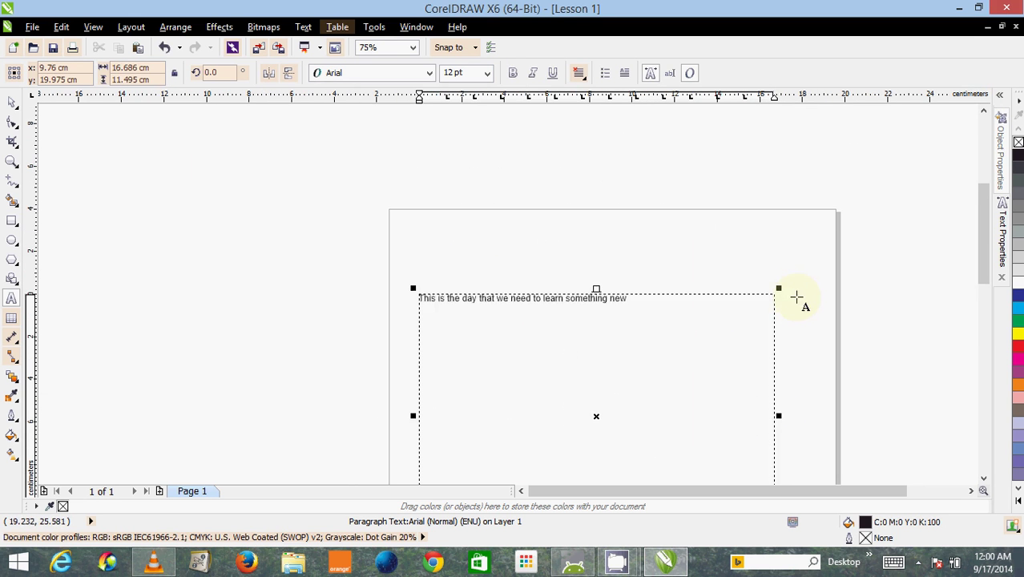
click(984, 478)
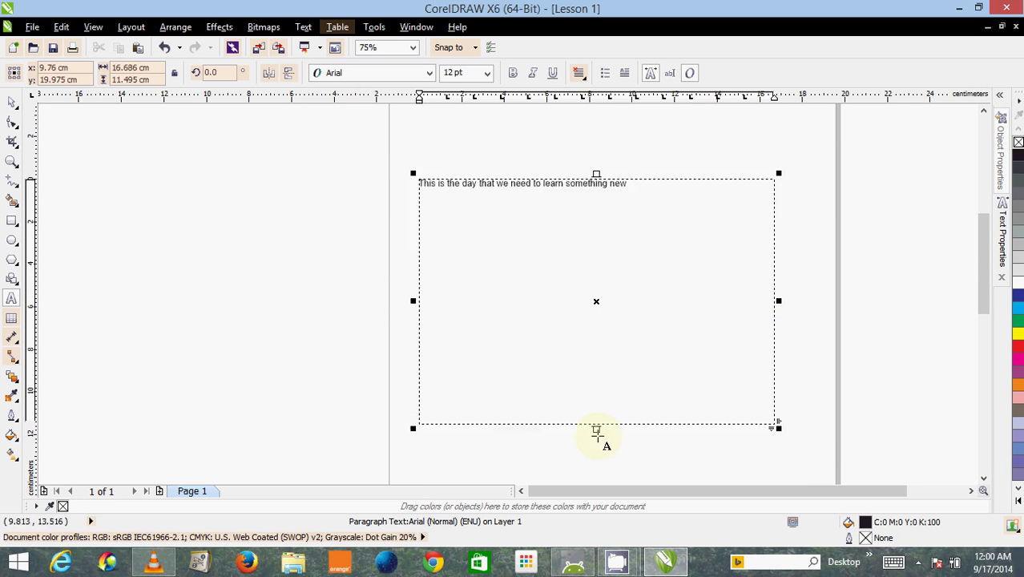
drag(595, 426, 596, 433)
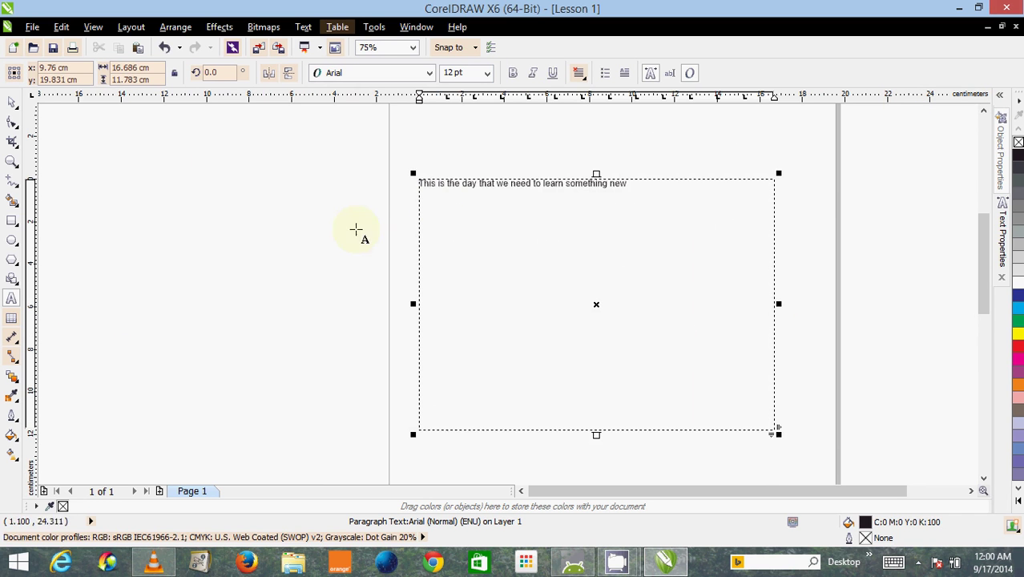
Rotate the paragraph text frame freehand about its centre to about 172.6 degrees.
click(13, 299)
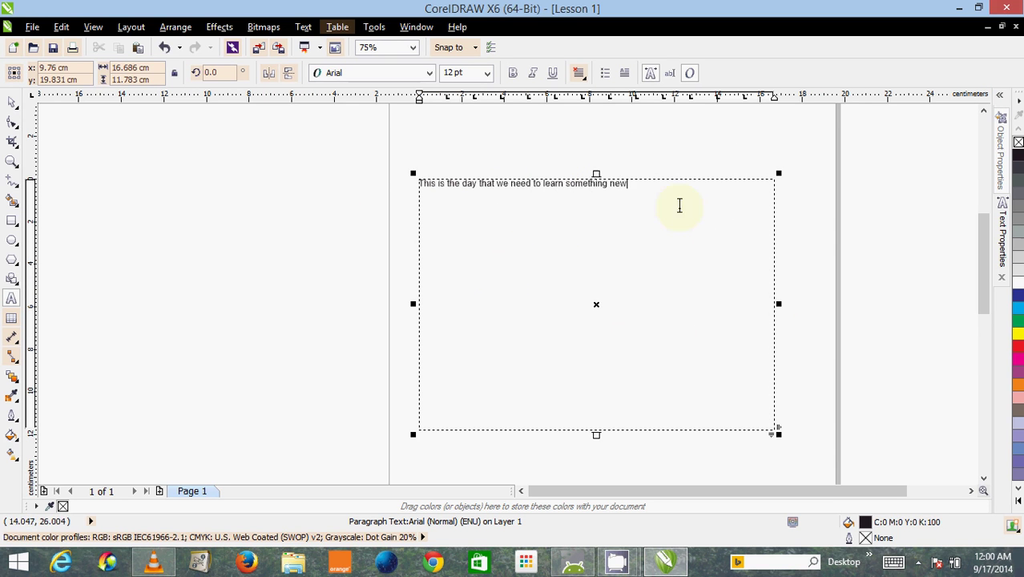
click(13, 107)
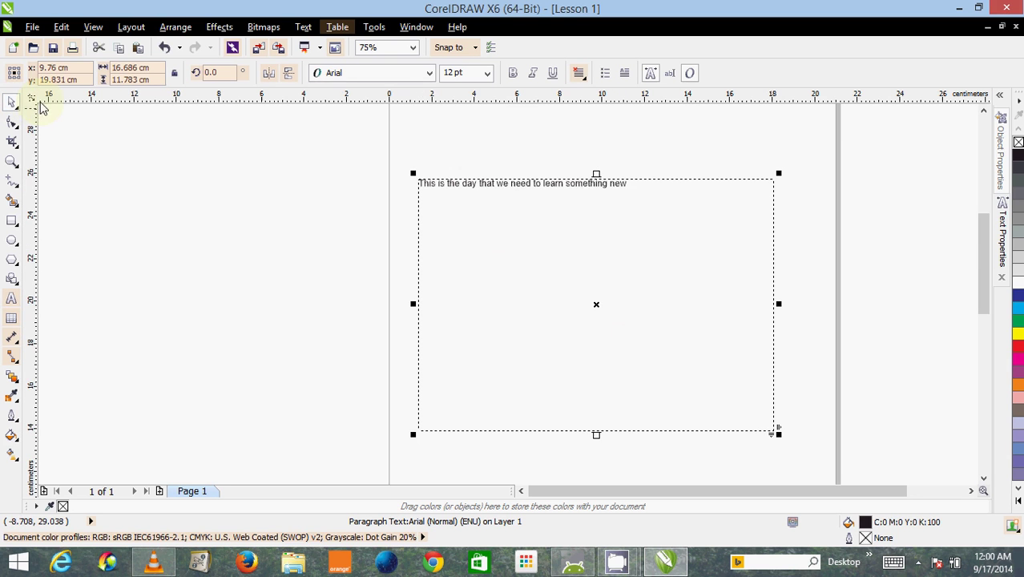
click(462, 185)
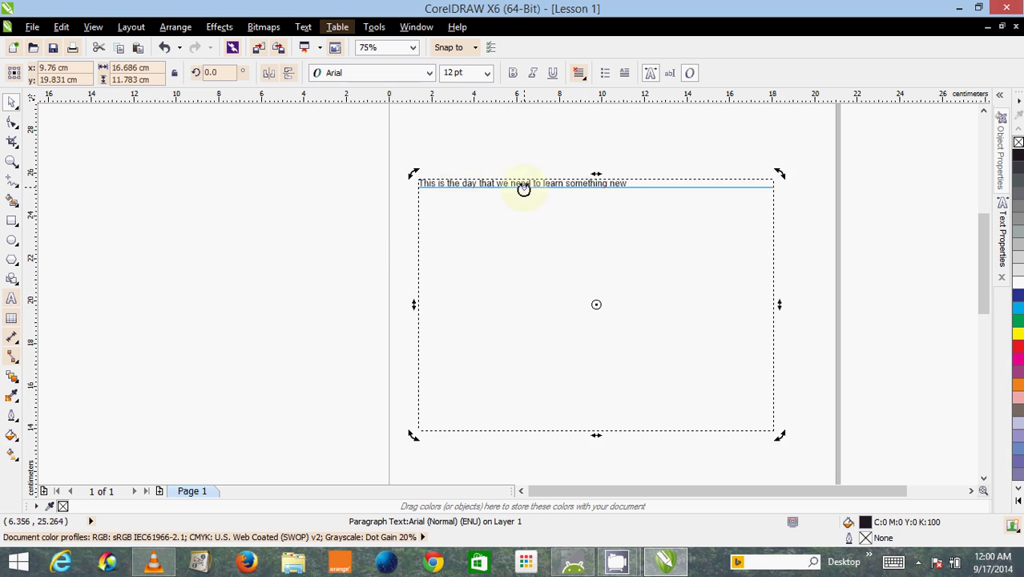
click(524, 187)
drag(523, 187, 661, 212)
key(F8)
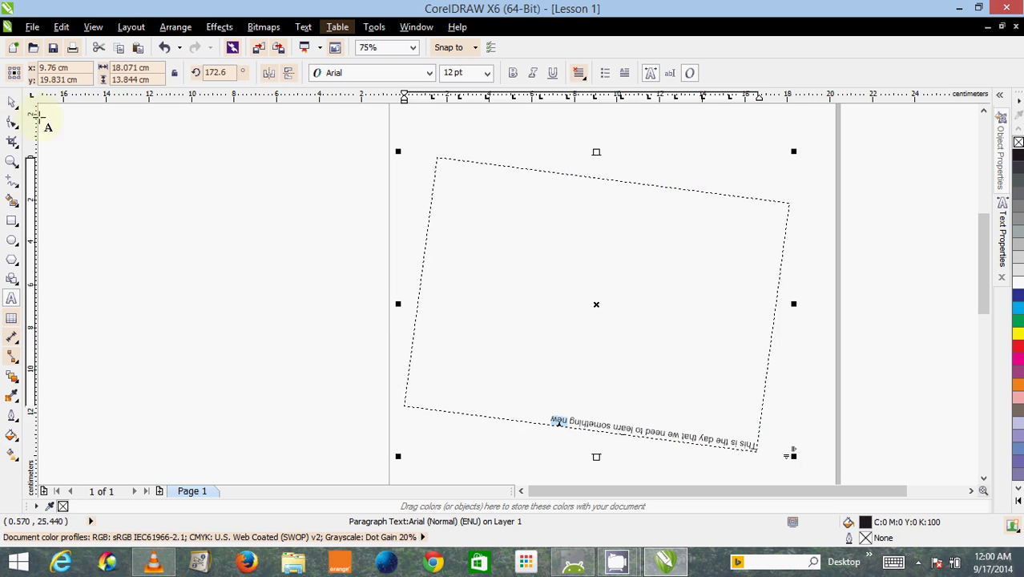
Rotate the paragraph text frame further, to about 269.9 degrees, so the text runs vertically down the page.
click(11, 102)
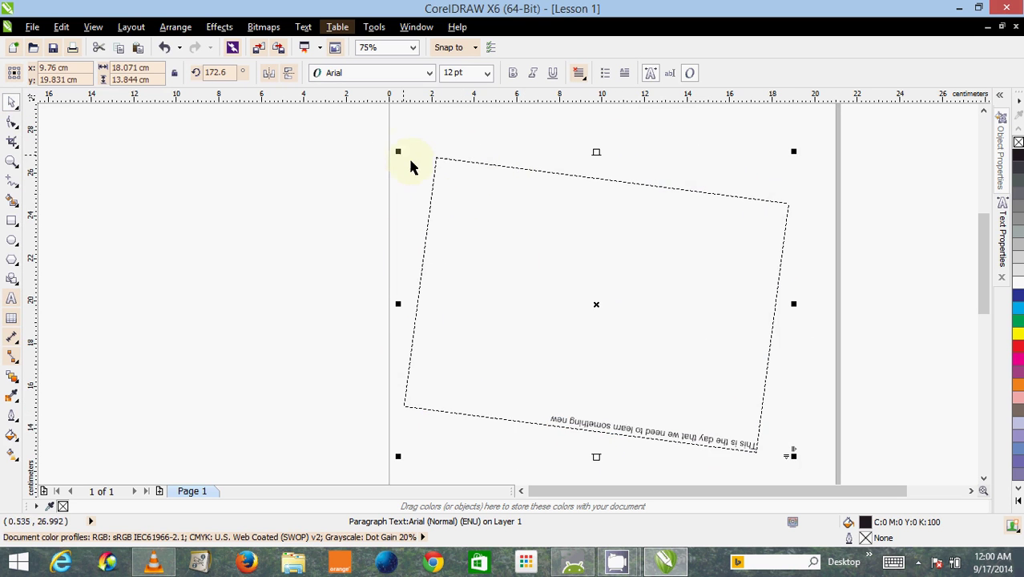
click(464, 197)
drag(403, 151, 661, 373)
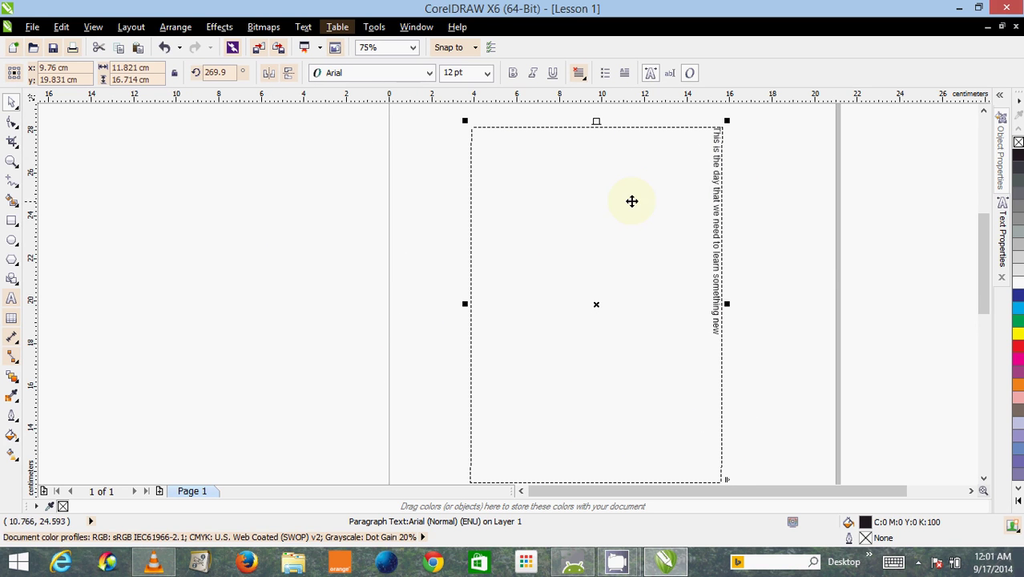
Toggle the rotated text frame between its resize handles and its rotation handles.
click(632, 201)
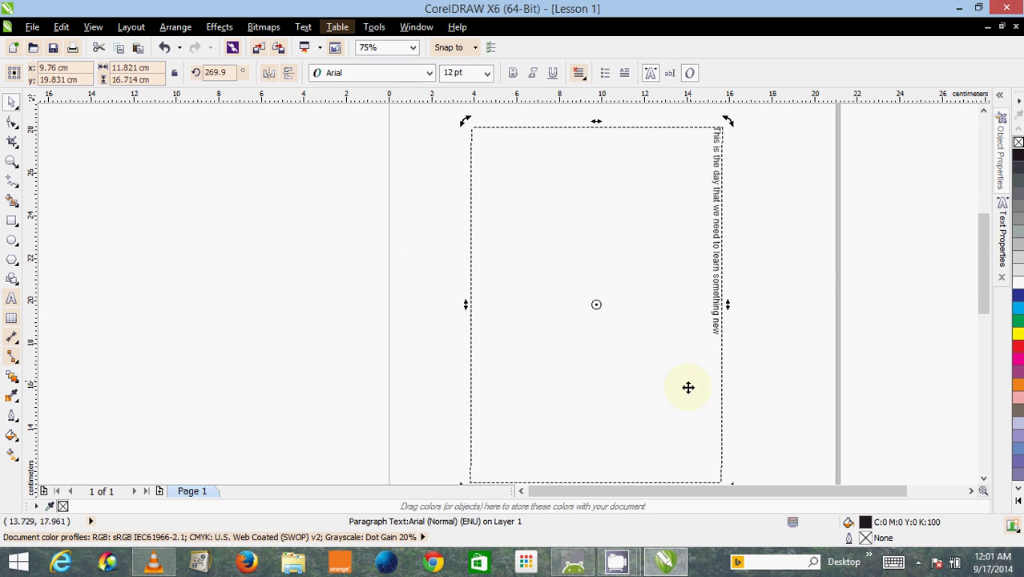
click(628, 447)
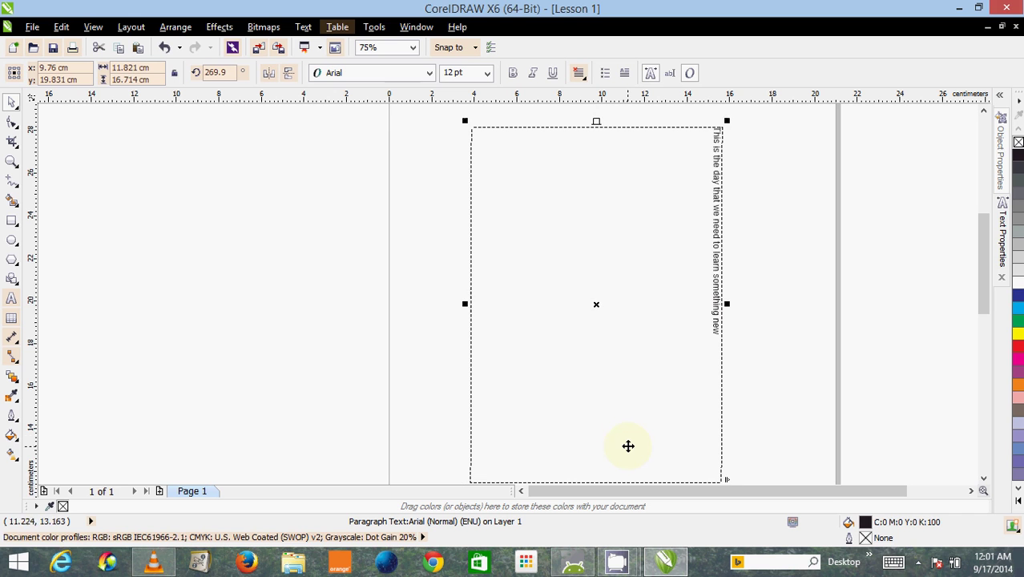
click(497, 148)
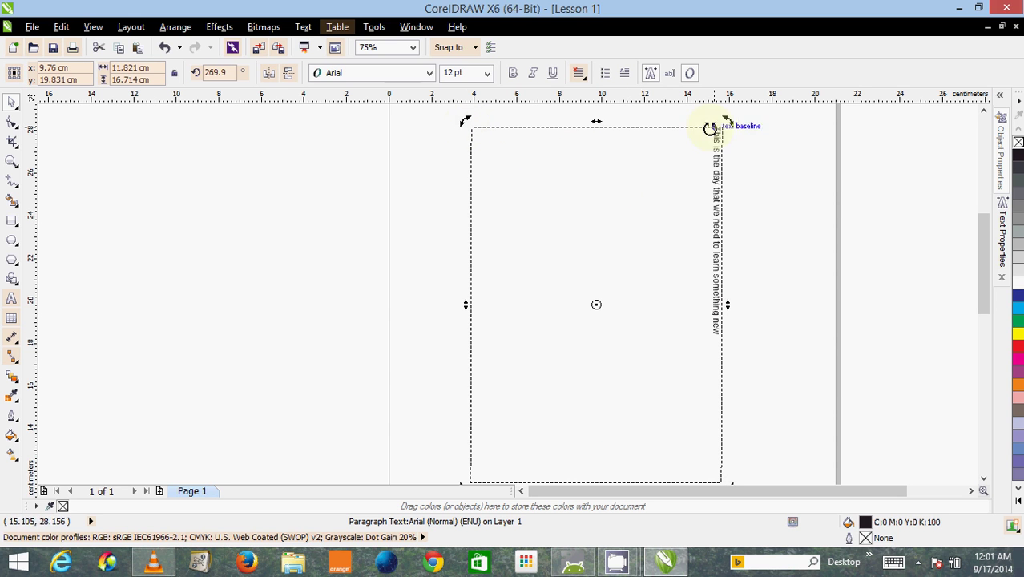
click(621, 199)
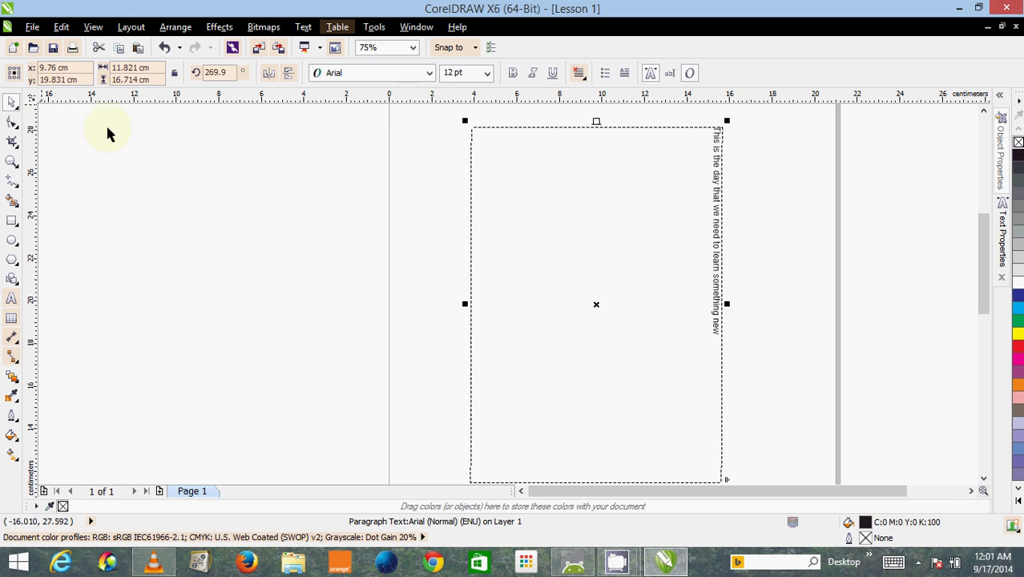
click(352, 208)
click(548, 201)
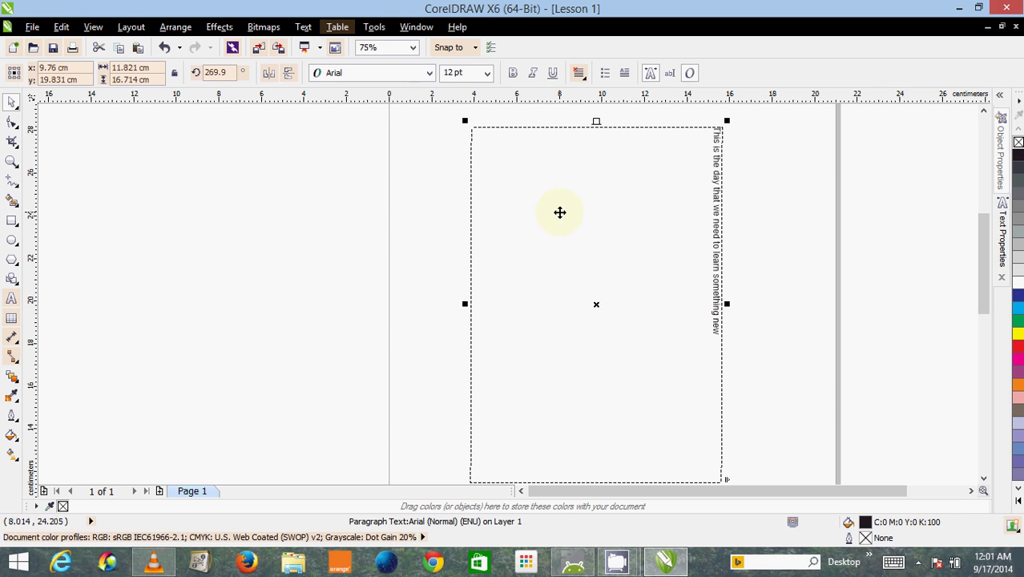
Set the rotation angle of the paragraph text frame to 0 degrees.
click(558, 212)
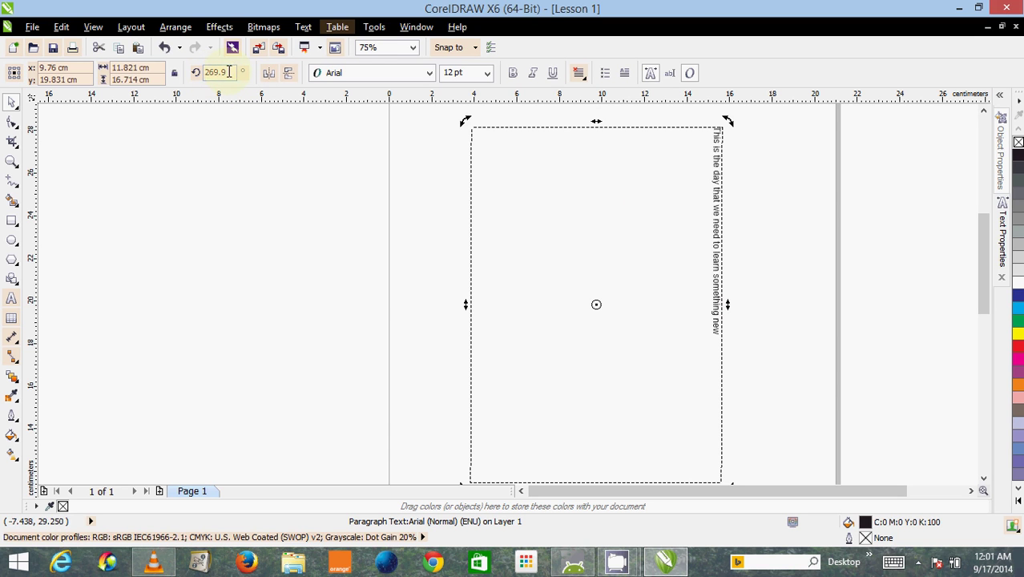
drag(229, 72, 171, 72)
text(0)
key(Return)
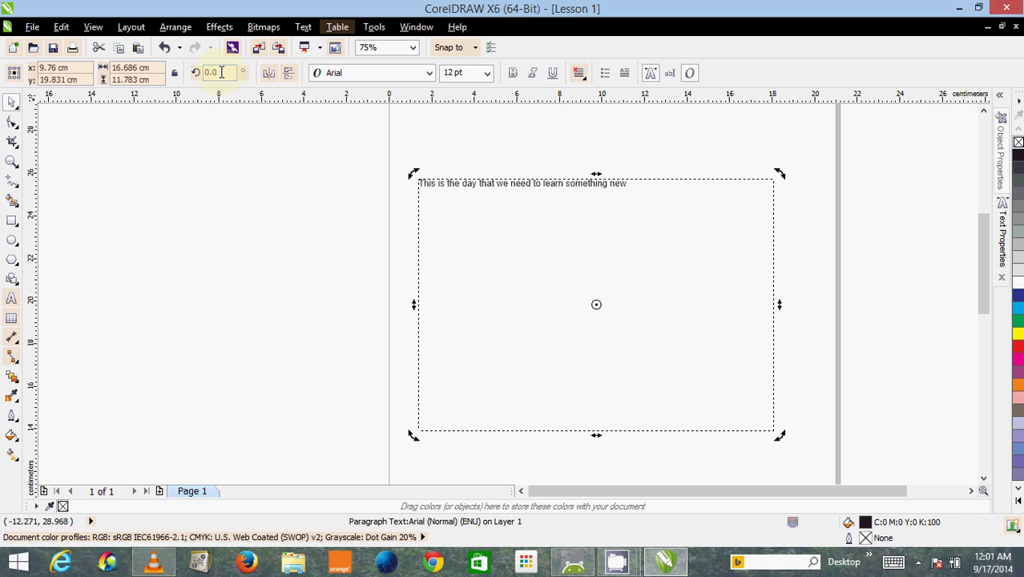
drag(221, 72, 190, 71)
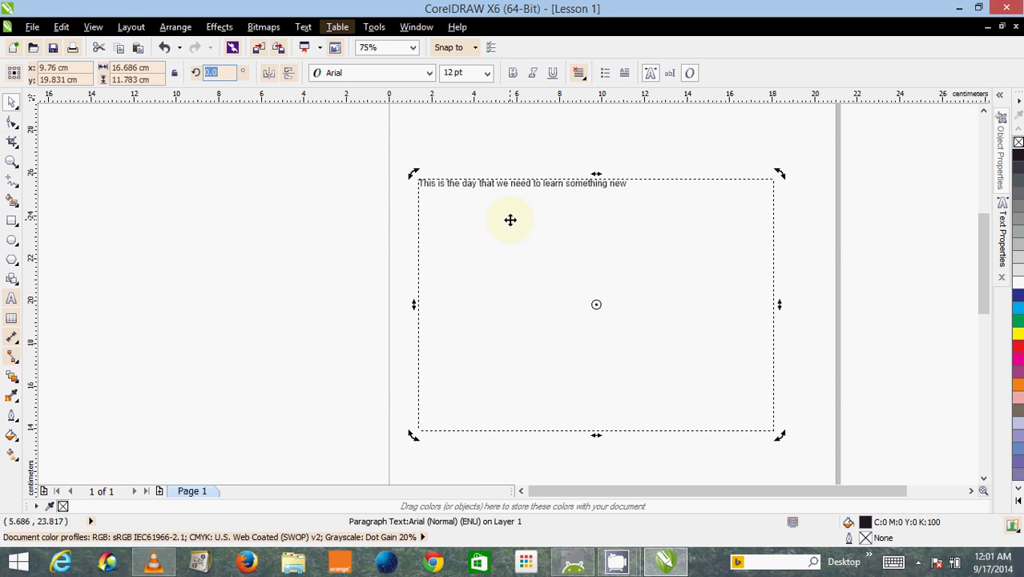
click(71, 125)
Convert the paragraph text to artistic text and move it slightly right and up on the page.
click(481, 184)
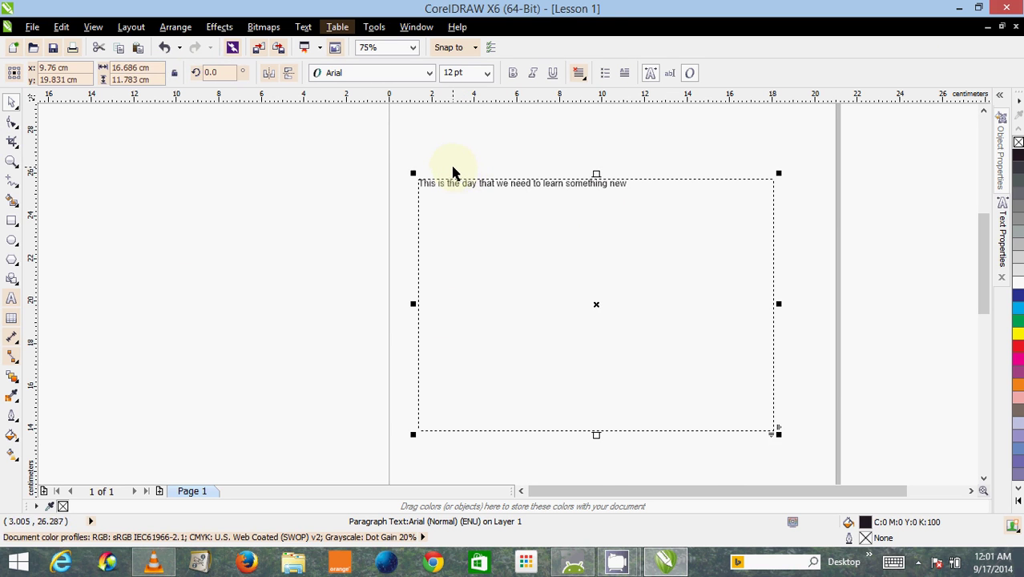
right_click(493, 182)
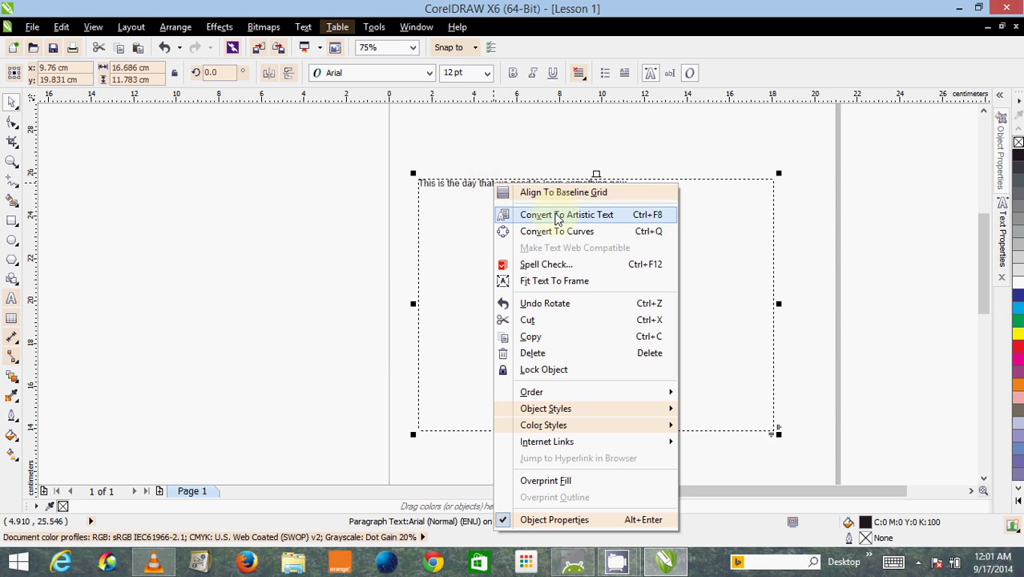
click(558, 215)
click(560, 226)
drag(549, 193, 583, 182)
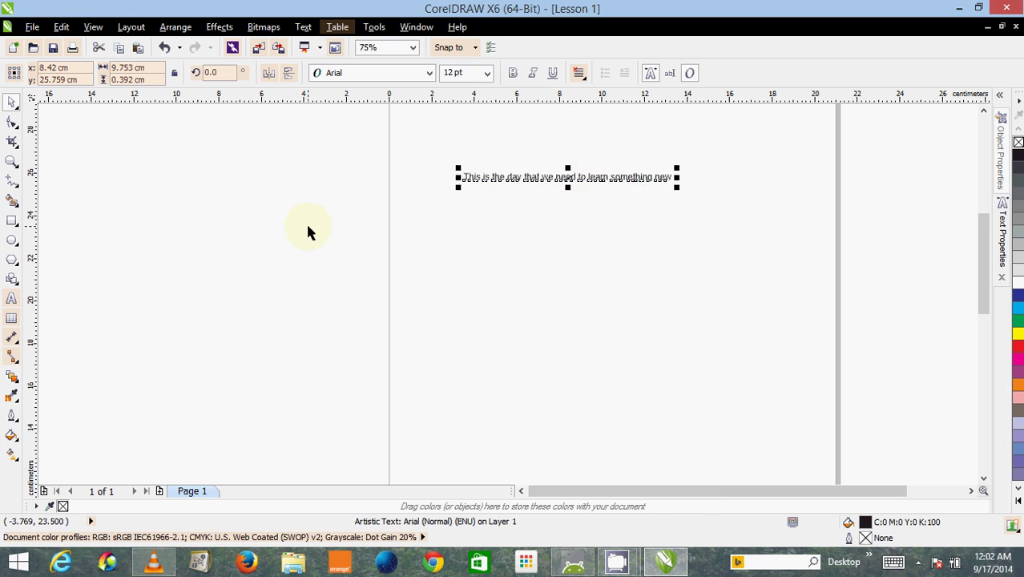
Convert the artistic text back to paragraph text and move it up to a vertical position of about 26.4 cm.
right_click(509, 178)
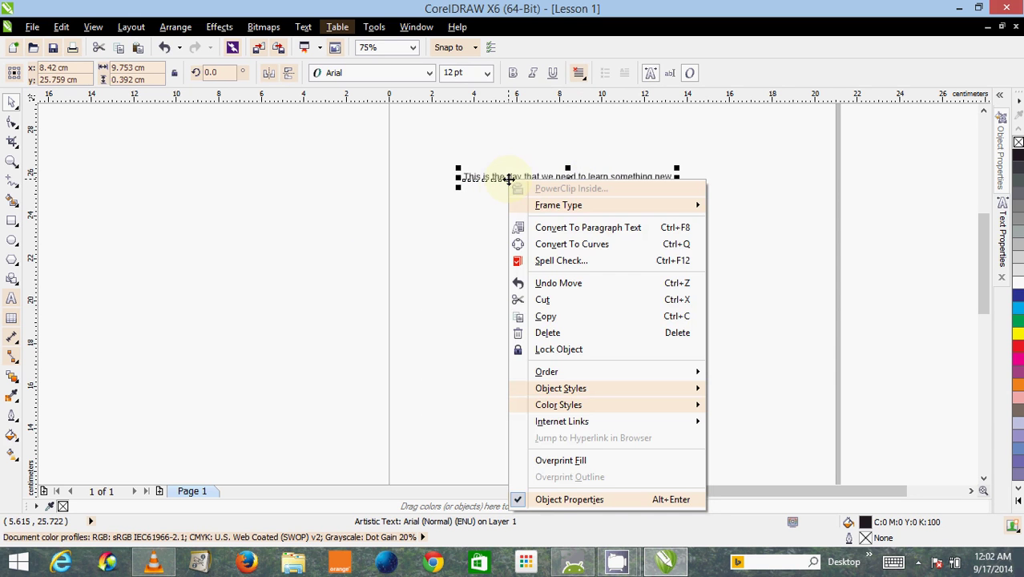
click(585, 230)
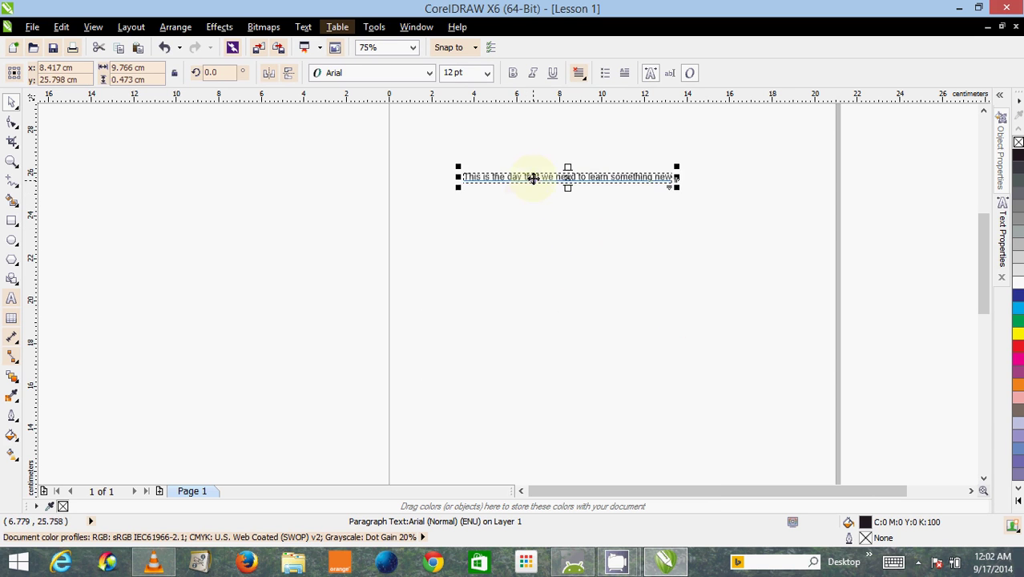
drag(533, 176, 561, 167)
click(615, 229)
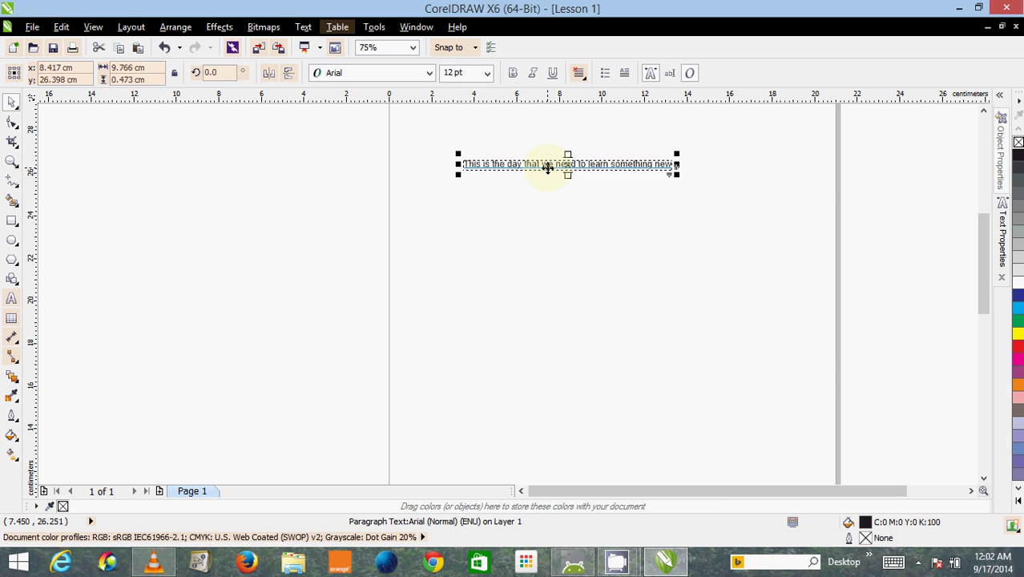
Convert the text line to artistic text once more, and return it to paragraph text.
right_click(548, 168)
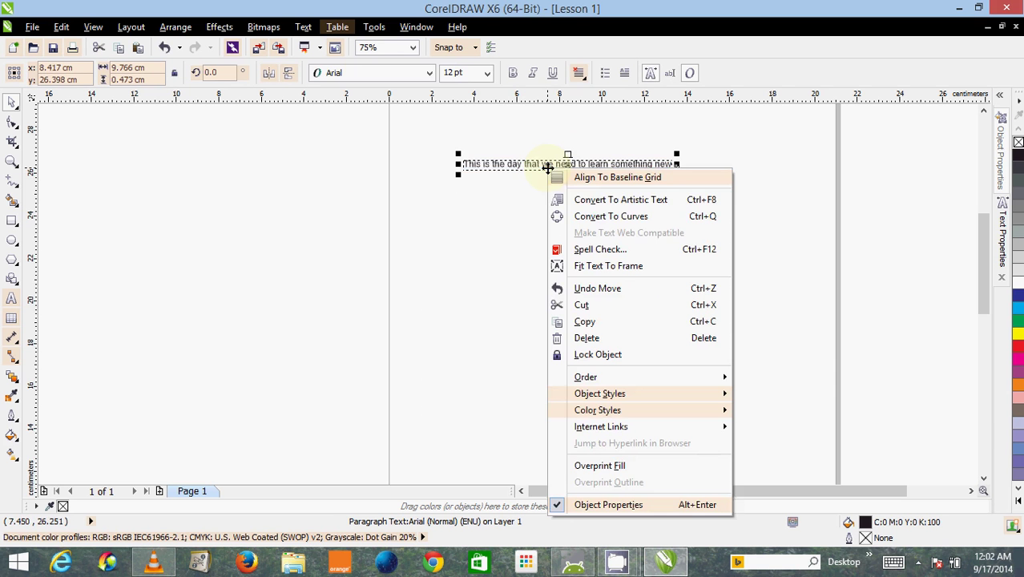
click(622, 204)
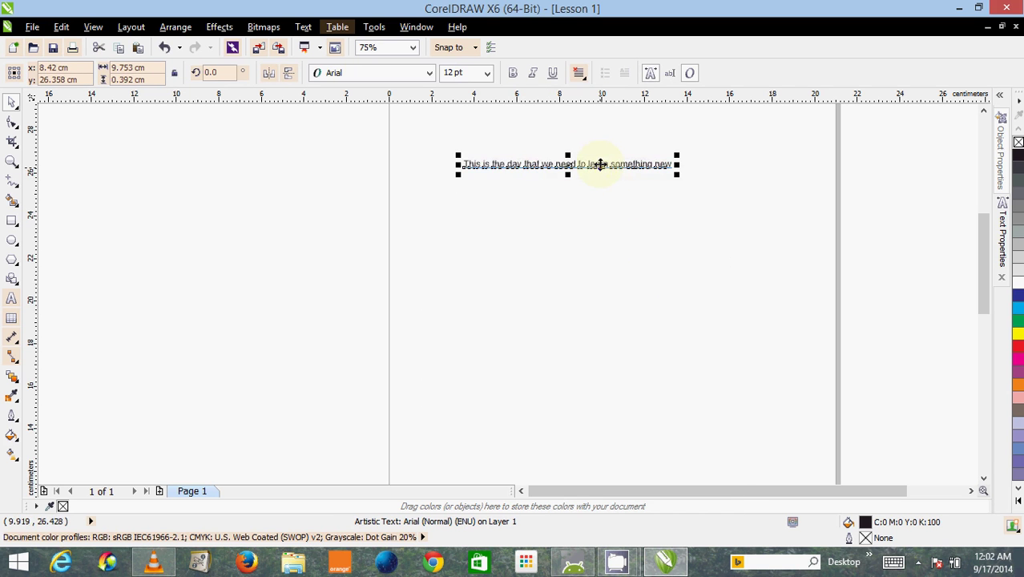
right_click(600, 164)
click(695, 217)
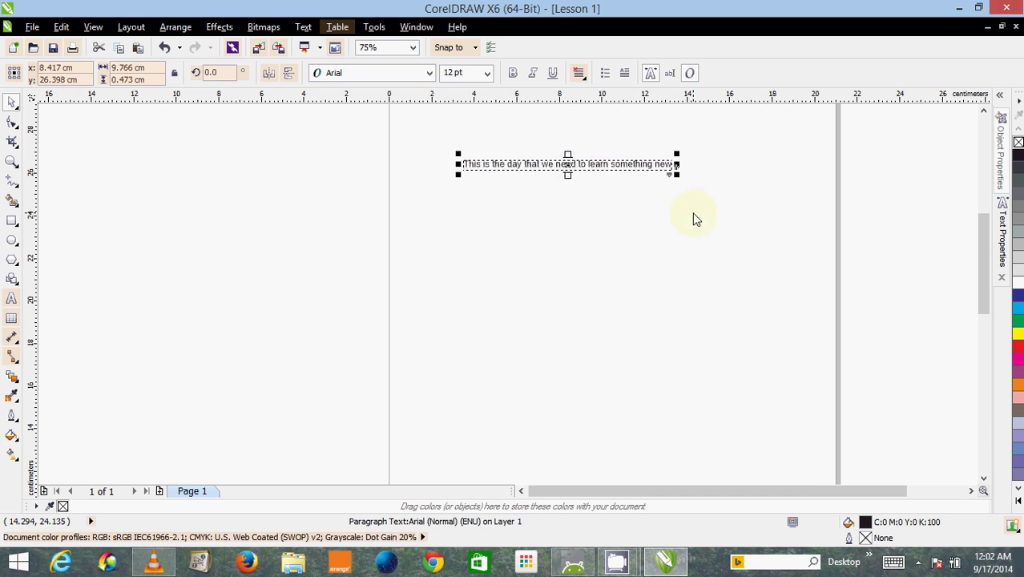
Enlarge the paragraph text frame from its lower and side handles to about 14.5 cm wide and 5.5 cm high.
drag(568, 175, 567, 282)
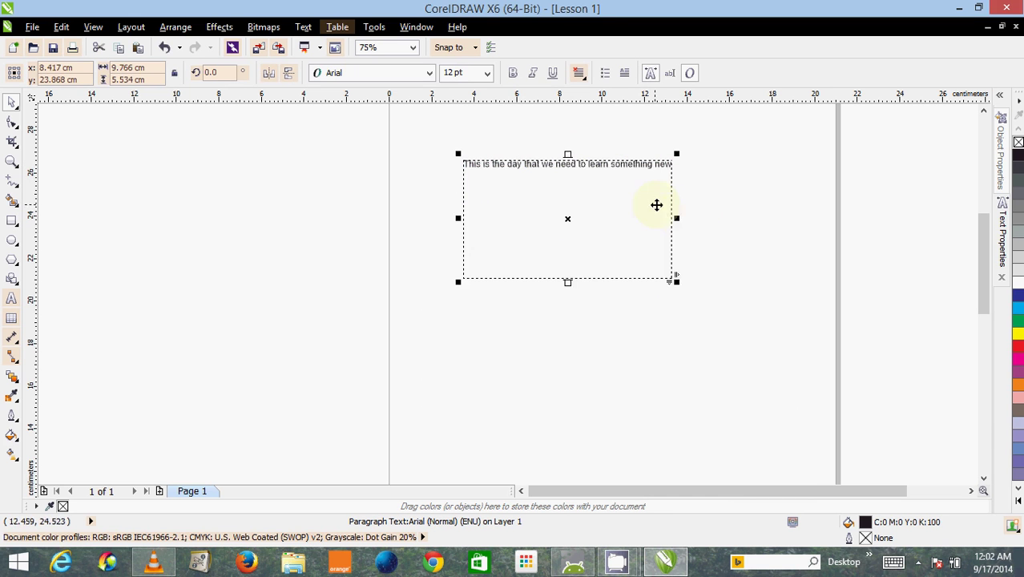
drag(677, 218, 754, 219)
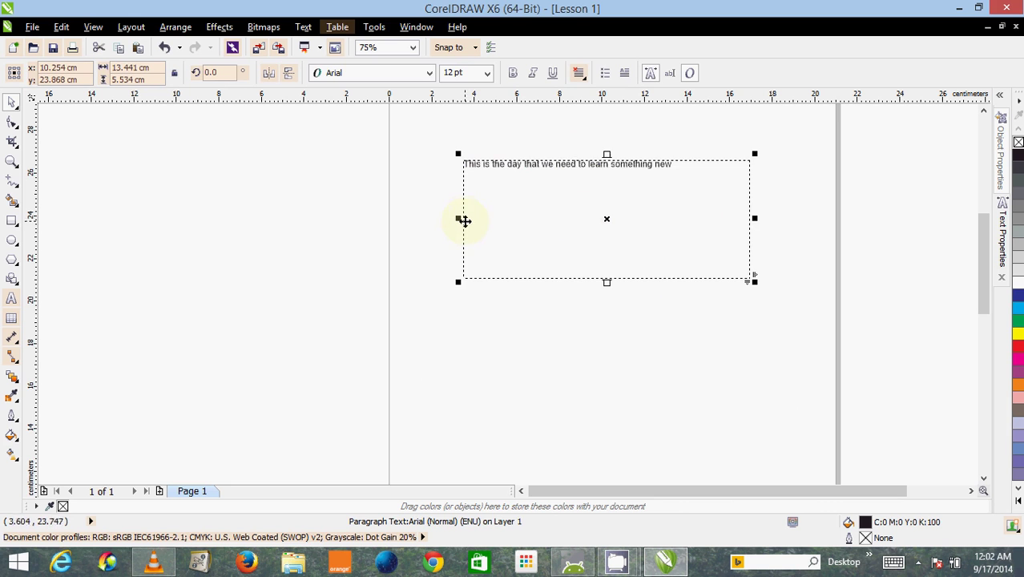
drag(458, 218, 437, 215)
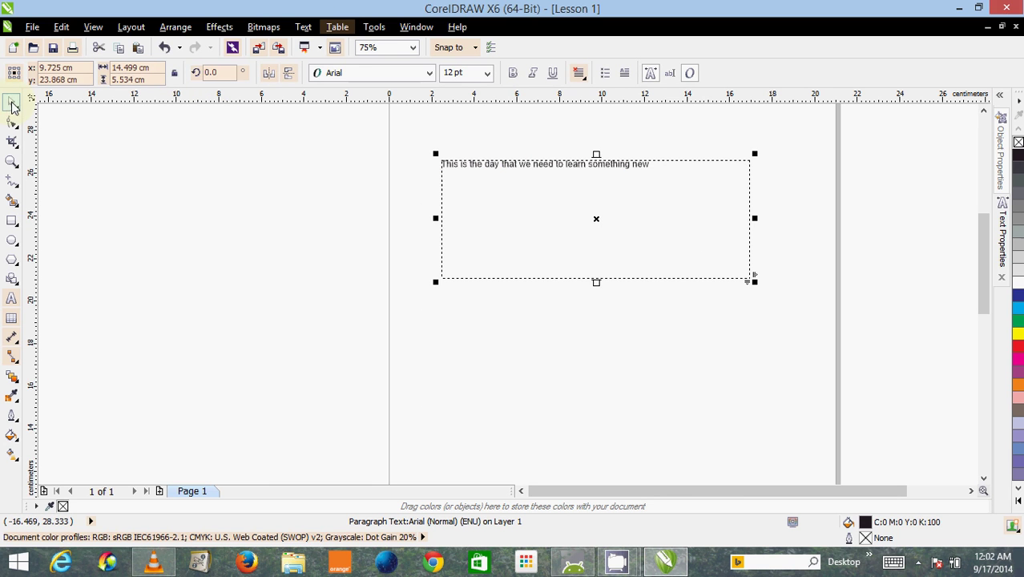
Deselect the paragraph text frame and select it again with the Pick tool.
click(178, 197)
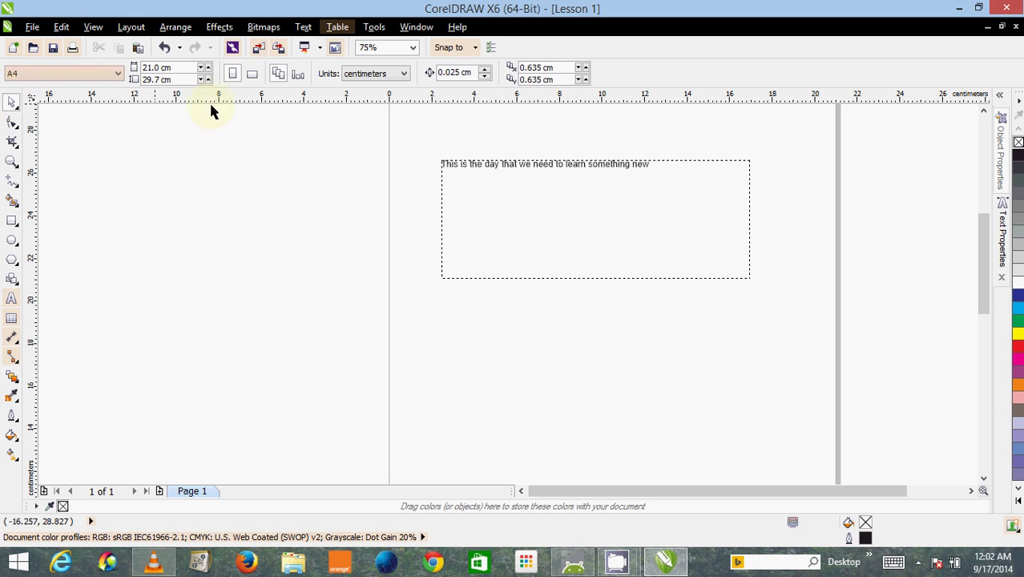
click(513, 170)
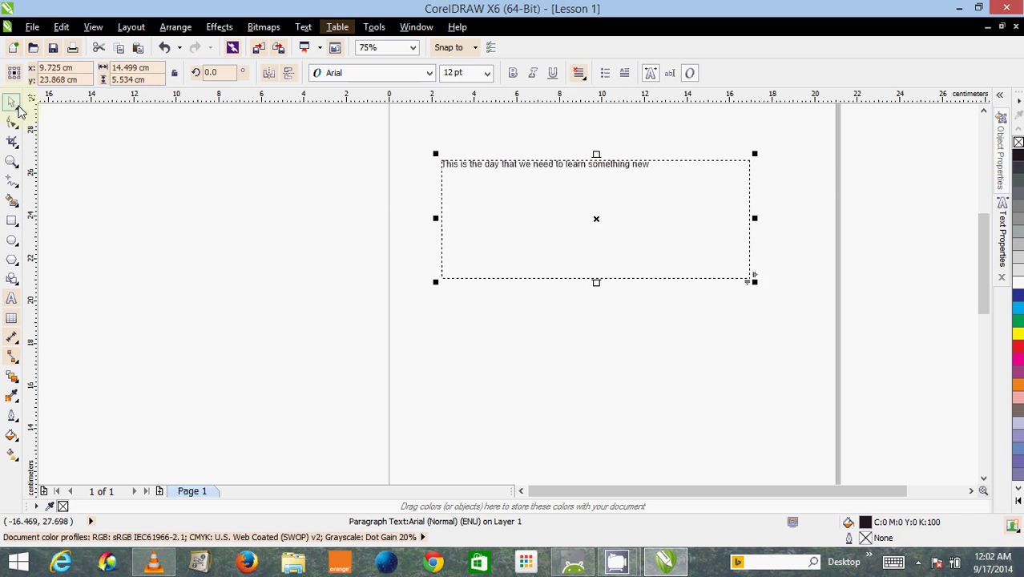
click(13, 102)
click(497, 163)
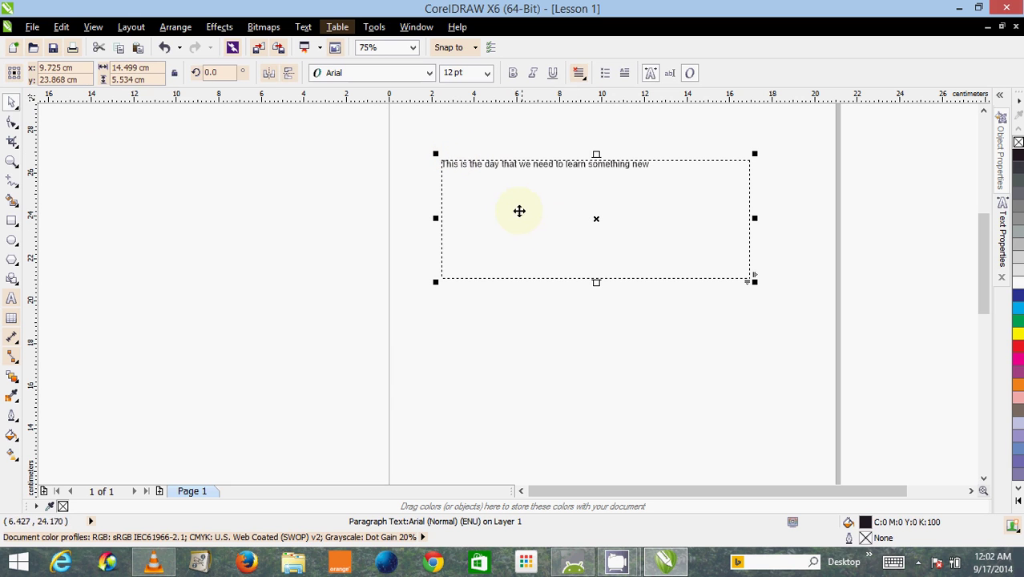
Switch to the Freehand Pick tool and try it on the paragraph text frame.
click(18, 113)
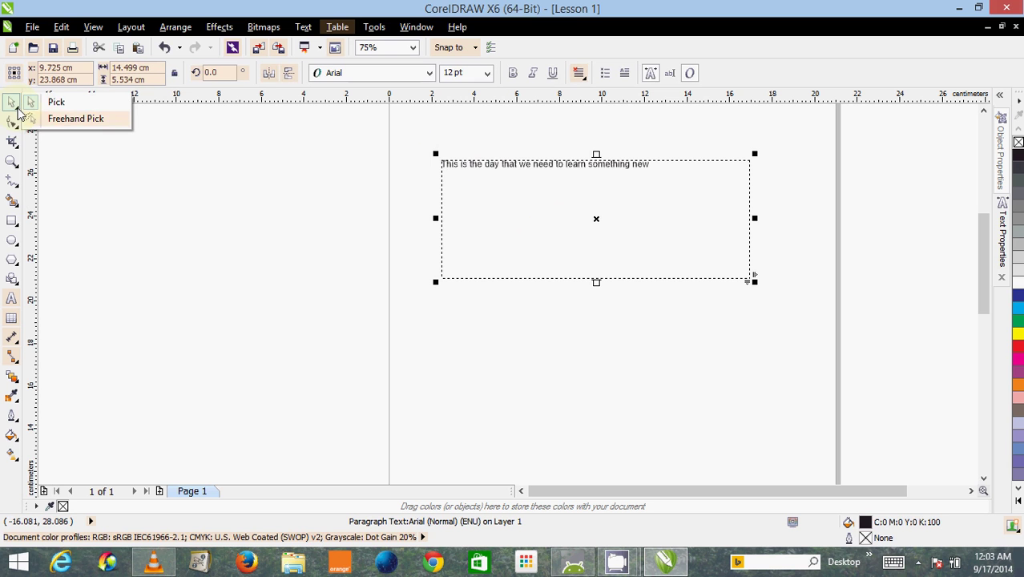
click(63, 126)
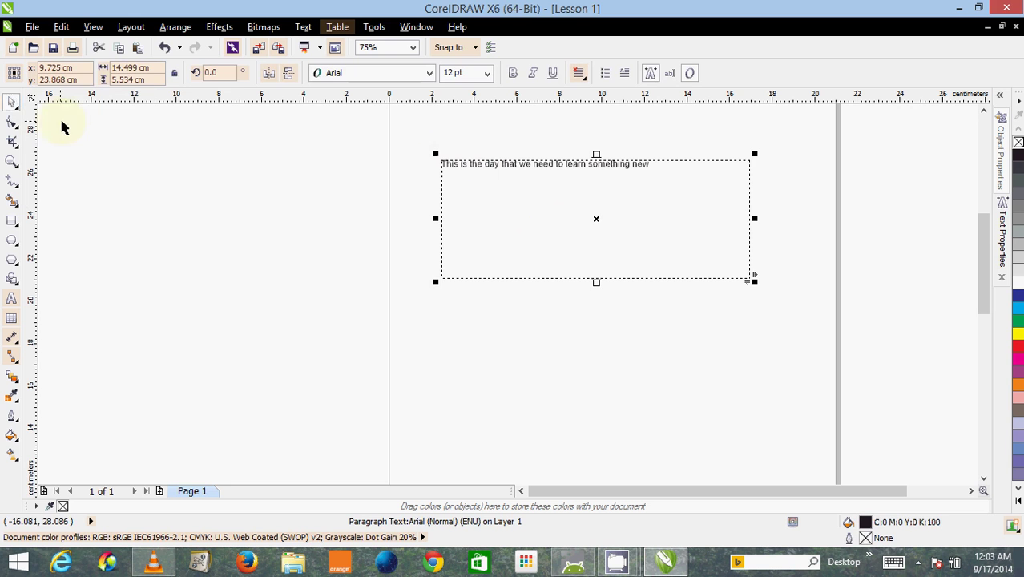
click(472, 208)
click(422, 276)
click(493, 227)
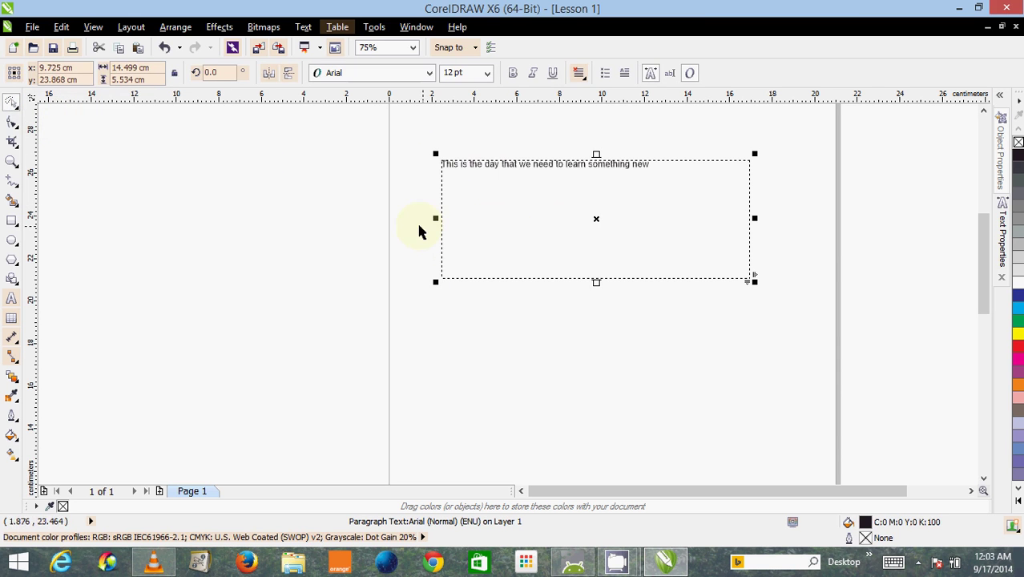
click(17, 130)
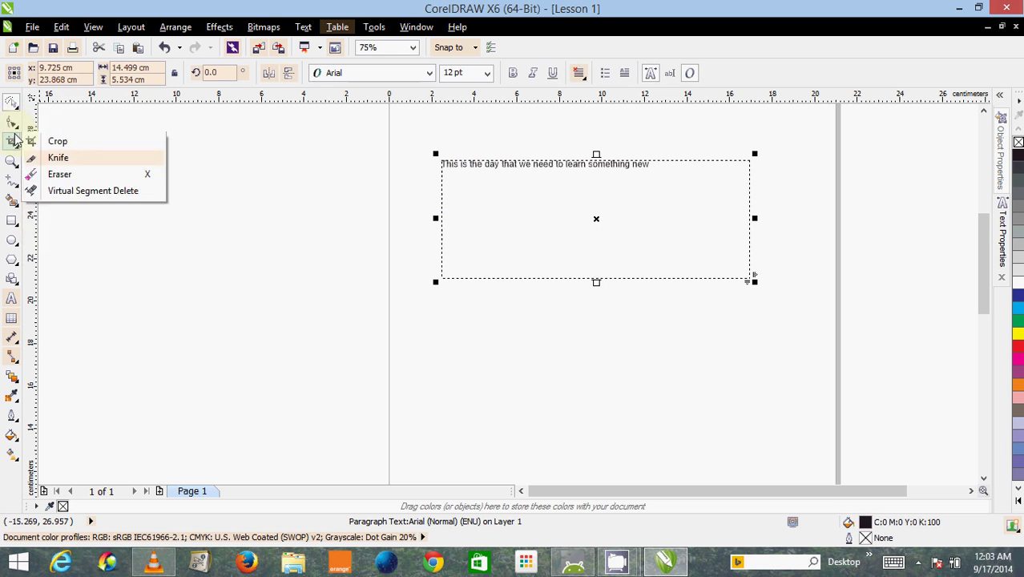
mouse_move(15, 107)
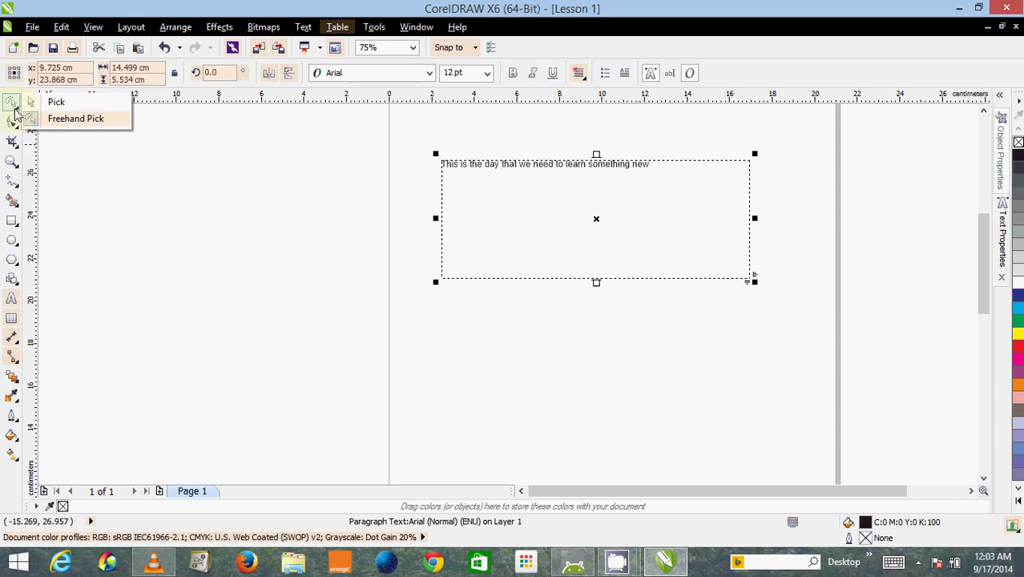
mouse_move(18, 129)
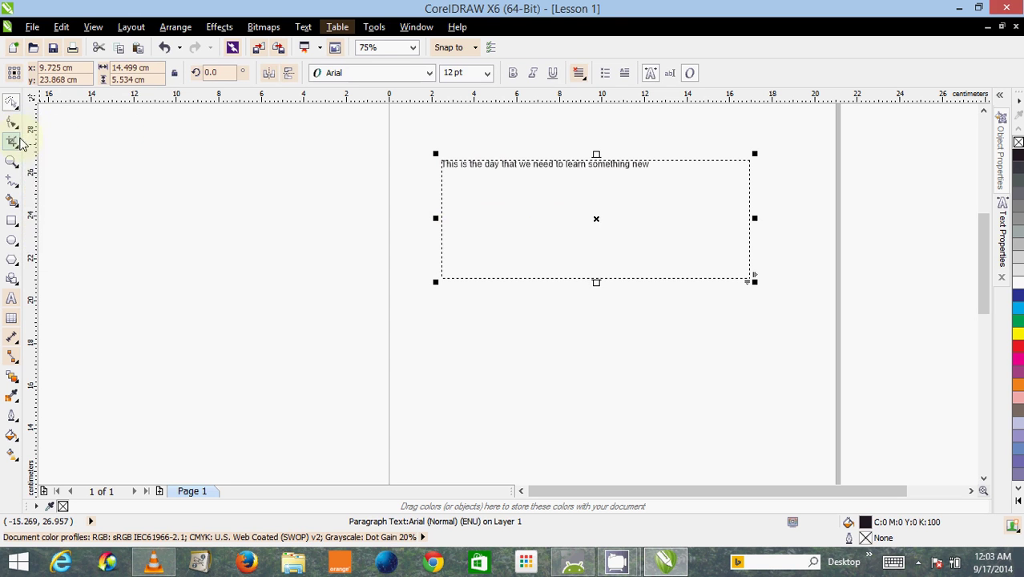
Inspect the paragraph text with the Shape tool, return to the Pick tool and deselect the frame.
click(48, 122)
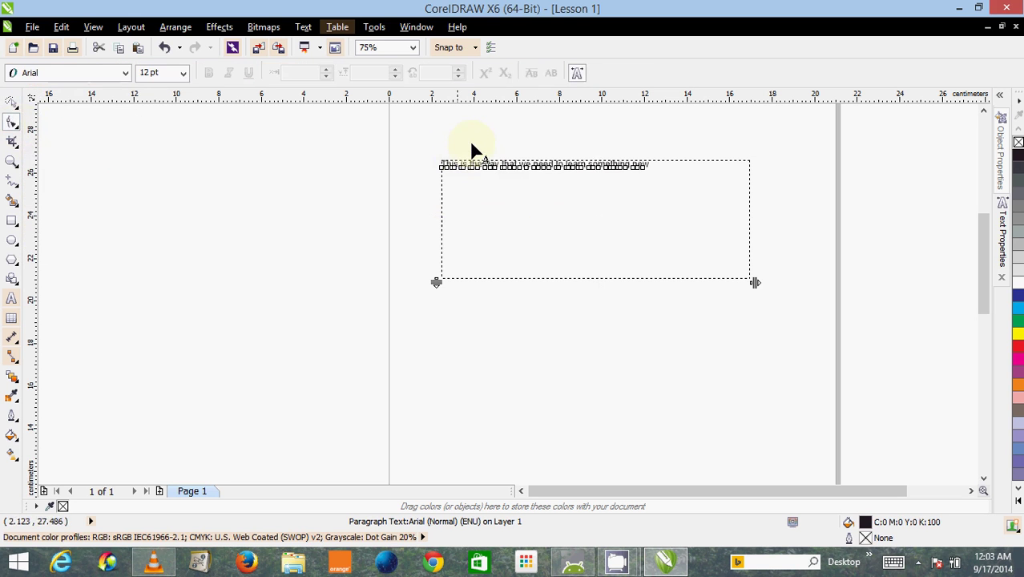
click(13, 105)
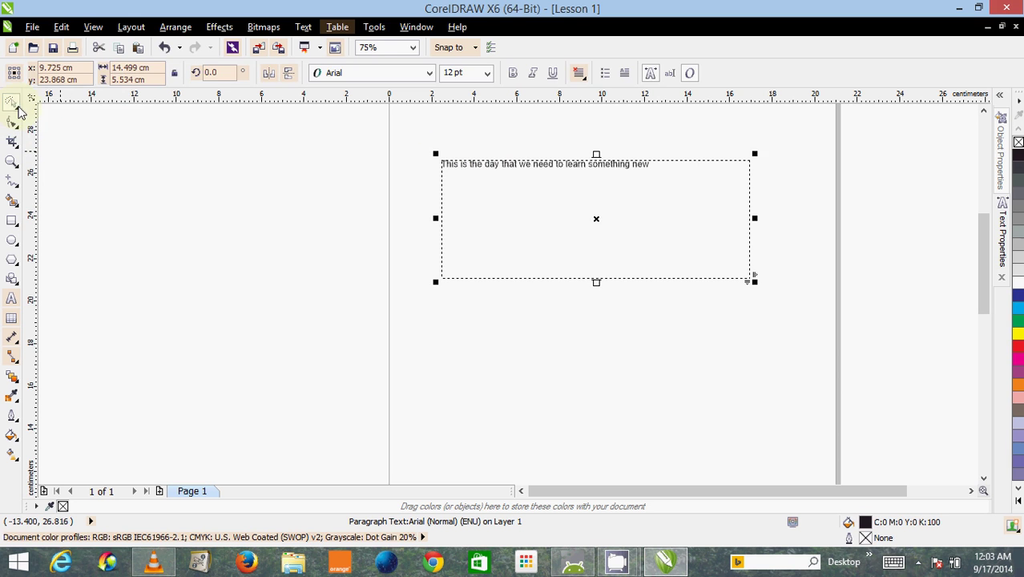
click(44, 102)
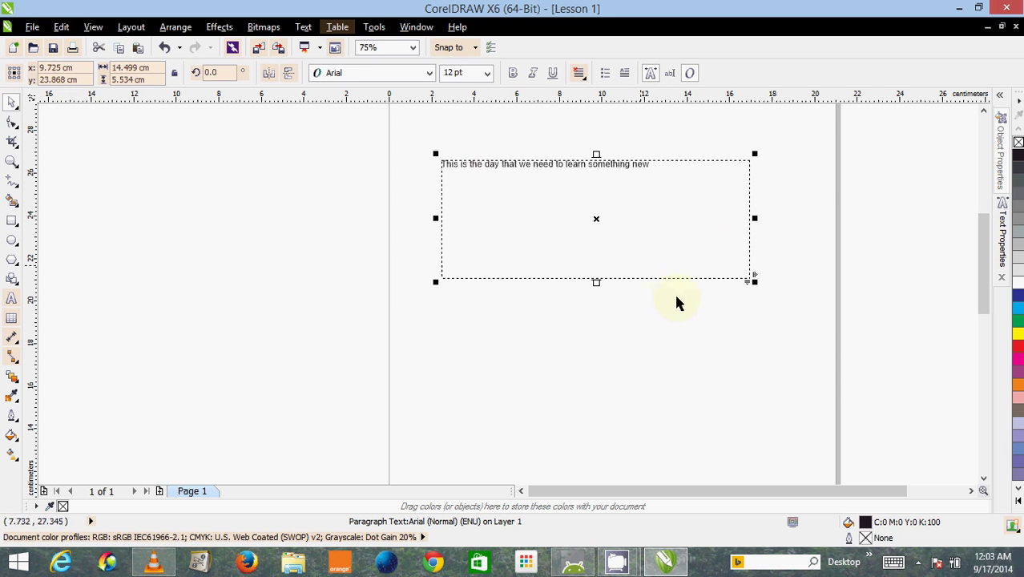
click(796, 287)
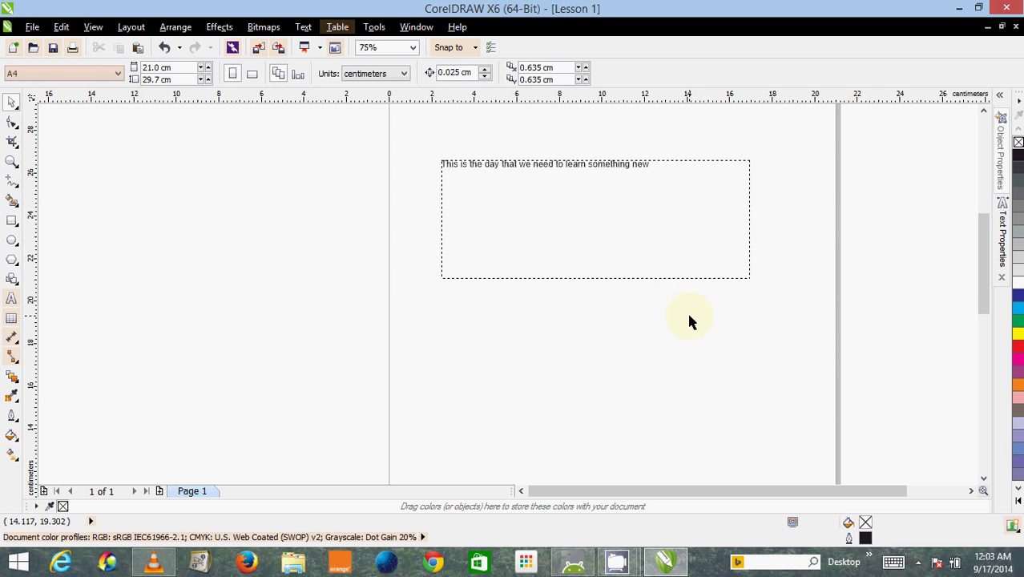
scroll(690, 321, up, 1)
scroll(689, 321, down, 1)
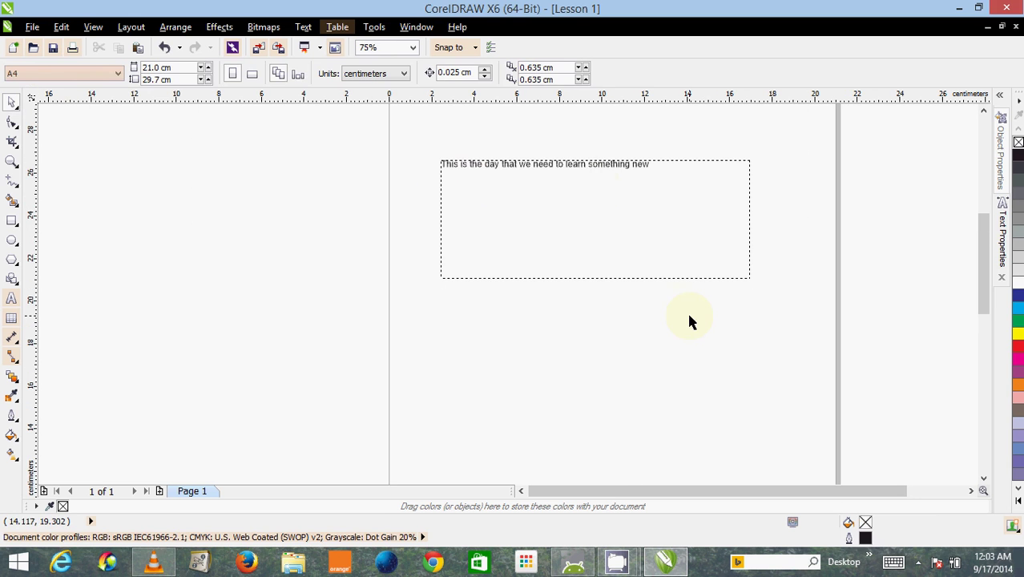
Delete the paragraph text frame from the page.
click(577, 165)
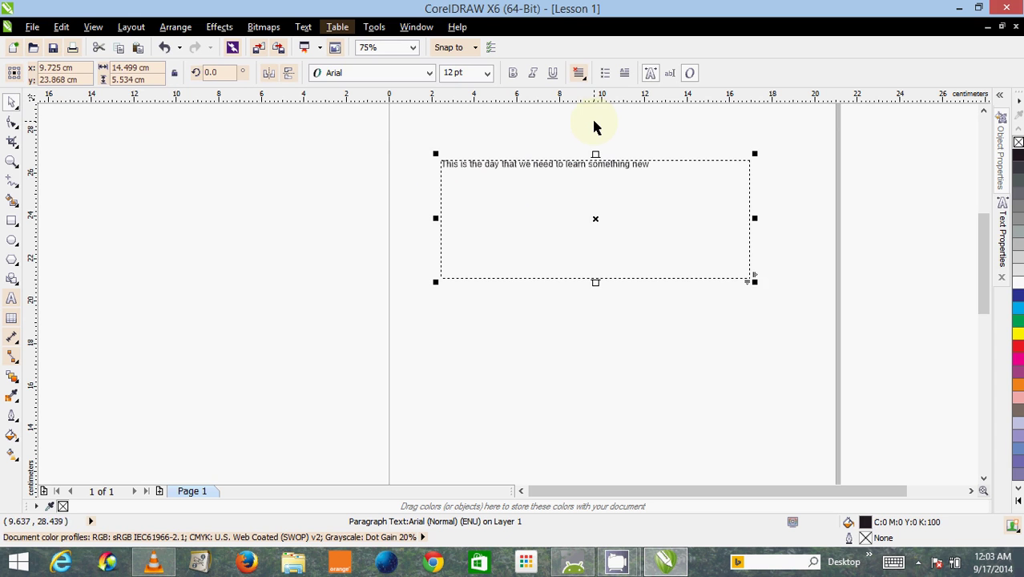
key(shift+F2)
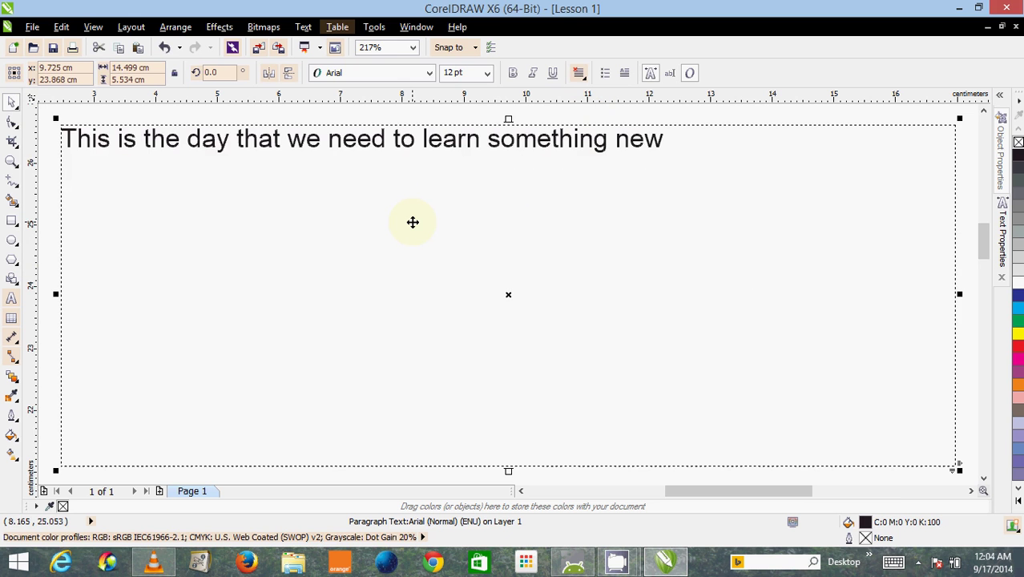
scroll(413, 222, down, 3)
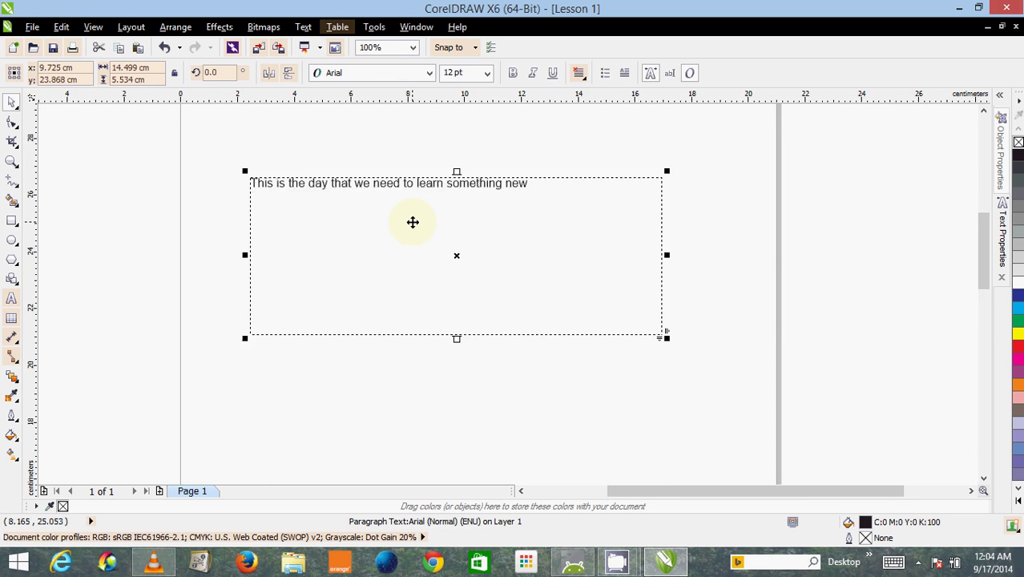
scroll(413, 222, down, 3)
drag(407, 222, 414, 247)
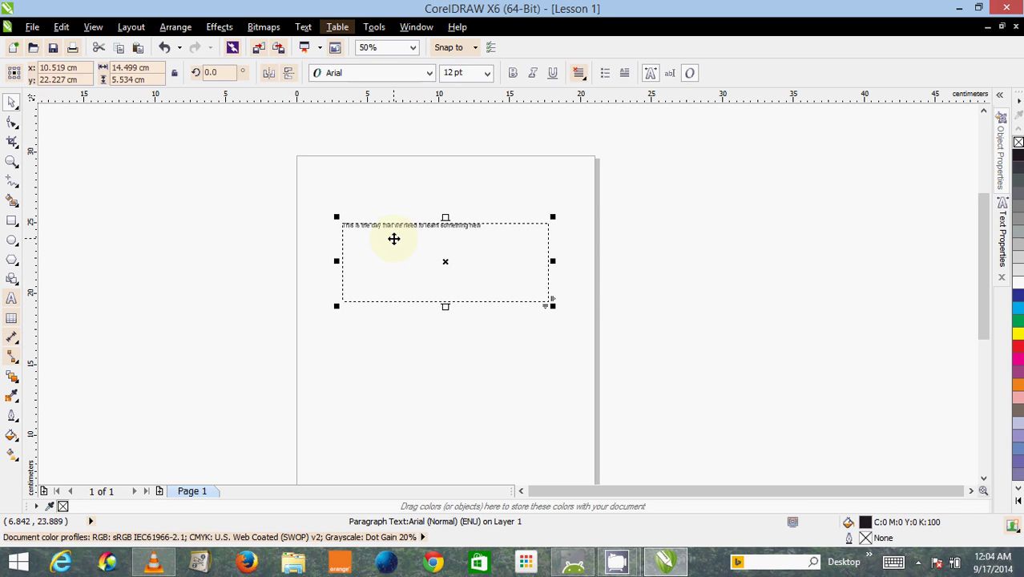
key(Delete)
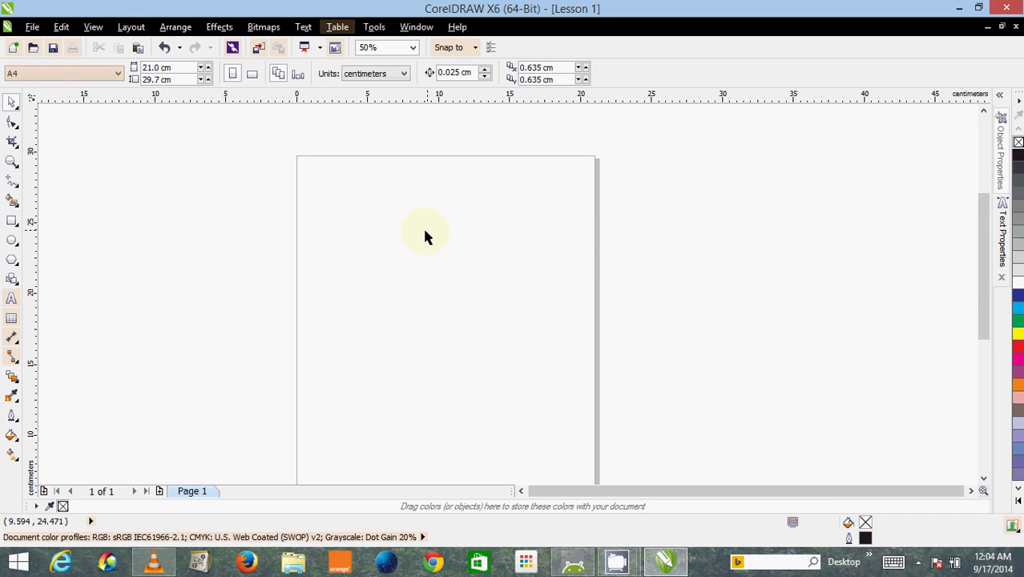
Draw a rectangle about 12.1 cm wide and 7.7 cm high on the upper part of the page.
click(12, 221)
mouse_move(353, 185)
mouse_down()
mouse_move(445, 269)
mouse_move(525, 295)
mouse_up()
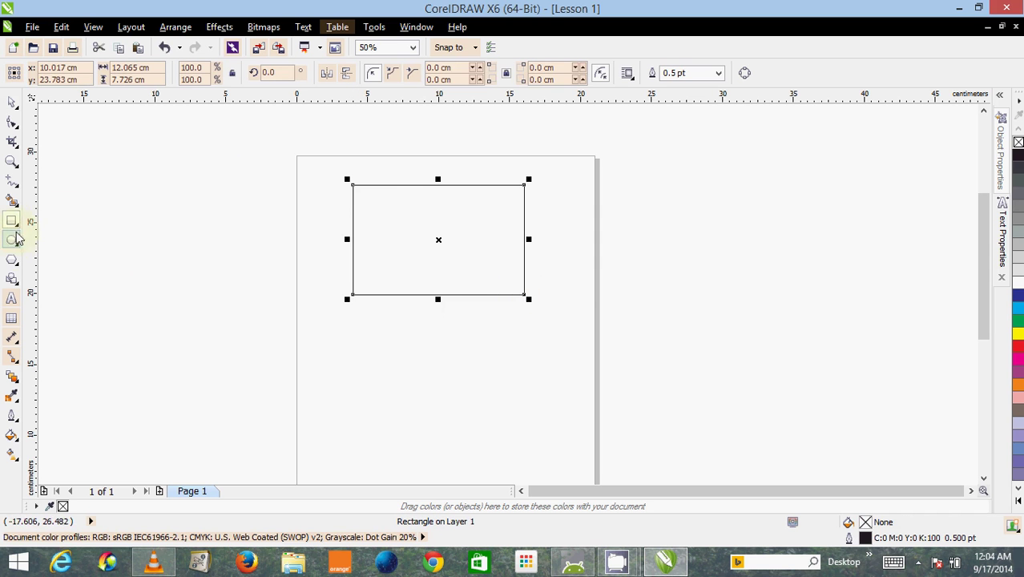
click(12, 103)
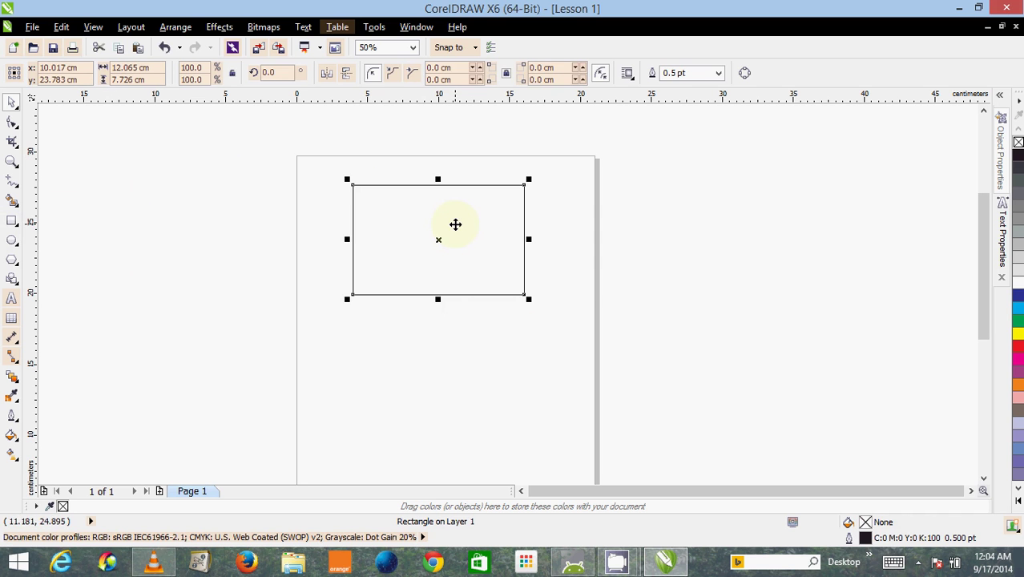
Set the rectangle's size to 8.5 cm wide and 5 cm high, and reselect it.
click(379, 225)
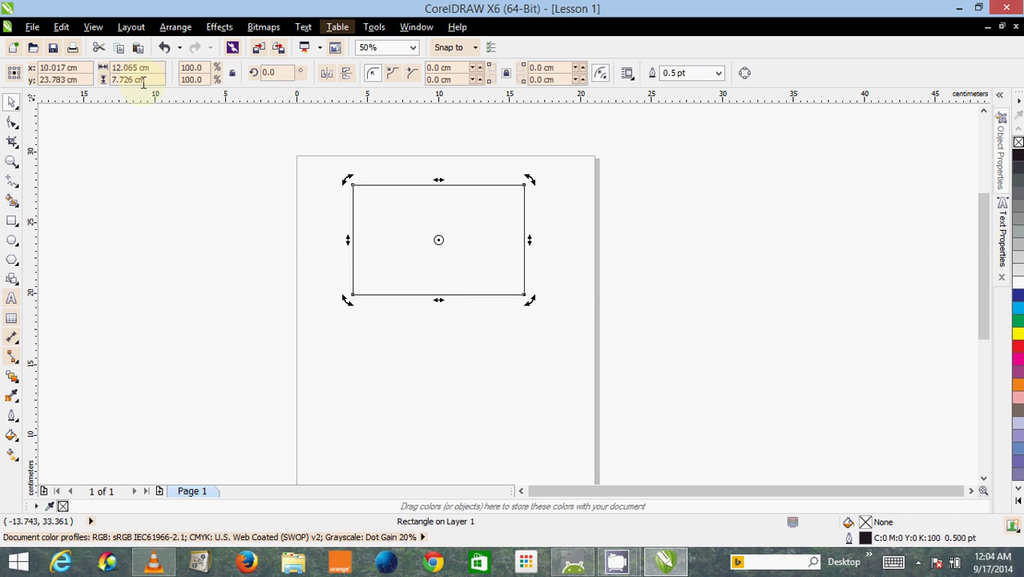
drag(157, 69, 110, 66)
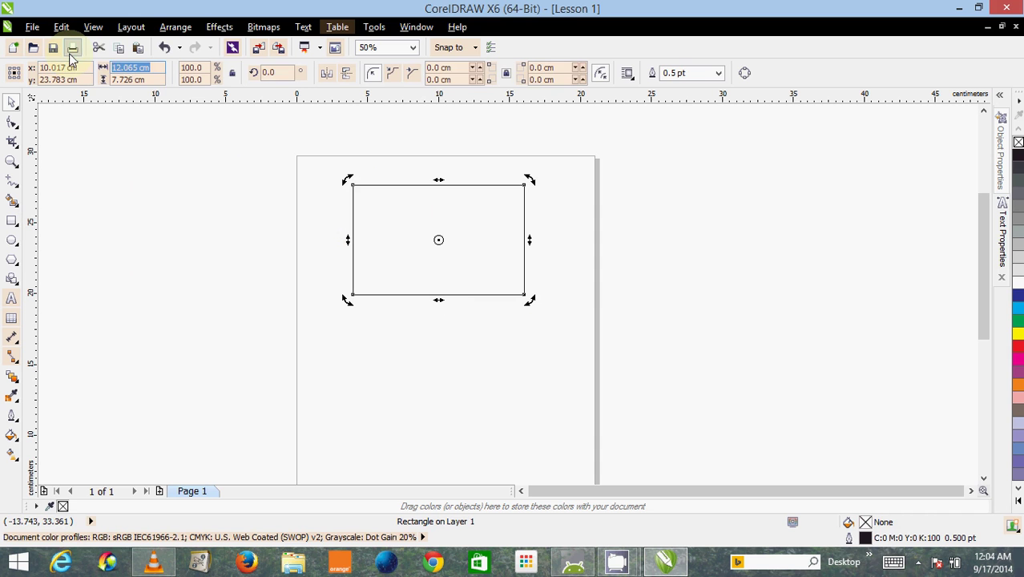
text(8.5)
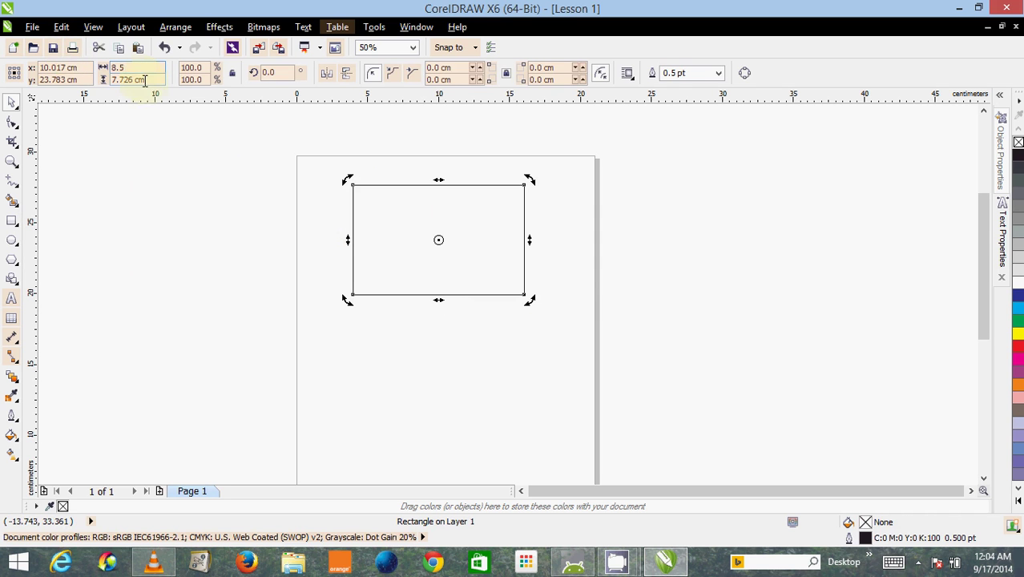
key(Tab)
text(5)
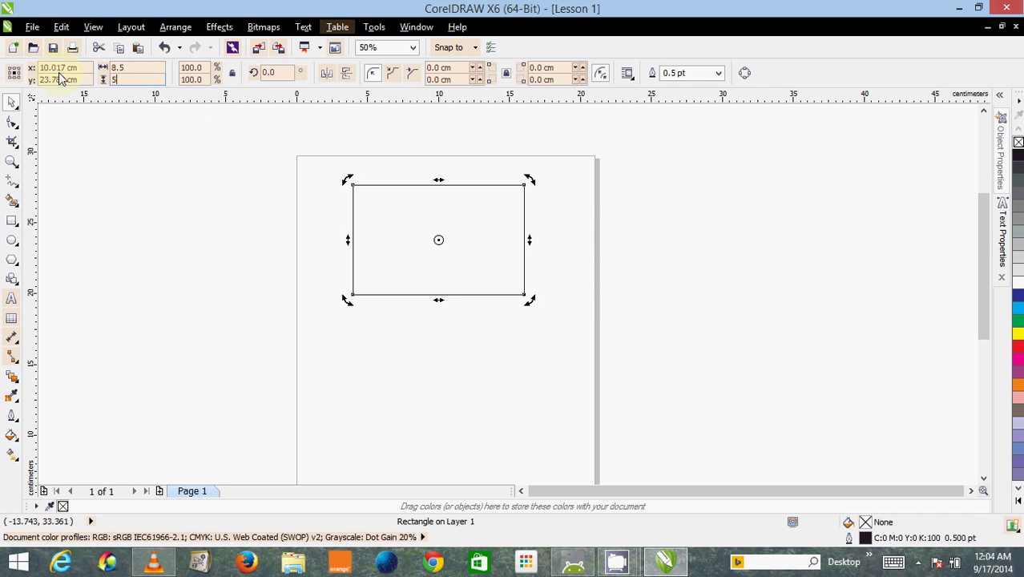
key(Return)
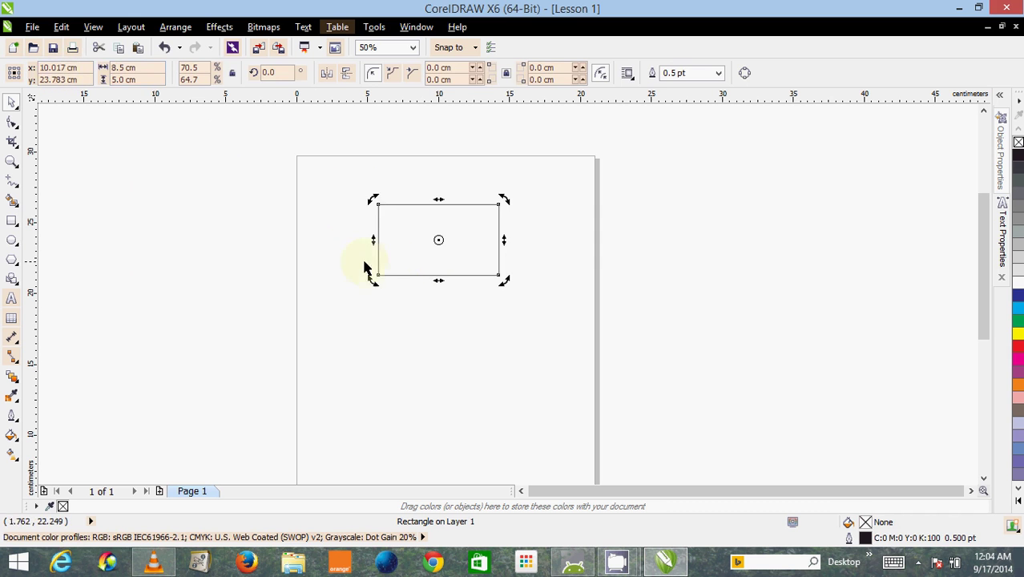
click(322, 255)
click(416, 253)
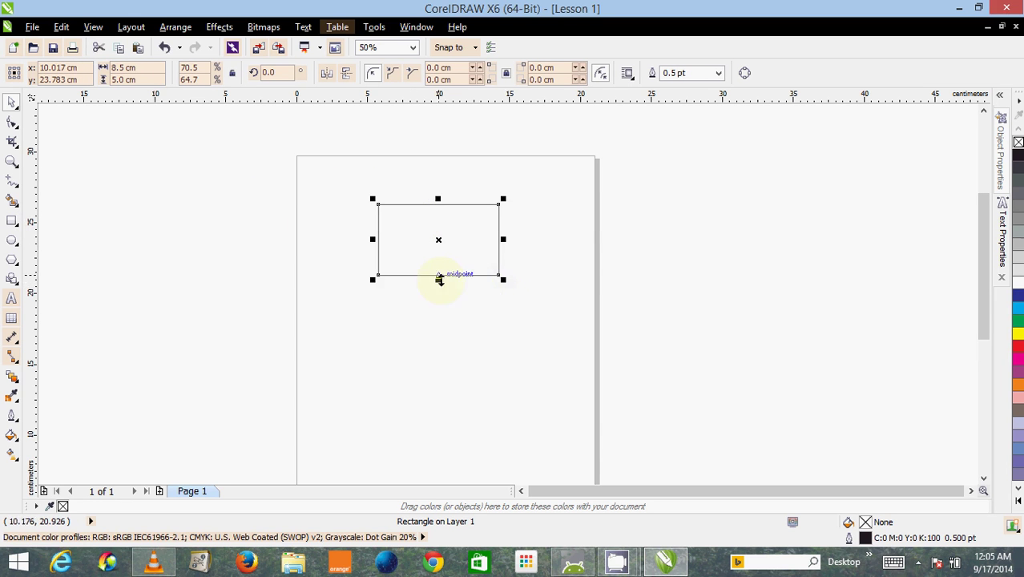
Add the artistic text line "Kavenacc Digital Solutions" near the upper edge of the rectangle.
key(shift+F2)
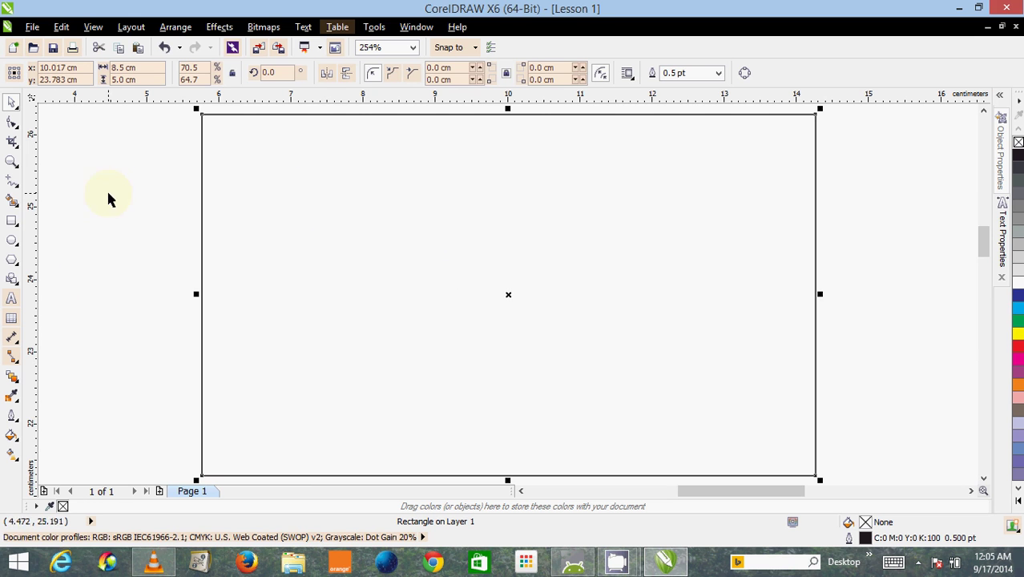
click(12, 299)
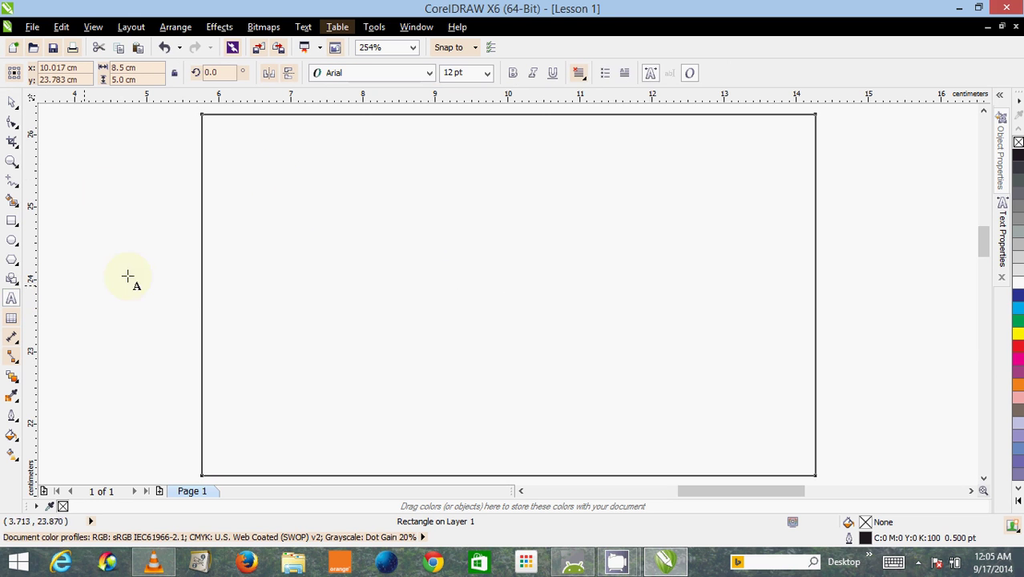
click(252, 161)
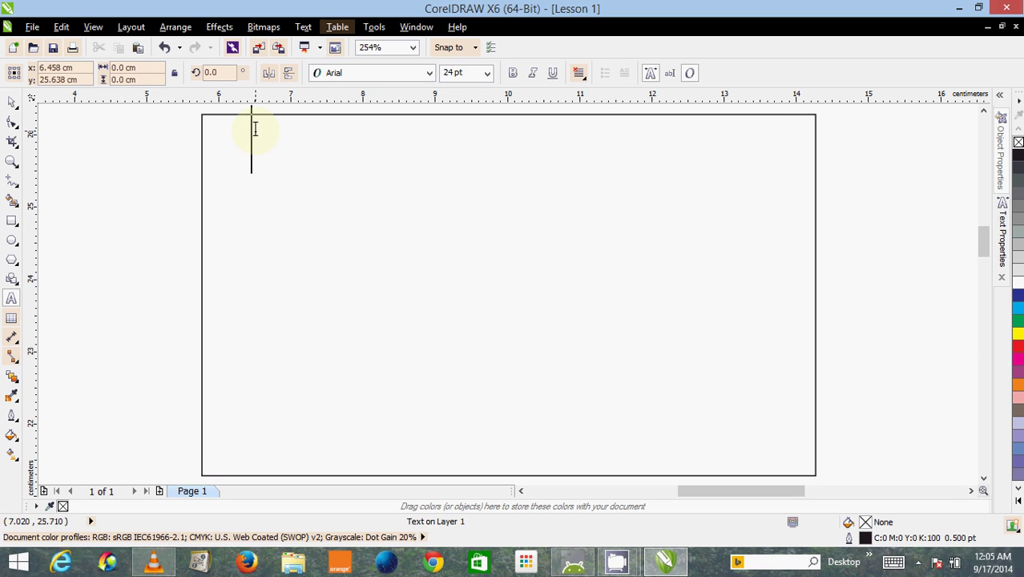
text(Kave)
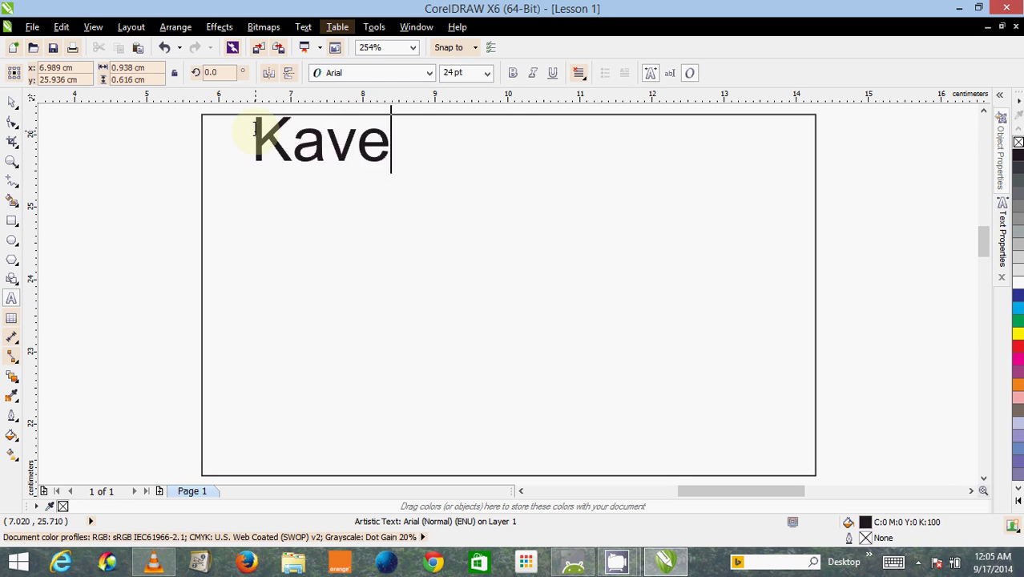
text(nacc Di)
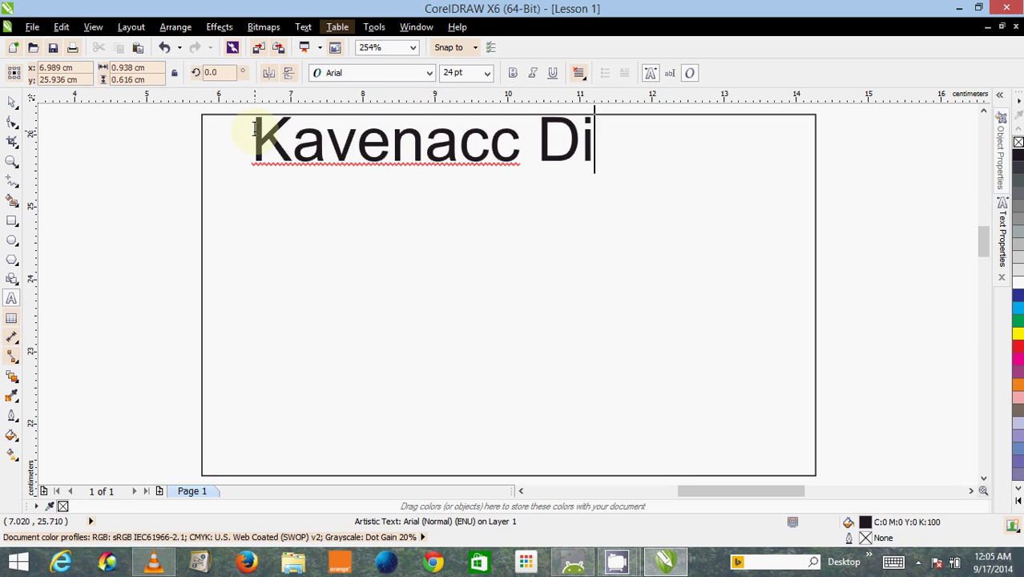
text(gital Sol)
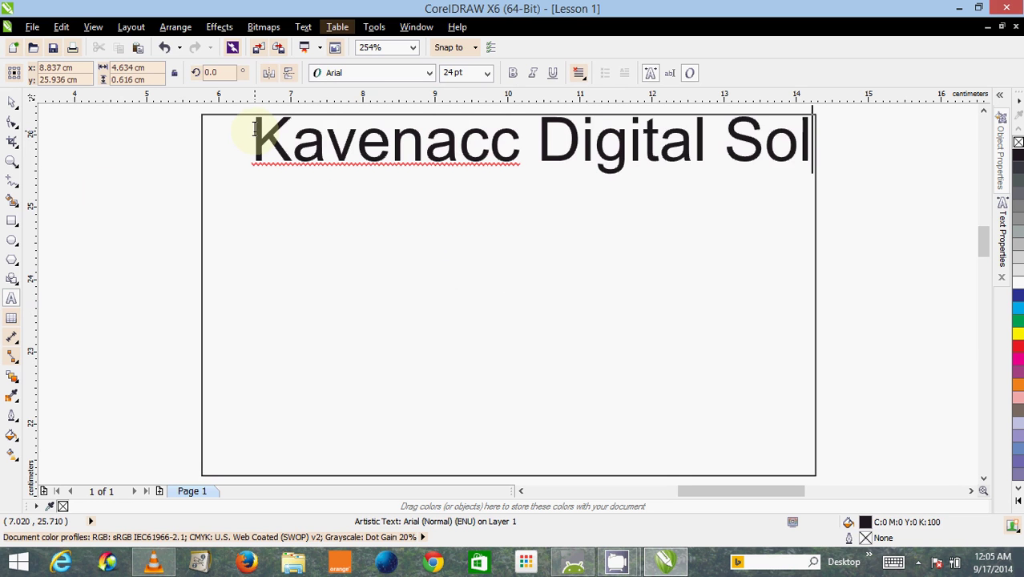
text(utions)
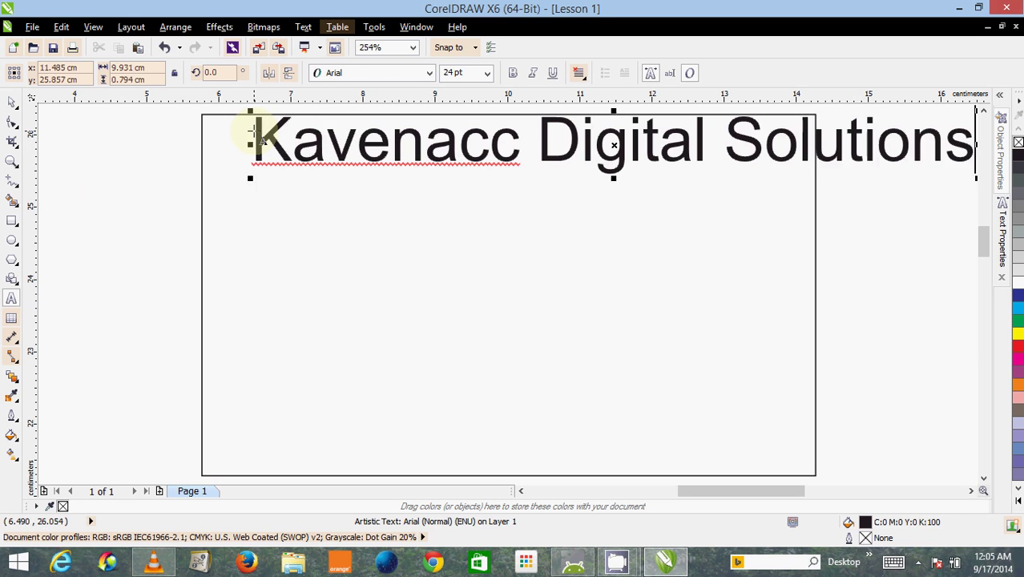
Set the text line's font size to 12 pt and move it inside the rectangle, roughly centred near its upper edge.
click(12, 104)
drag(613, 148, 517, 190)
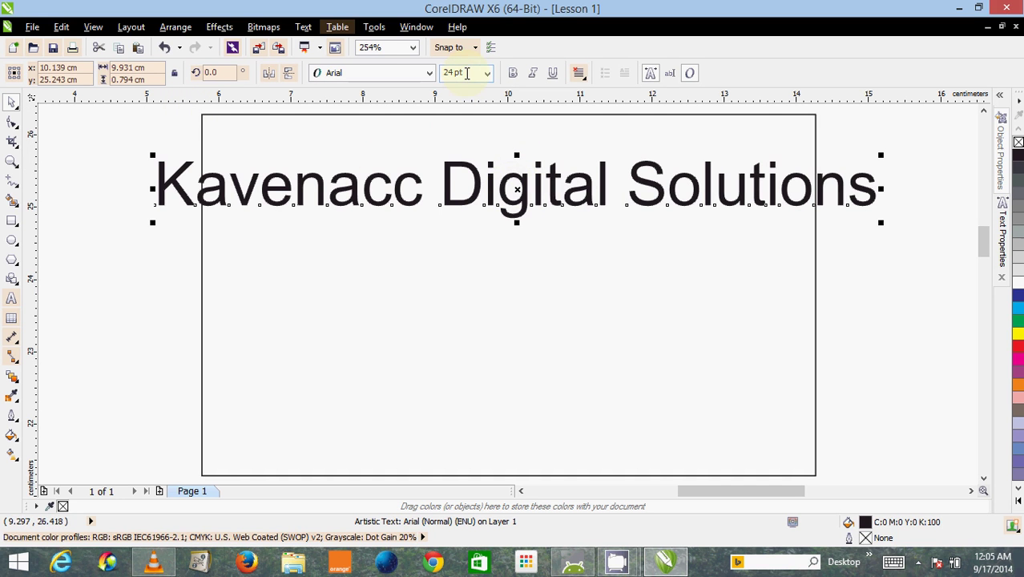
drag(467, 73, 435, 73)
text(12)
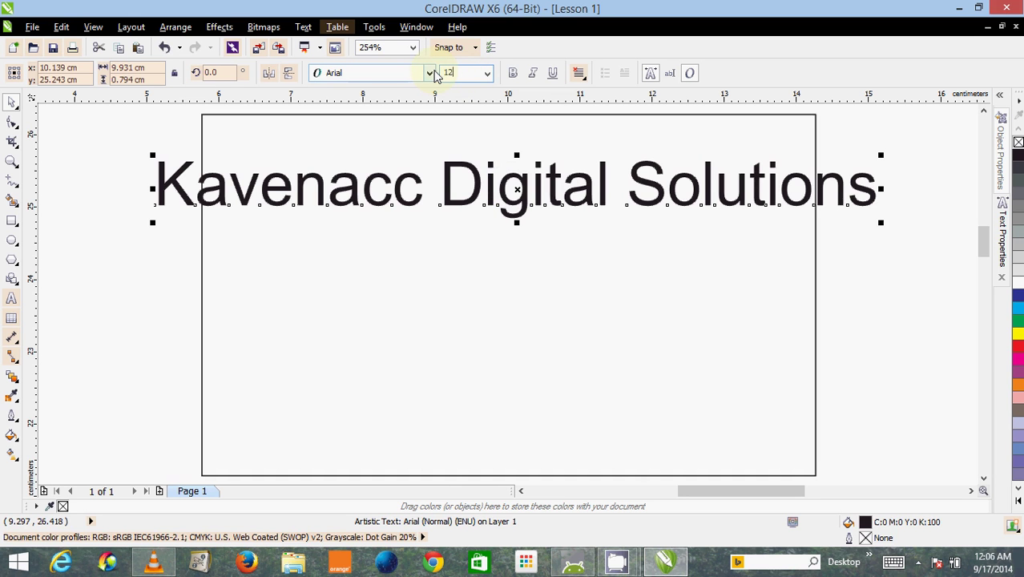
key(Return)
drag(338, 193, 498, 156)
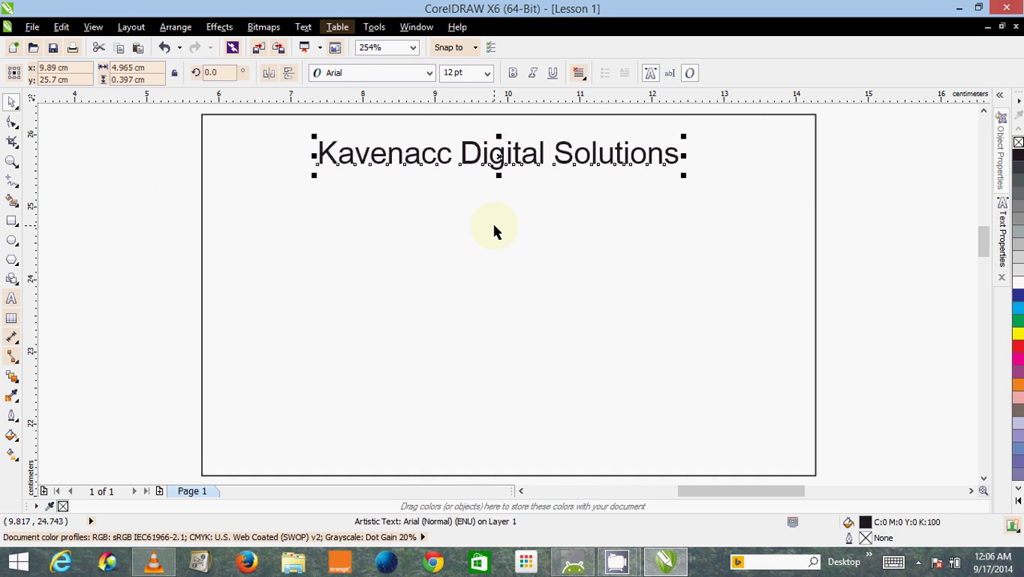
Fill the text line with blue (C:100 M:100 Y:0 K:0).
click(1018, 297)
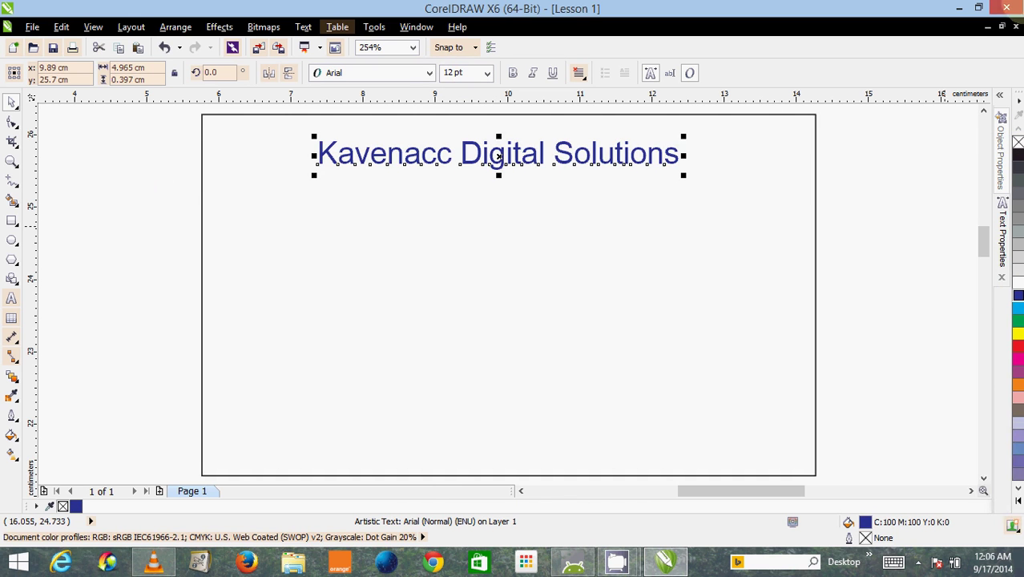
mouse_move(1020, 112)
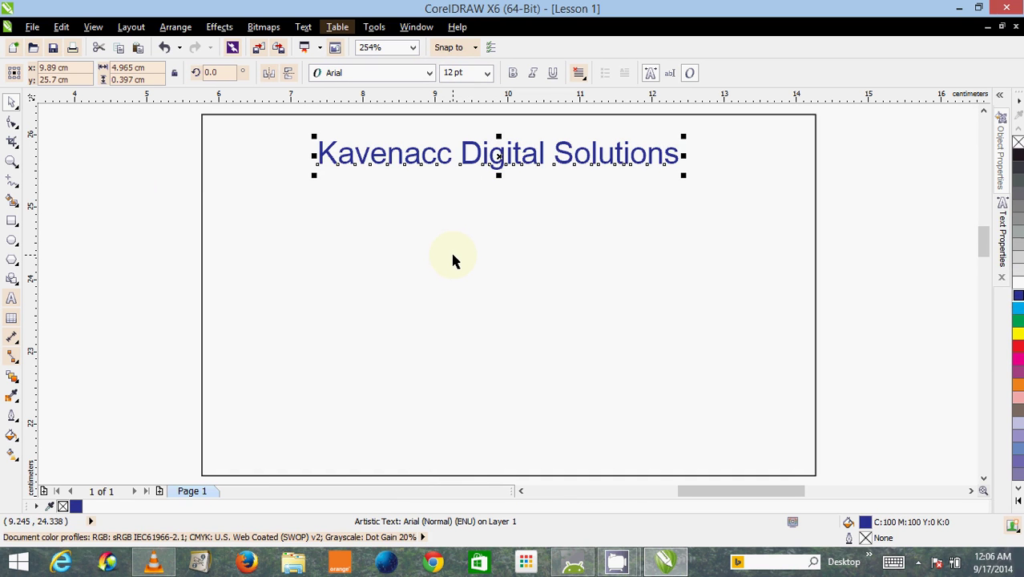
Copy the "Kavenacc Digital Solutions" text line and paste a duplicate of it in place.
click(373, 171)
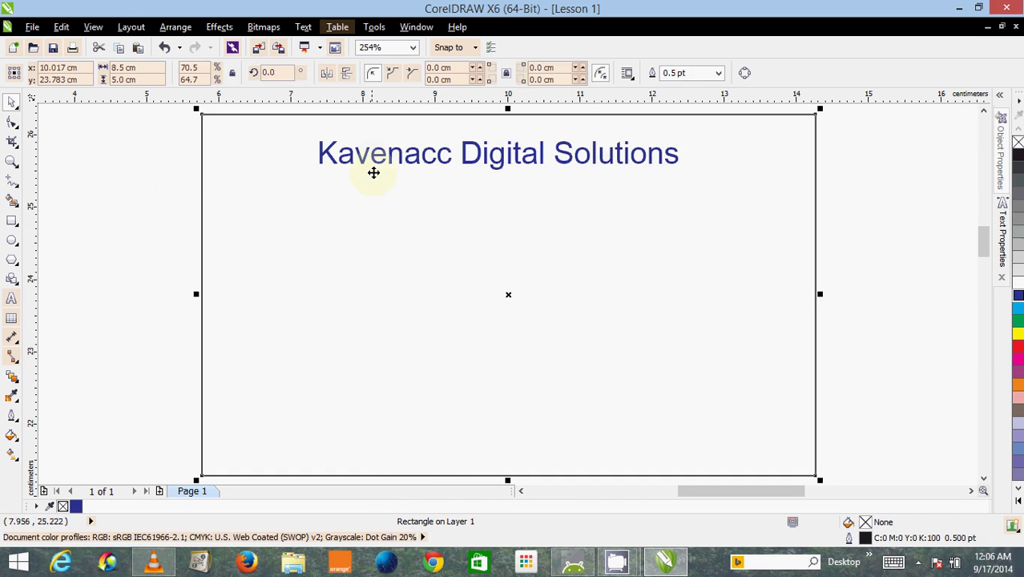
click(381, 163)
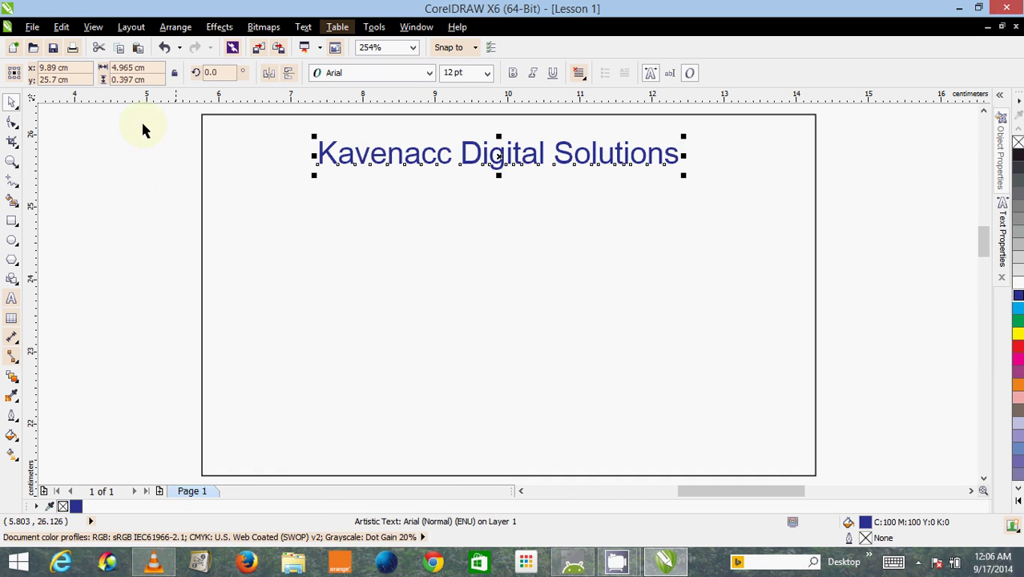
click(61, 26)
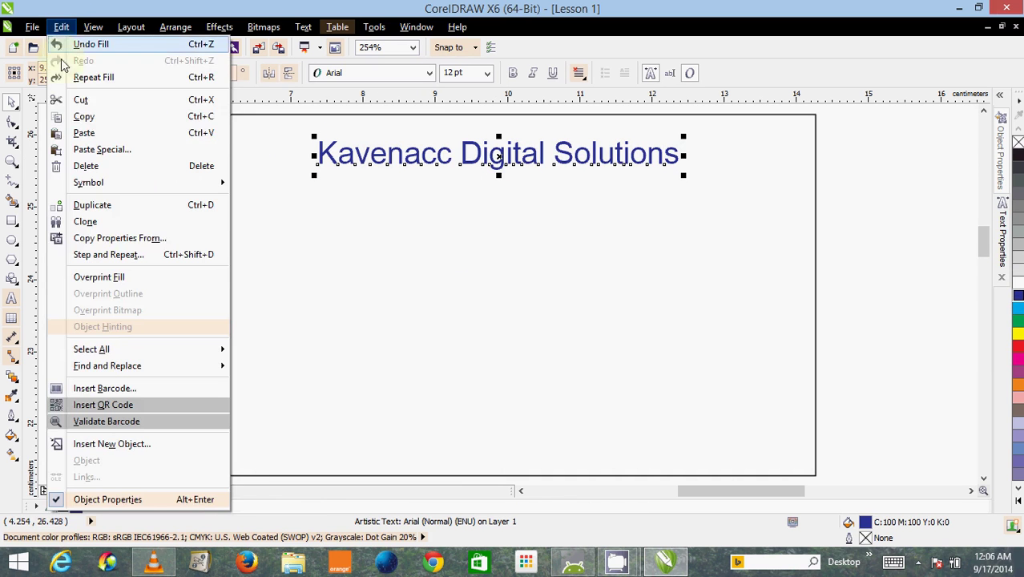
click(83, 117)
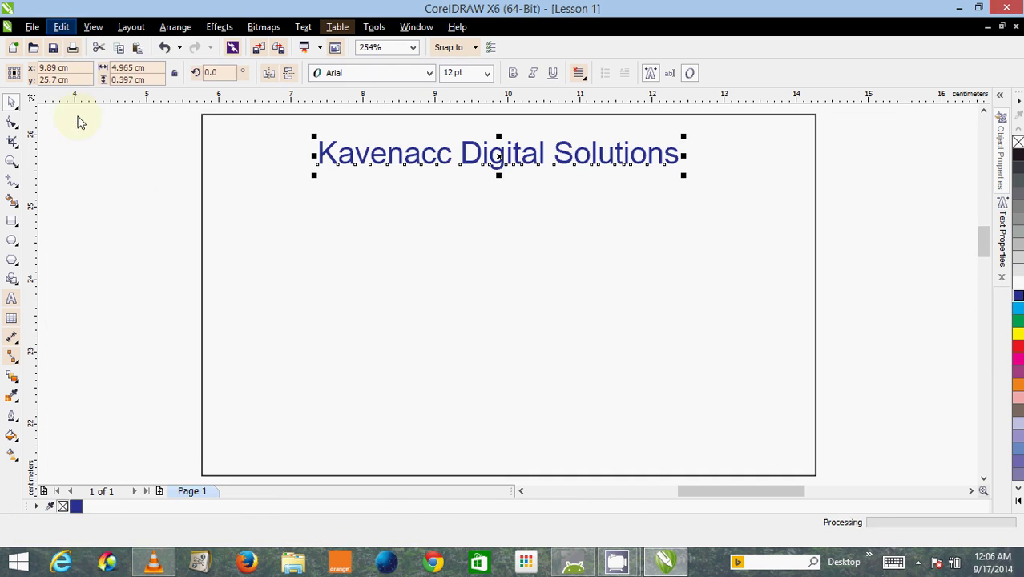
click(60, 26)
click(81, 132)
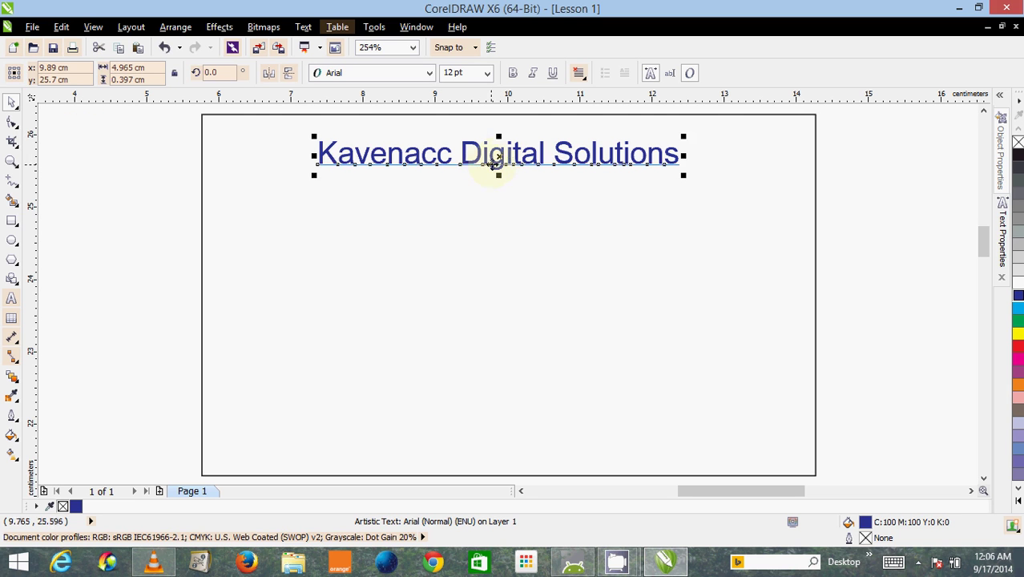
Move the pasted duplicate of the text line below the original, then delete that duplicate.
drag(499, 164, 495, 233)
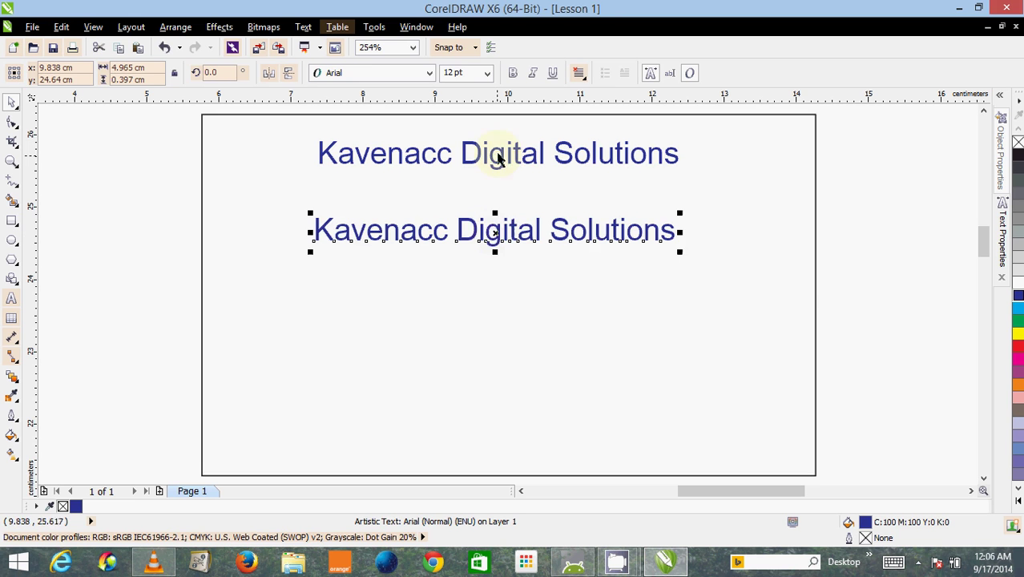
click(485, 276)
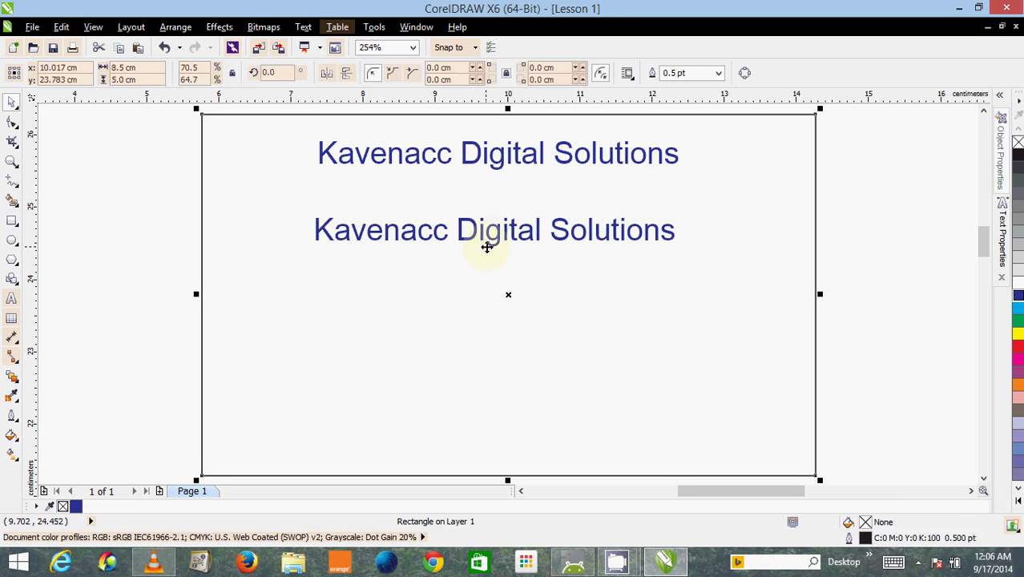
click(490, 244)
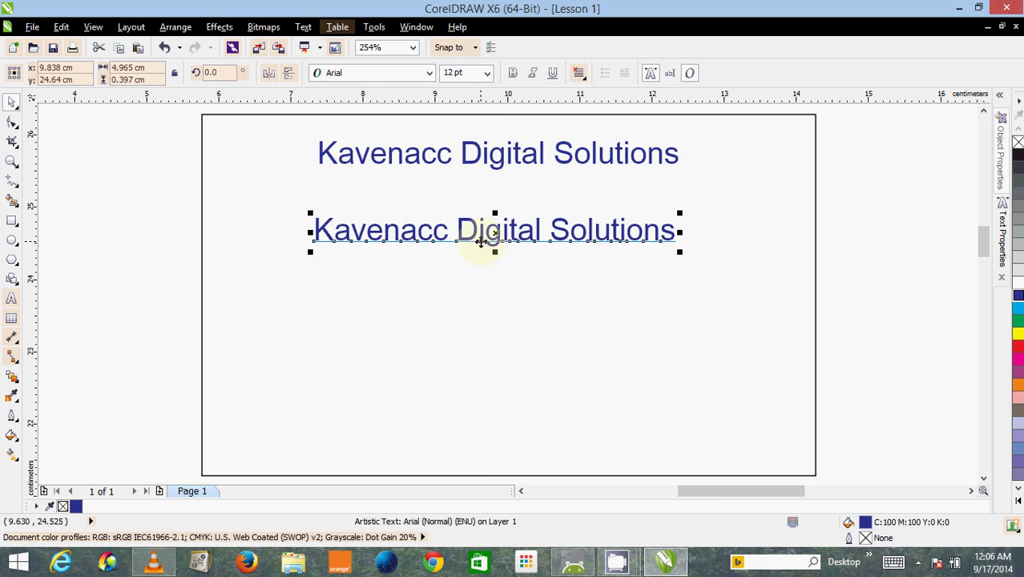
key(Delete)
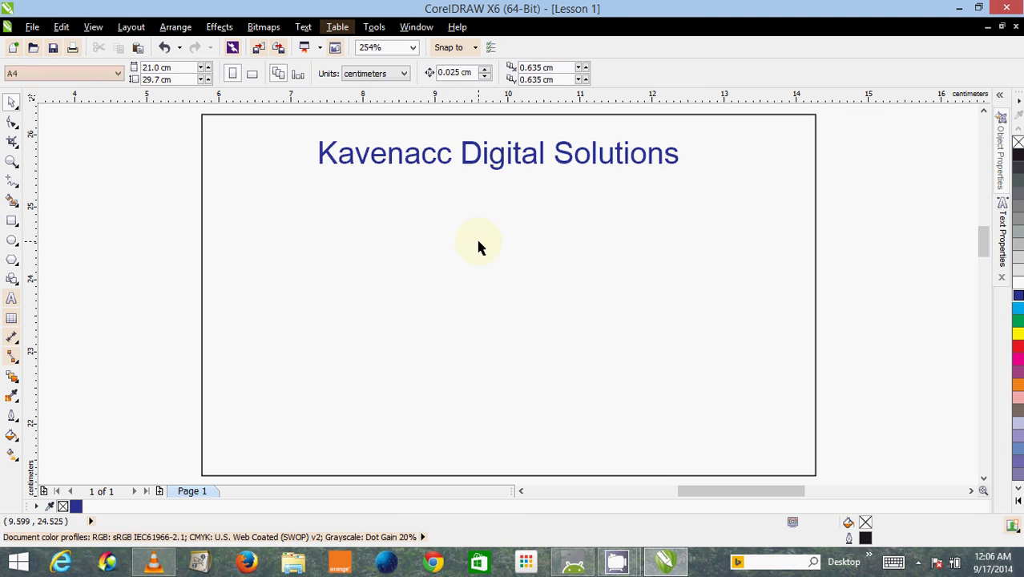
Place two copies of the "Kavenacc Digital Solutions" line one below the other under the original, then delete both copies.
click(493, 168)
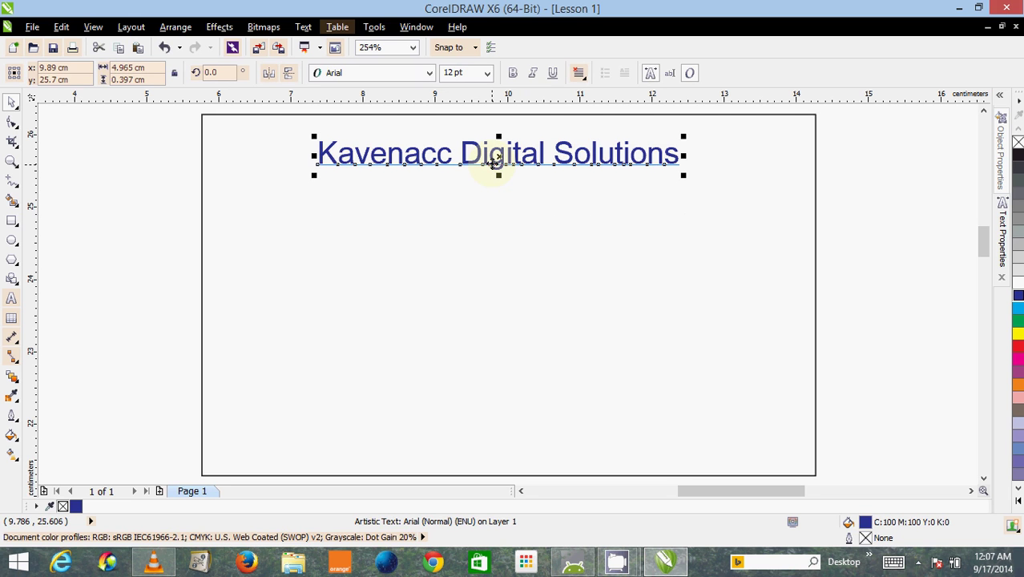
drag(493, 163, 490, 238)
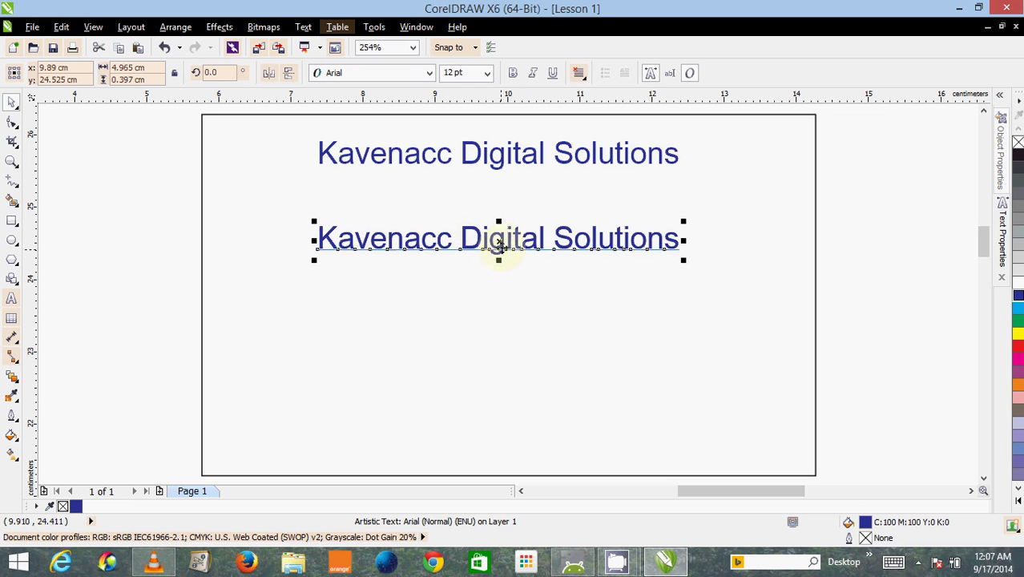
drag(499, 242, 495, 314)
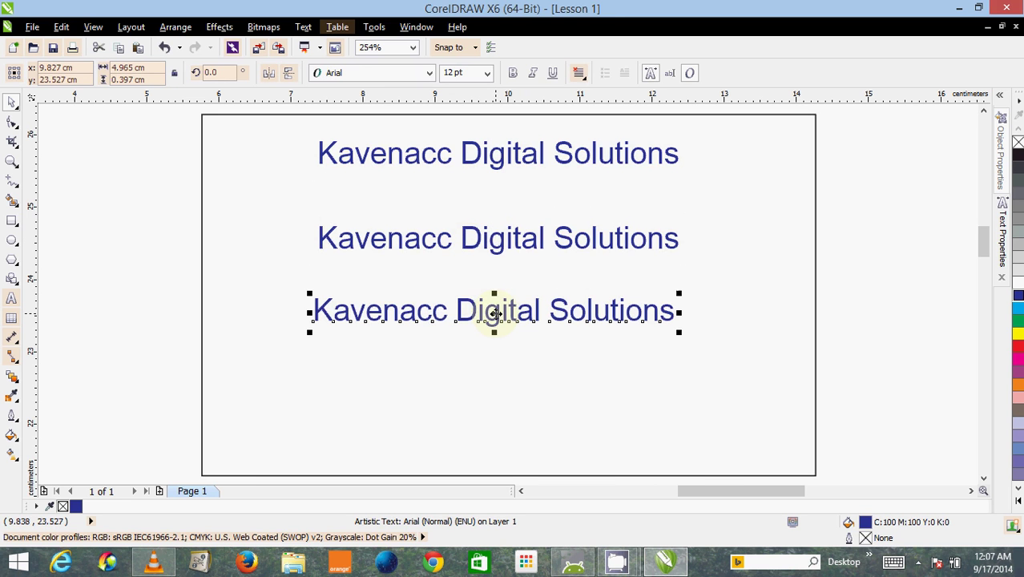
key(Delete)
click(500, 253)
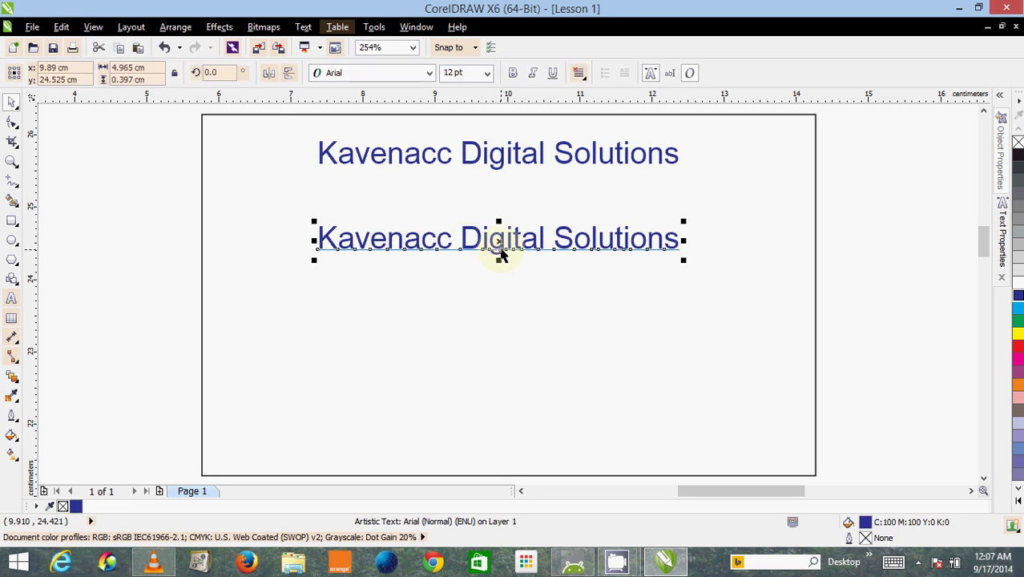
key(Delete)
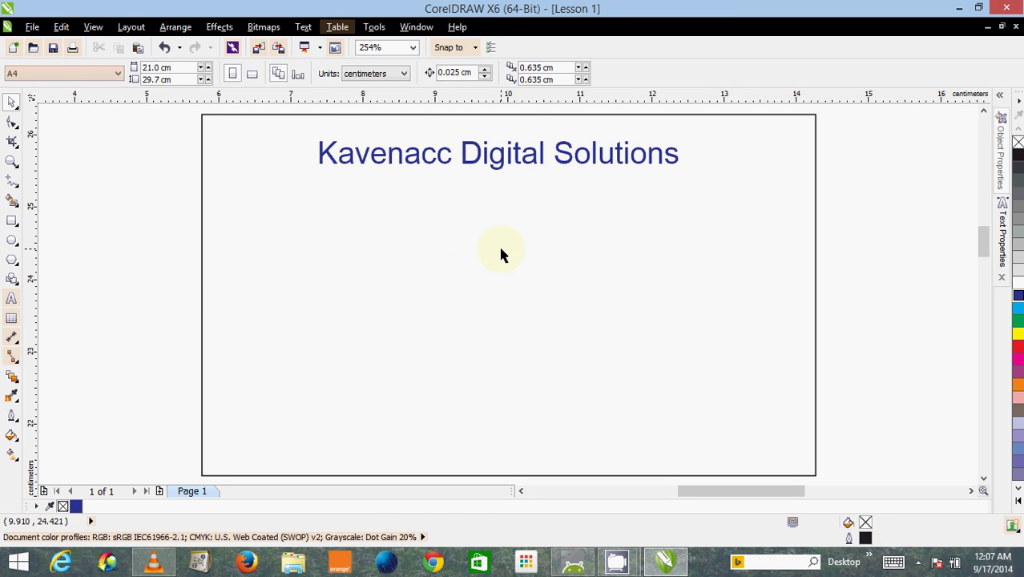
Place a copy of the "Kavenacc Digital Solutions" line in the card's left half, about halfway down.
click(489, 165)
click(488, 166)
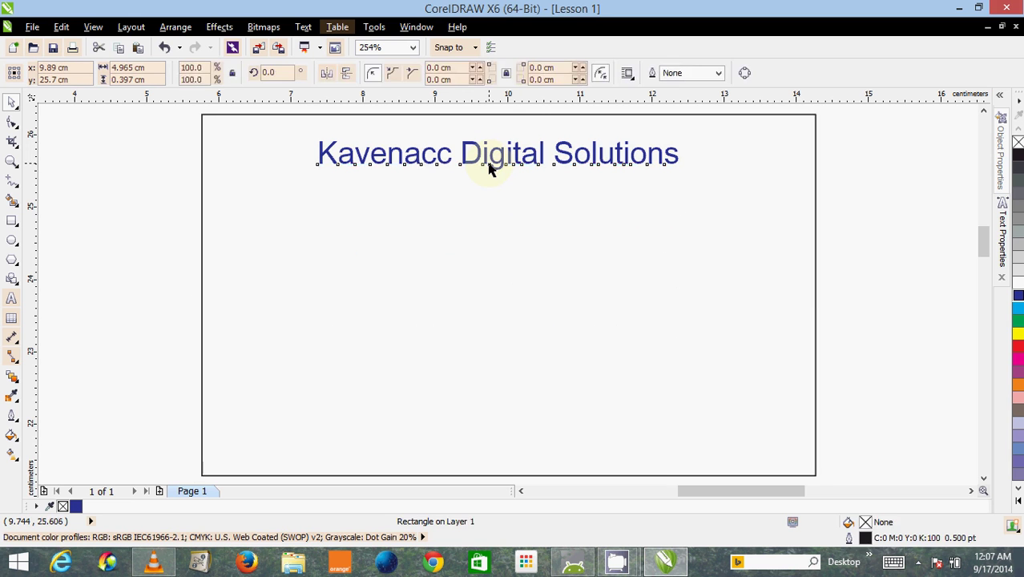
click(490, 164)
drag(490, 163, 403, 299)
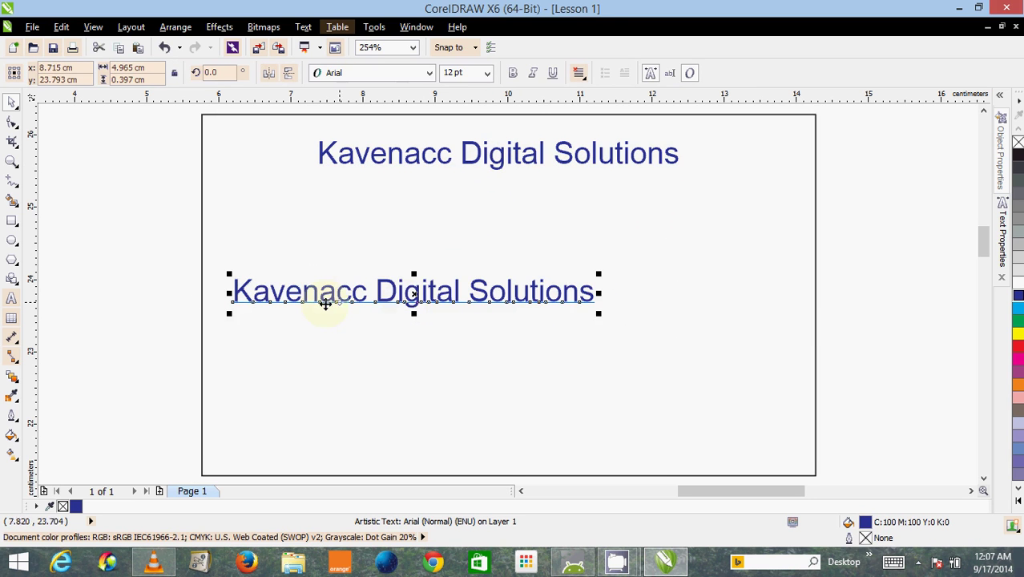
Replace the copied line's text with a two-line postal address, the P.O. box above the town.
click(12, 298)
double_click(296, 293)
click(296, 292)
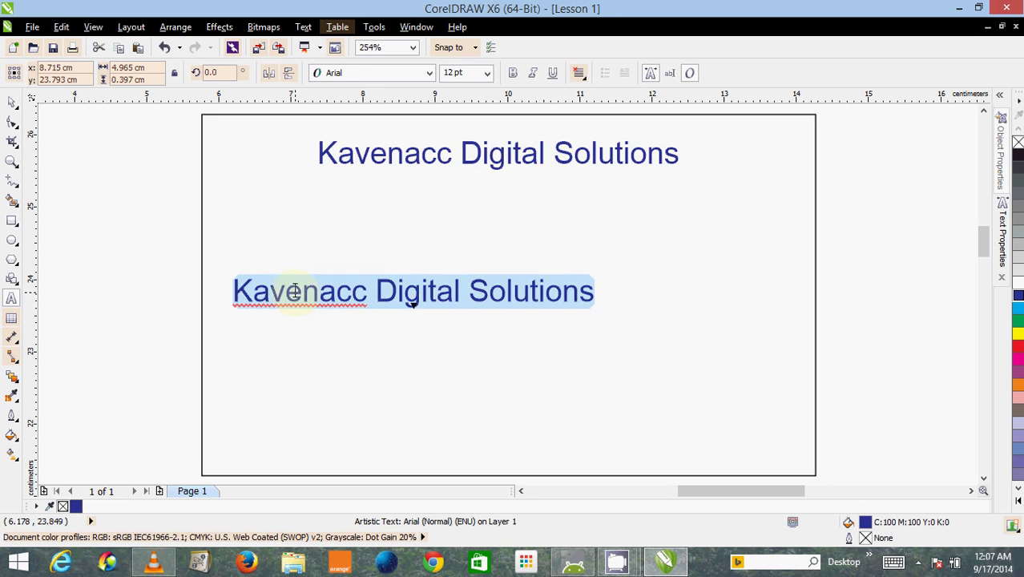
text(P)
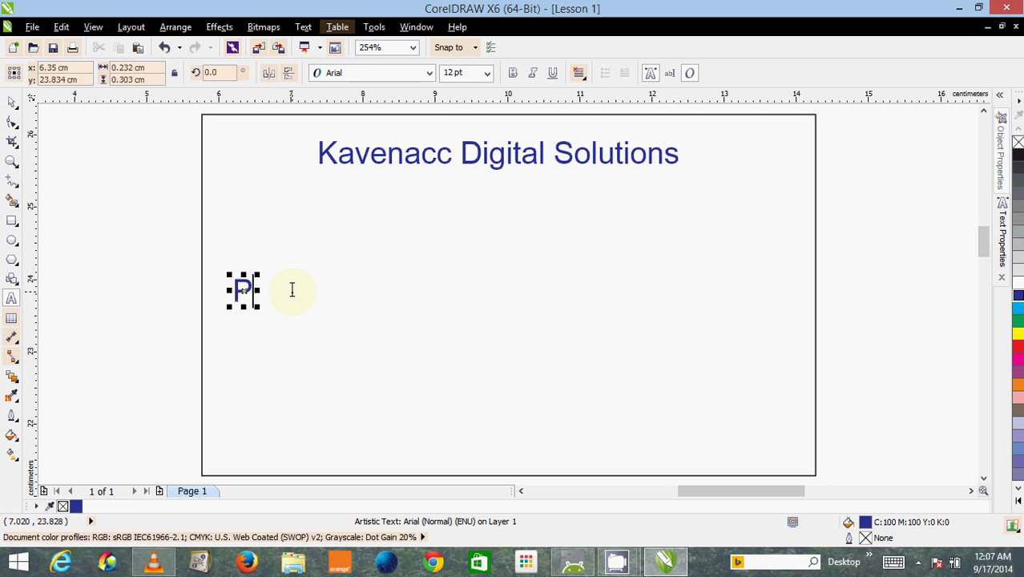
text(. B)
key(BackSpace)
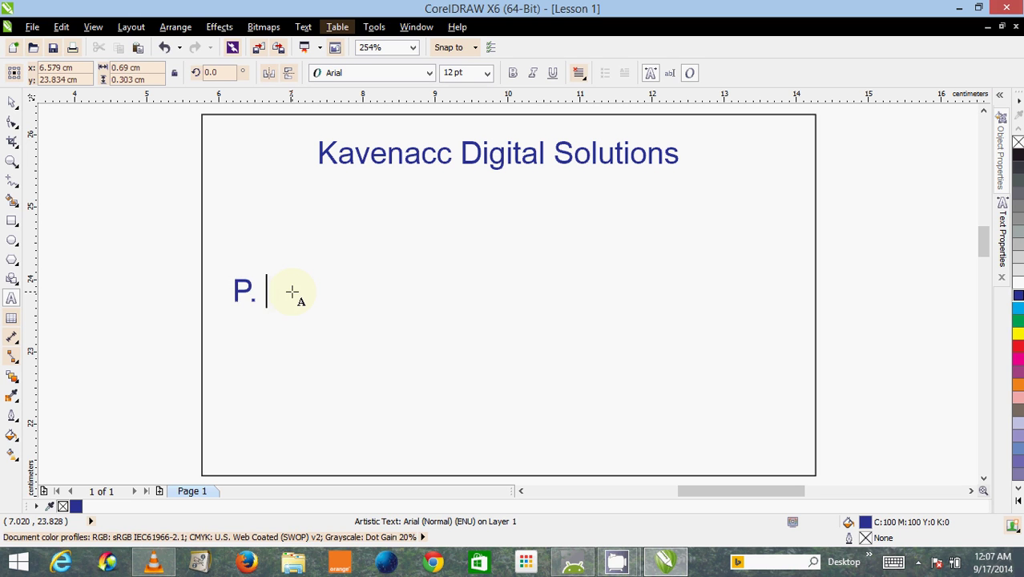
text(O Box)
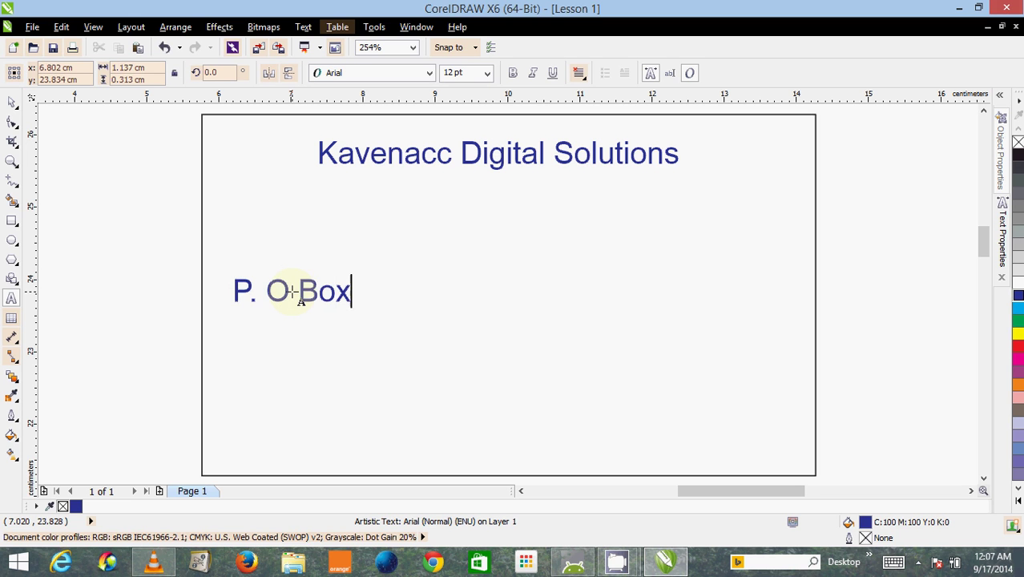
key(Escape)
text(9)
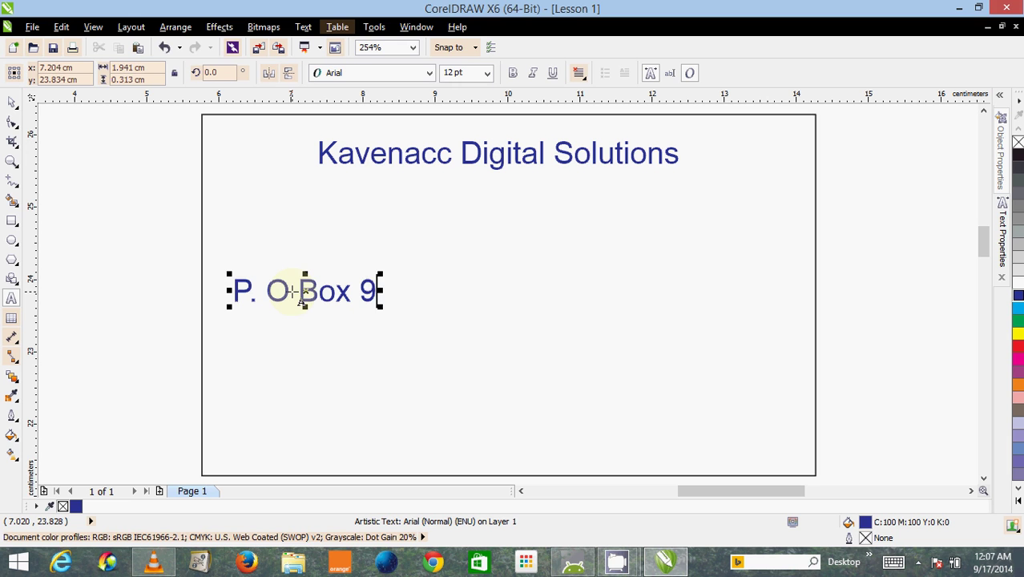
text(6)
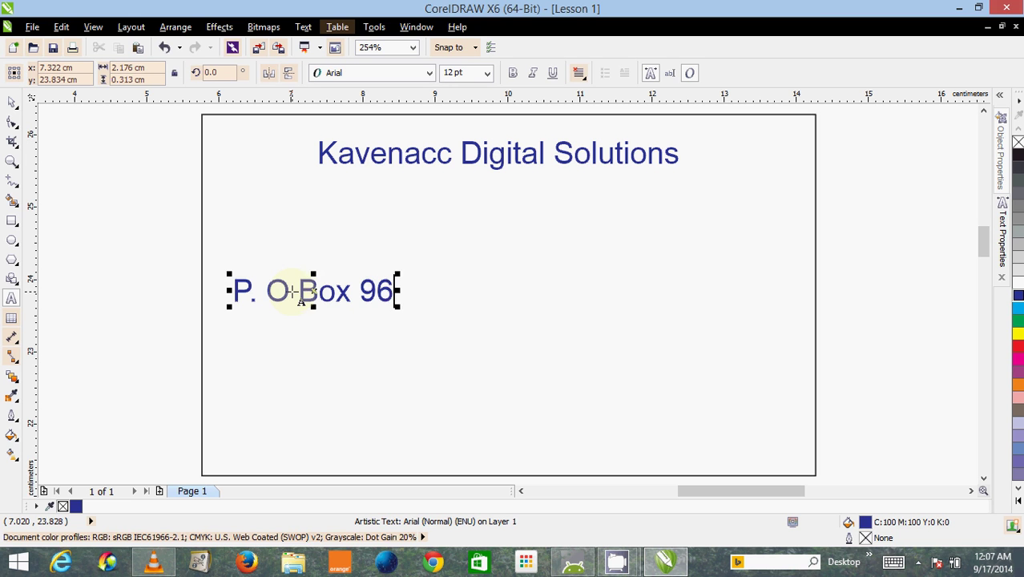
key(Return)
text(Kisumu)
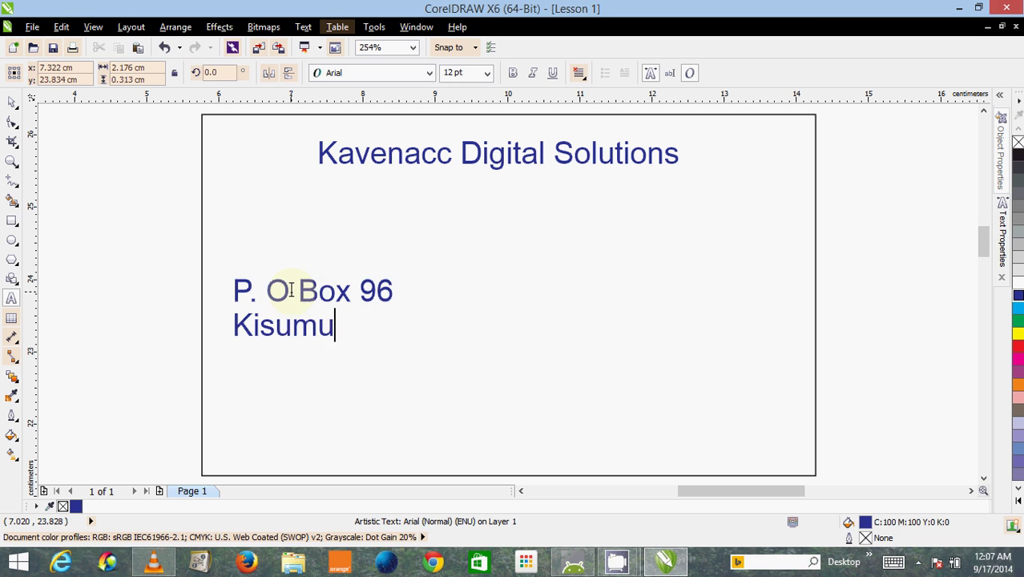
Move the address block down towards the card's lower-left corner and fill it with black (C:0 M:0 Y:0 K:100).
click(11, 102)
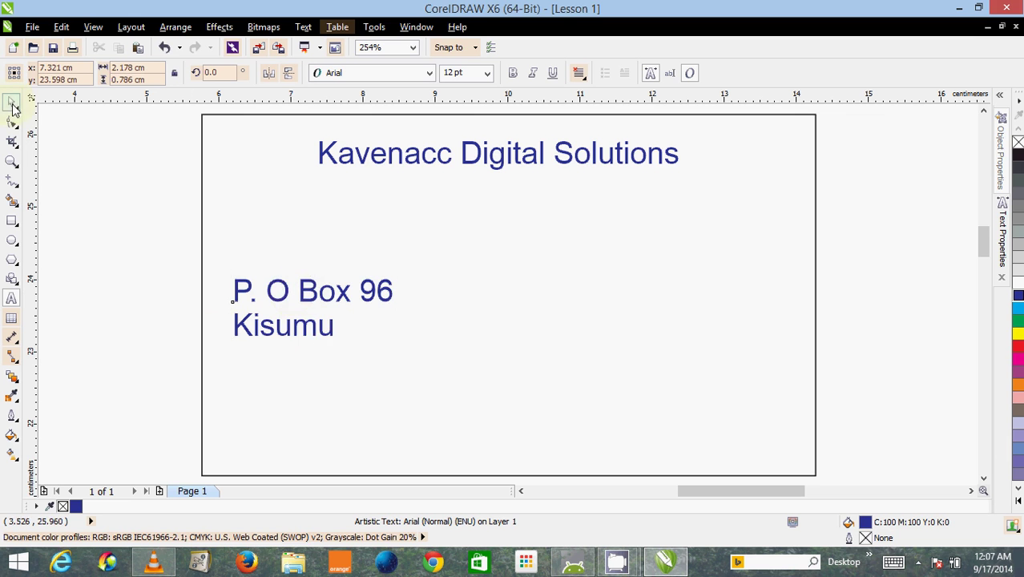
drag(289, 329, 294, 391)
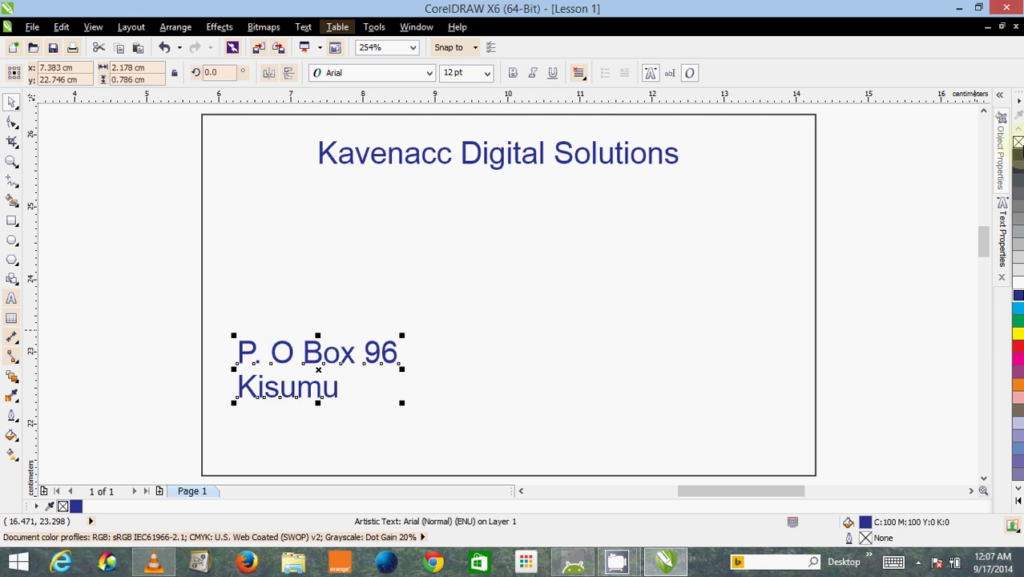
click(1018, 155)
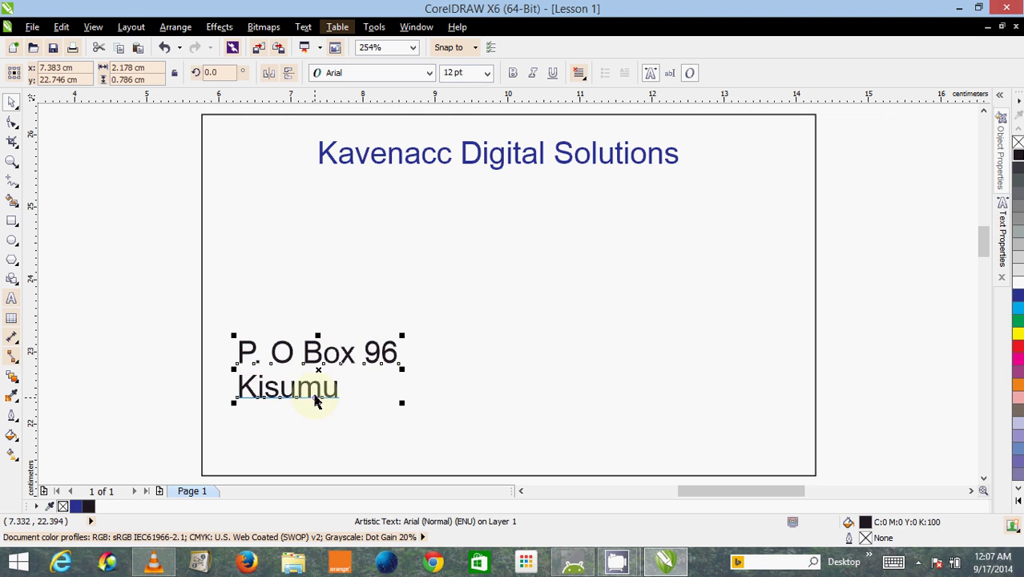
Place a copy of the address block on the card's right side and replace its text with "Digital Printing".
drag(320, 371, 648, 375)
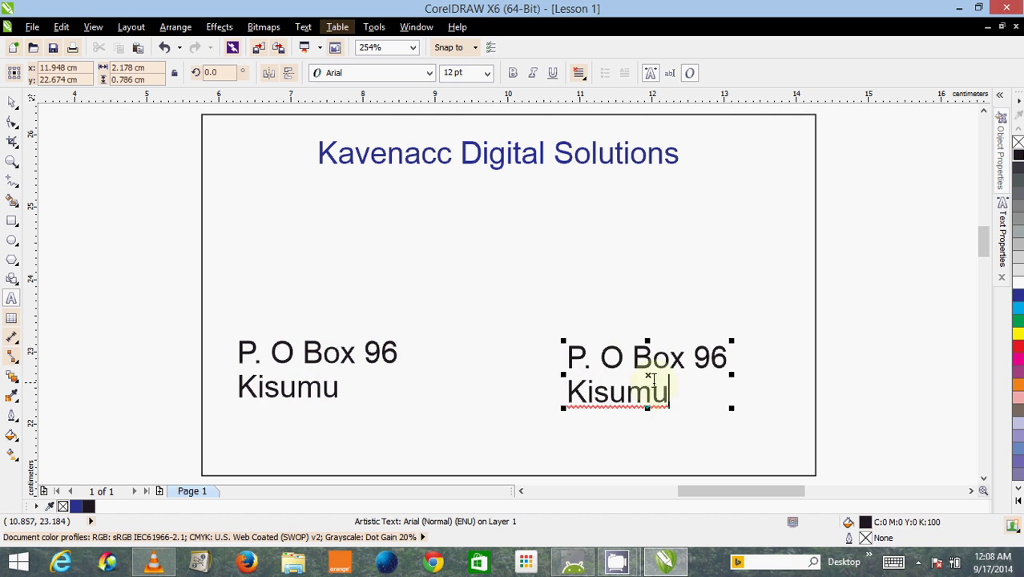
drag(665, 393, 508, 350)
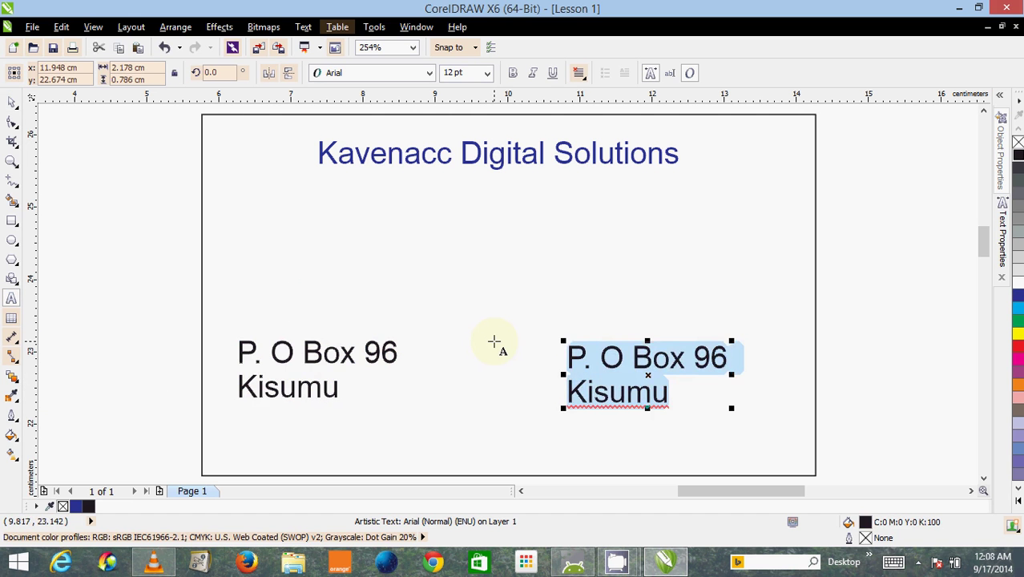
text(Digita)
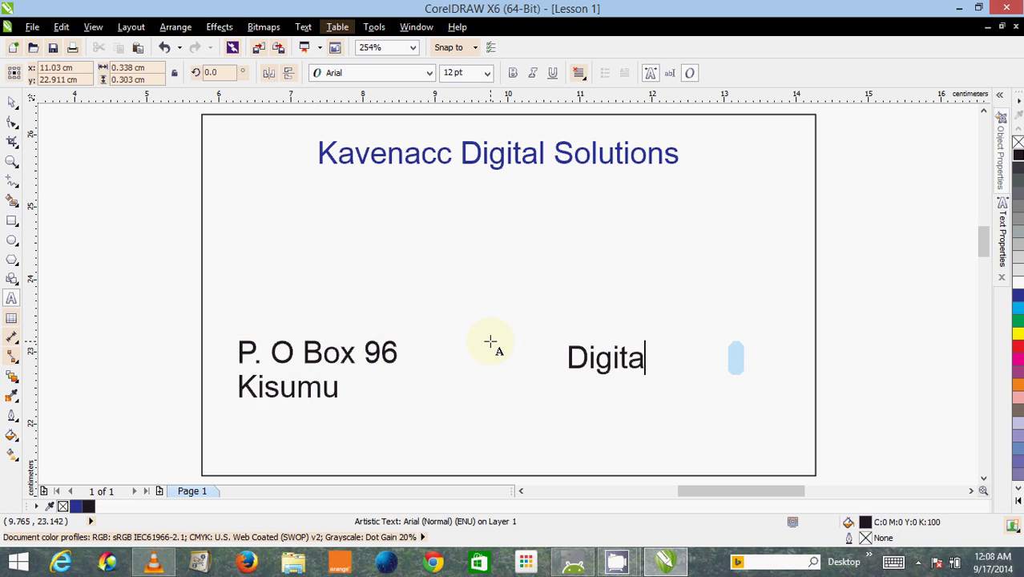
text(l Printing)
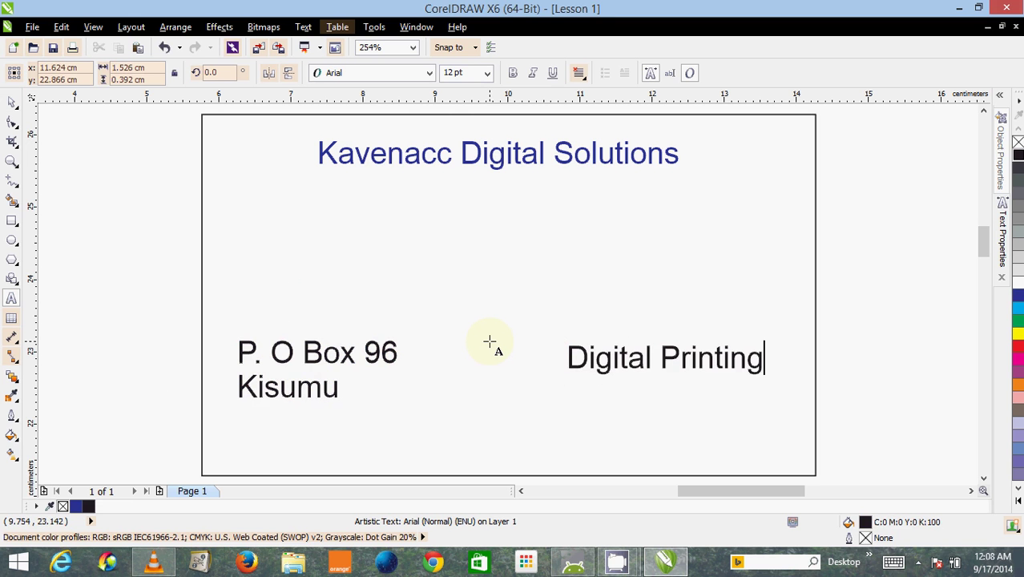
key(Escape)
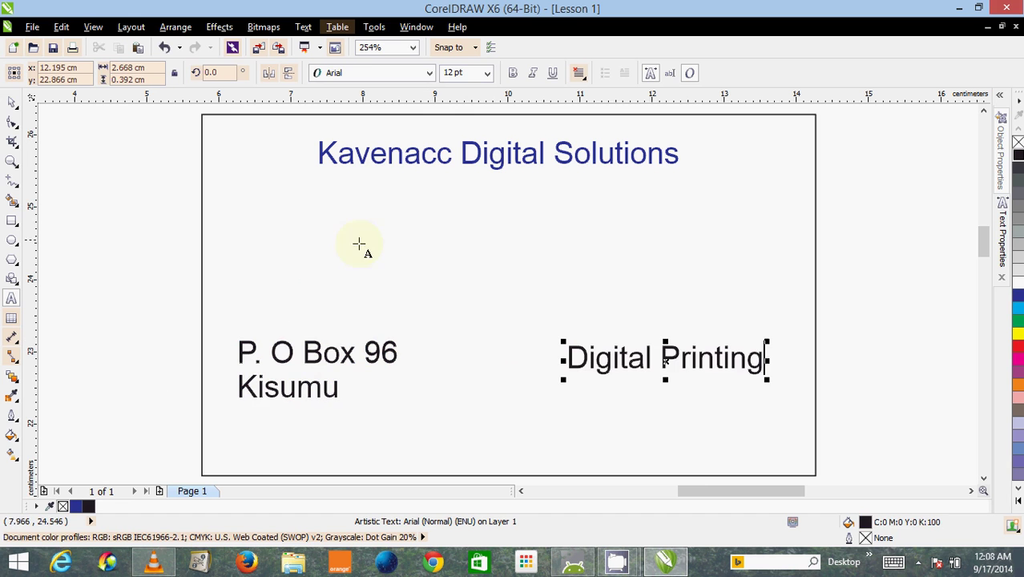
click(14, 105)
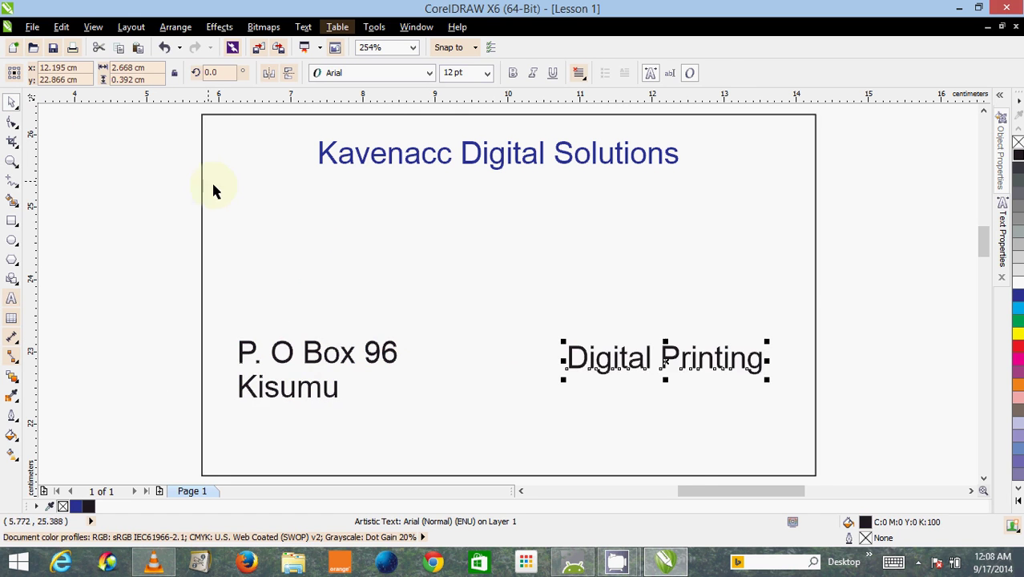
Make a copy of the card rectangle squeezed vertically into a strip about 0.56 cm high along the card's lower edge.
click(218, 205)
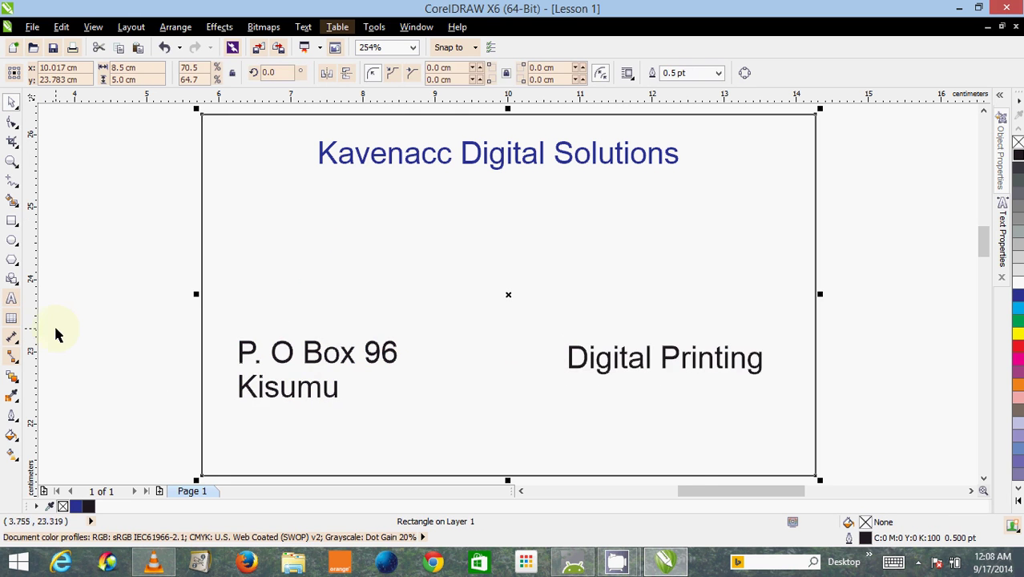
click(361, 244)
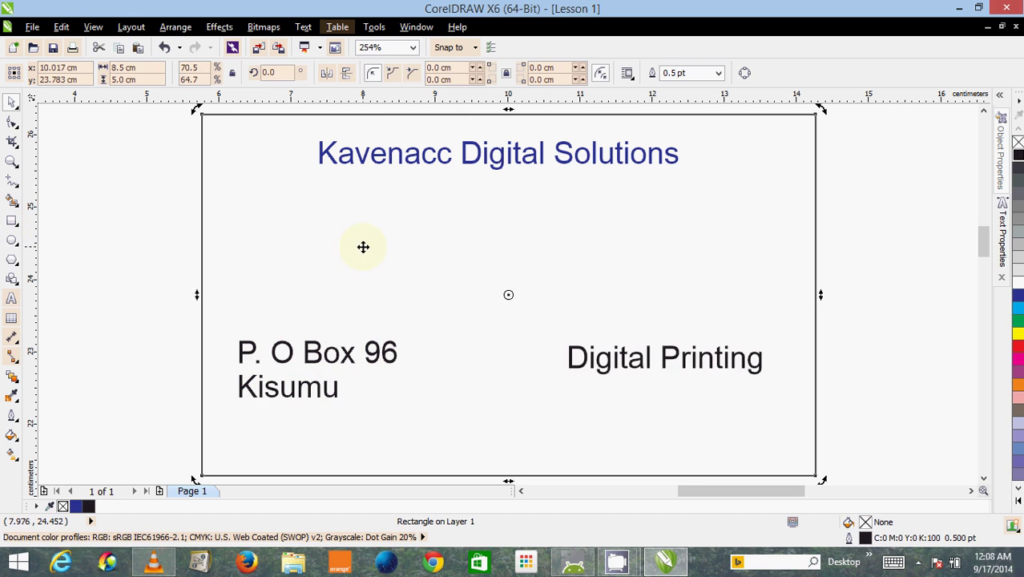
click(850, 230)
click(469, 300)
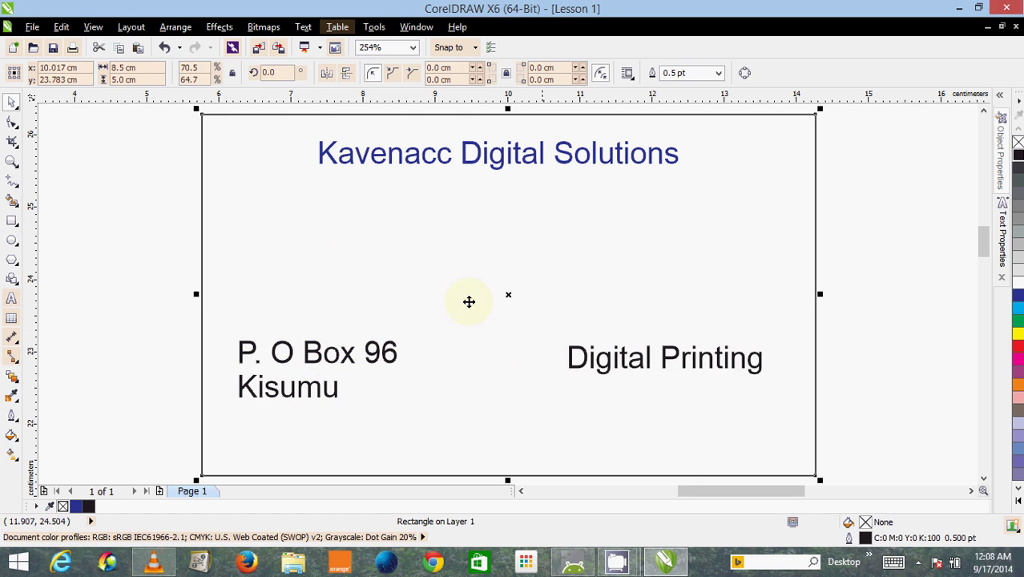
click(355, 366)
click(673, 238)
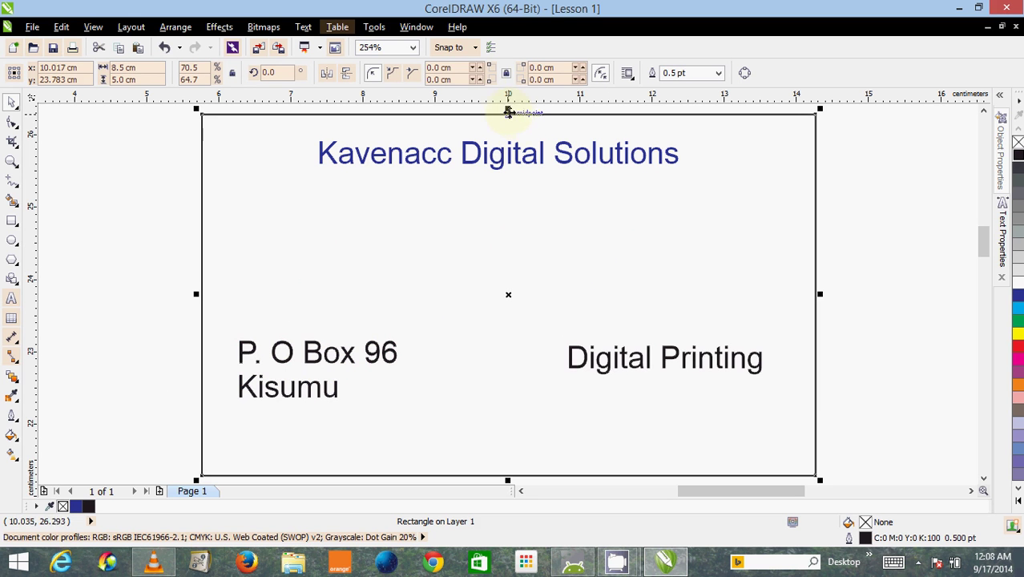
drag(509, 109, 501, 433)
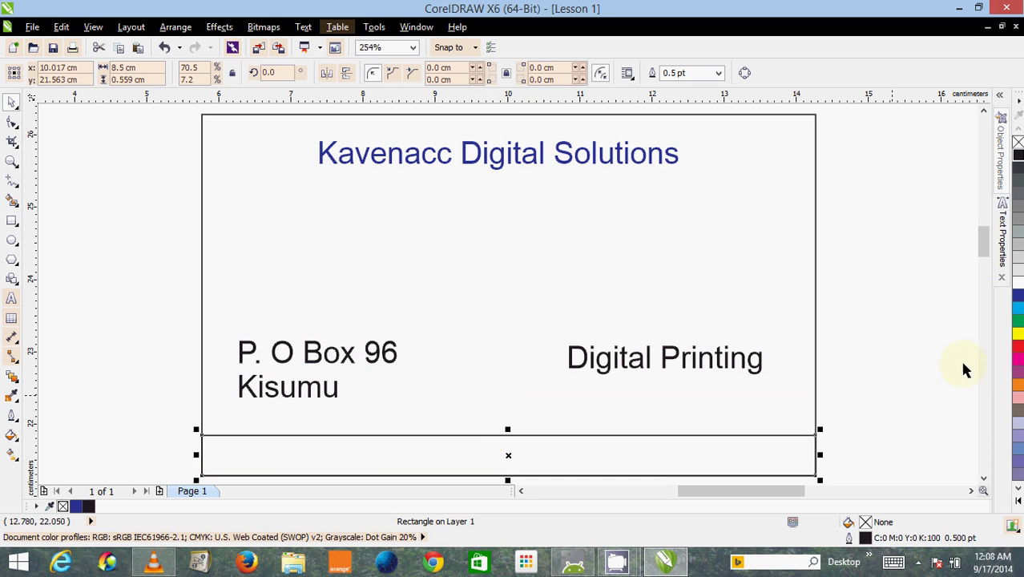
Fill the strip with blue (C:100 M:100 Y:0 K:0) and set its outline width to None.
click(1018, 296)
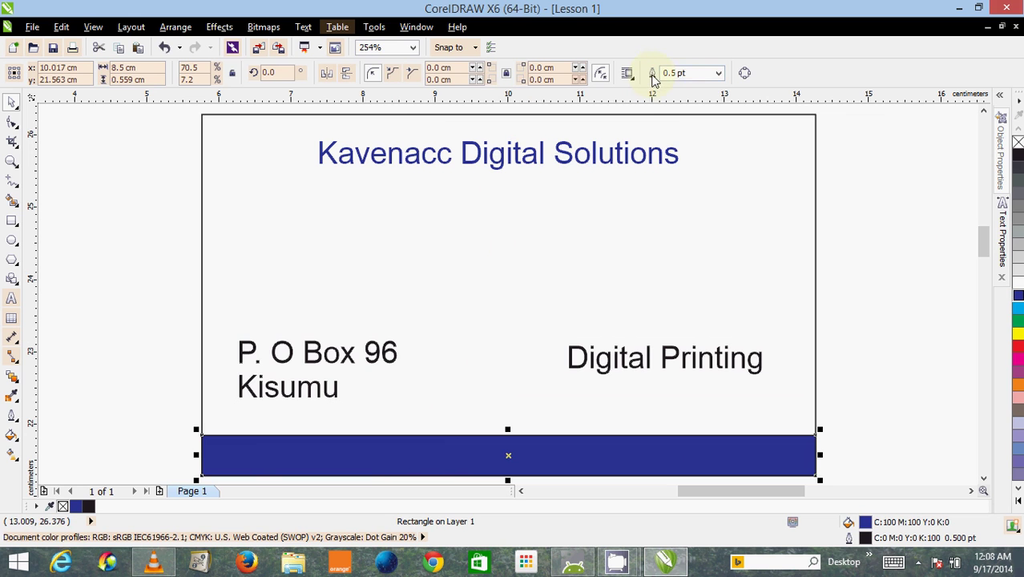
click(719, 73)
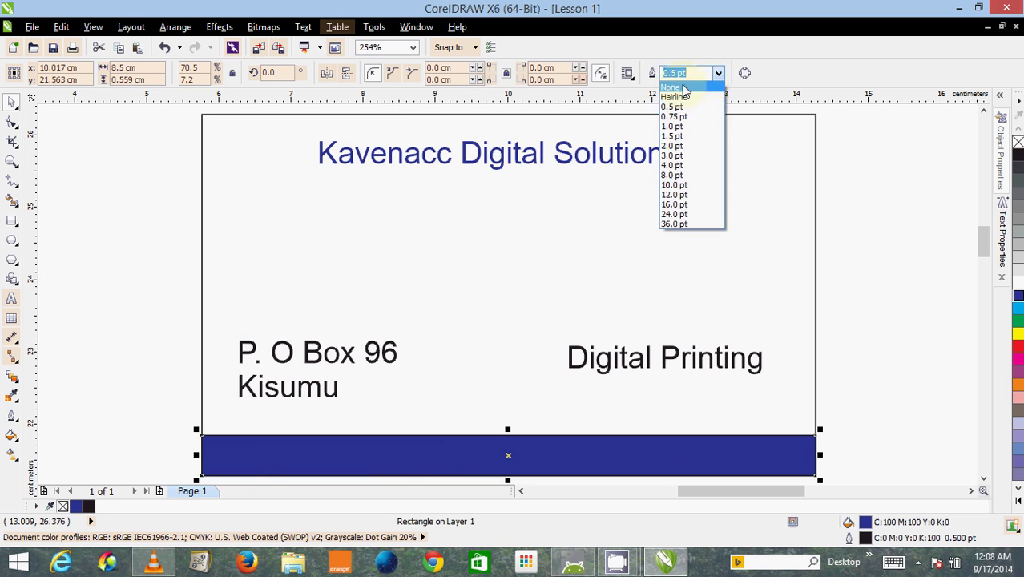
click(686, 87)
click(857, 365)
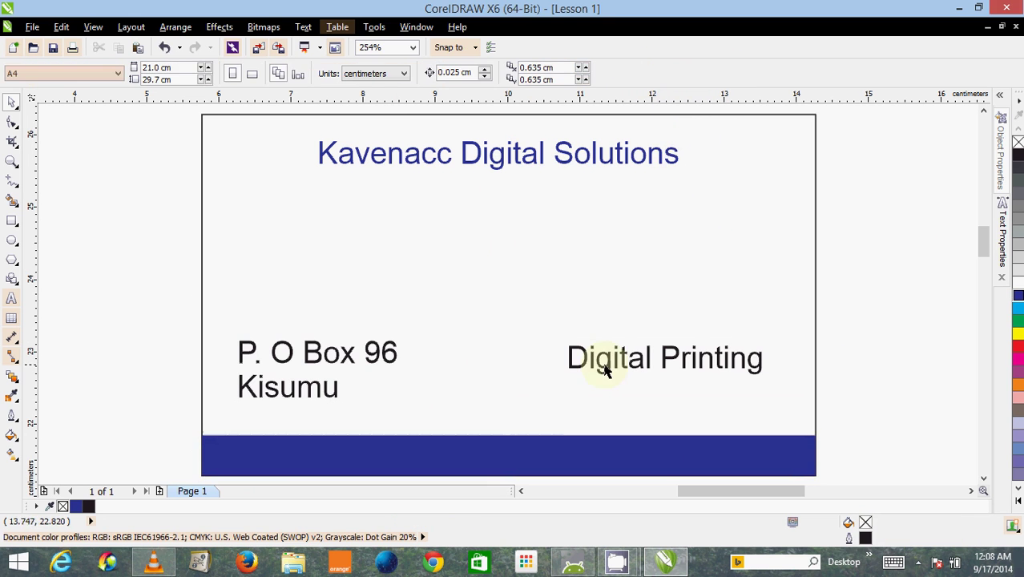